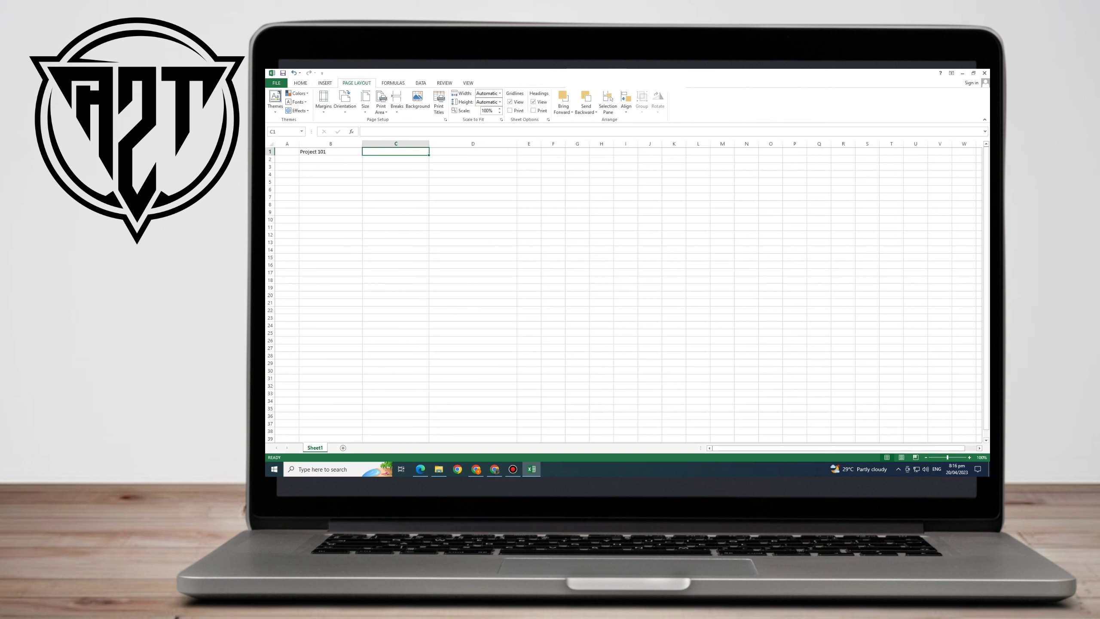
Enter the headers "Project Duration" in C1 and "Project Start Date" in D1.
text(Project Duration)
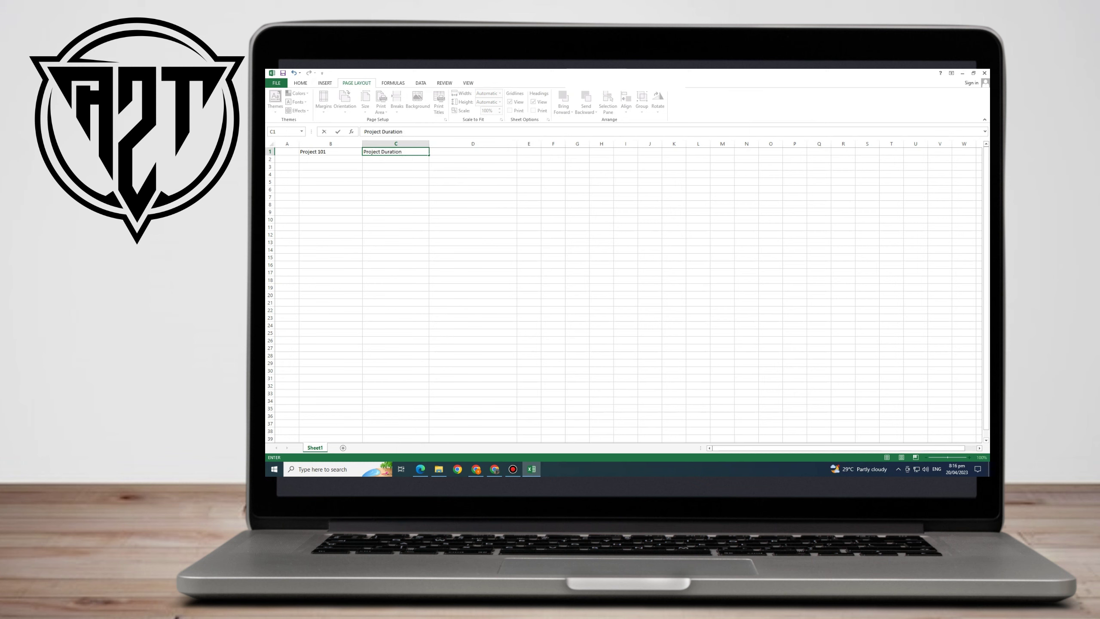
key(Tab)
text(Pro)
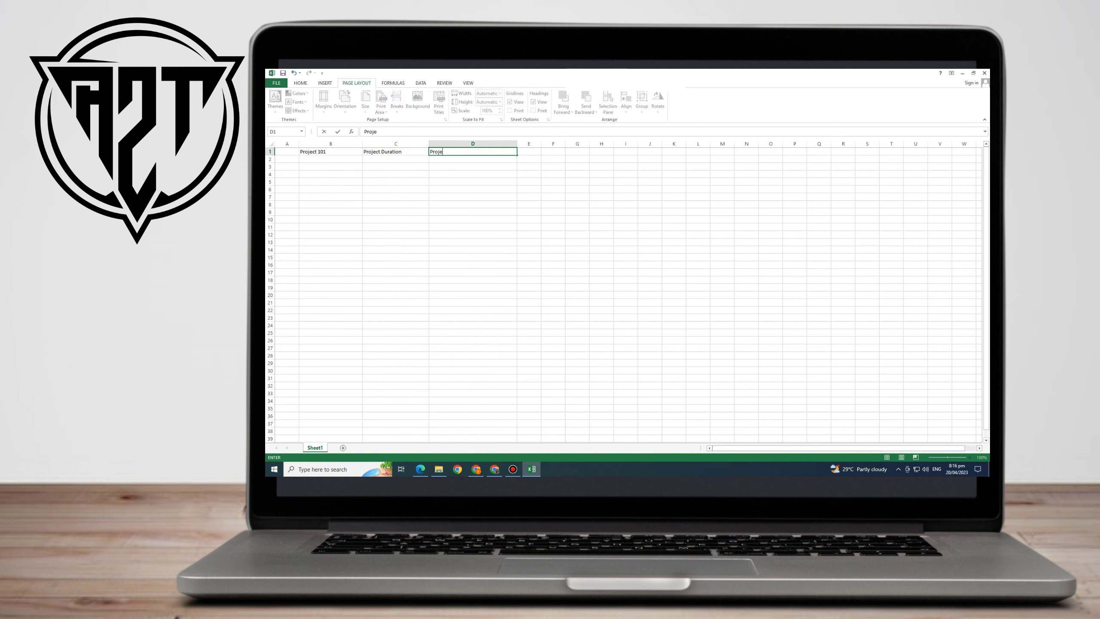
text(ject Start Date)
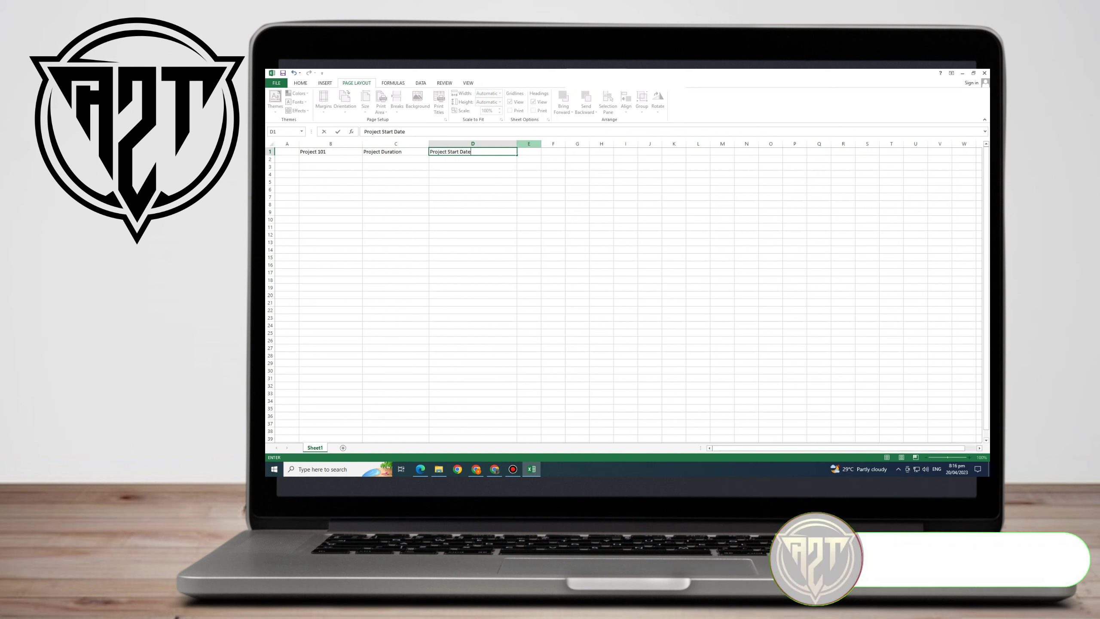
Widen column E and enter the header "Project End Date" in E1.
click(529, 143)
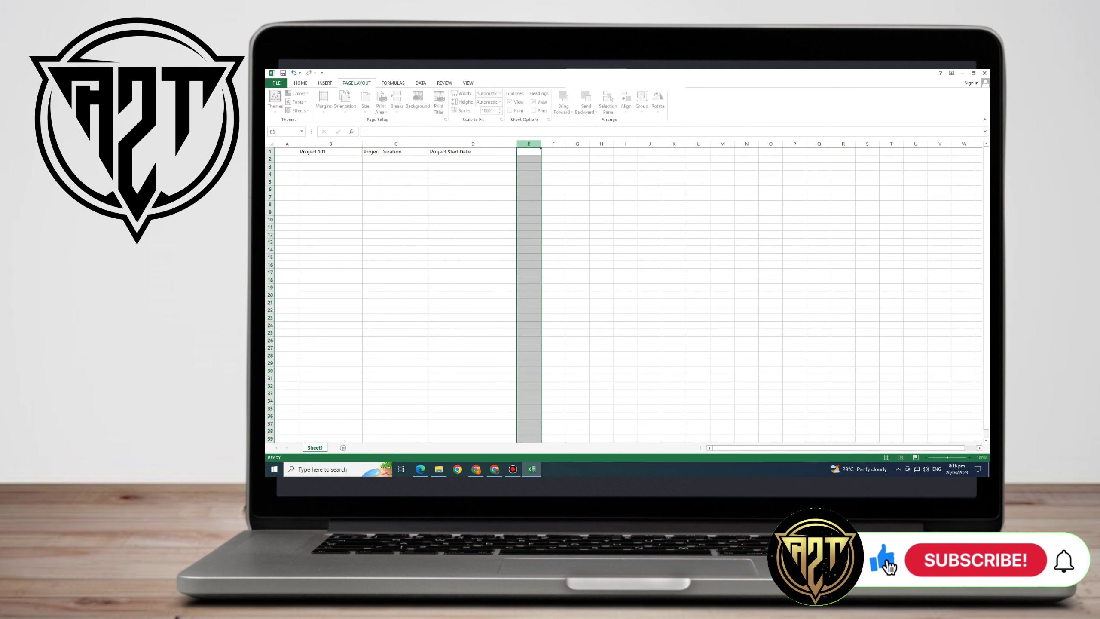
drag(540, 144, 572, 143)
click(544, 151)
text(Project End Date)
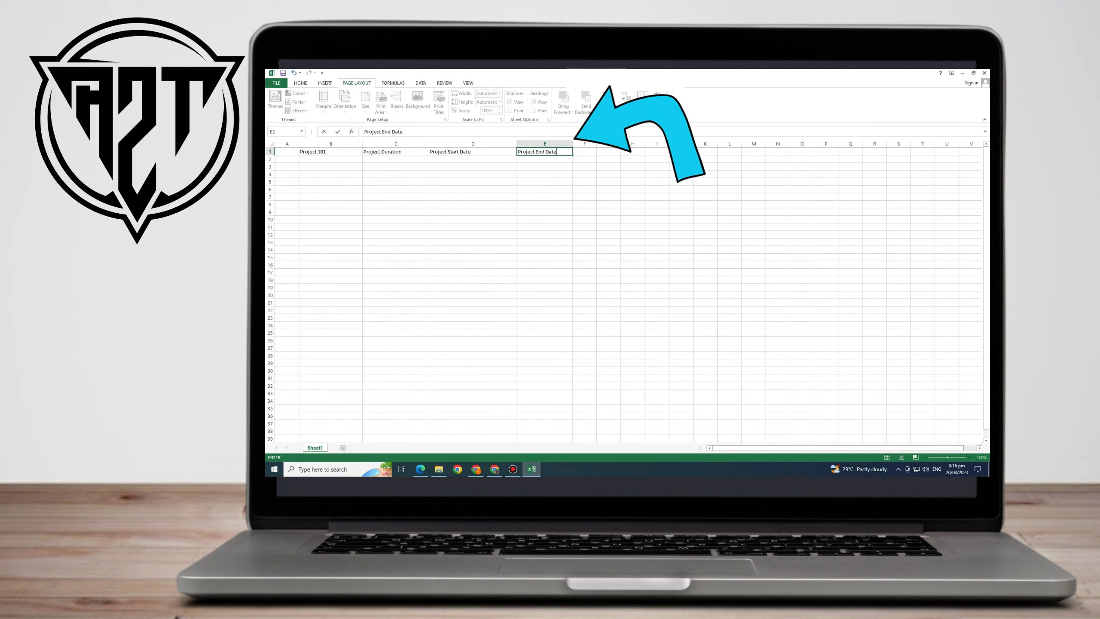
key(Return)
key(alt)
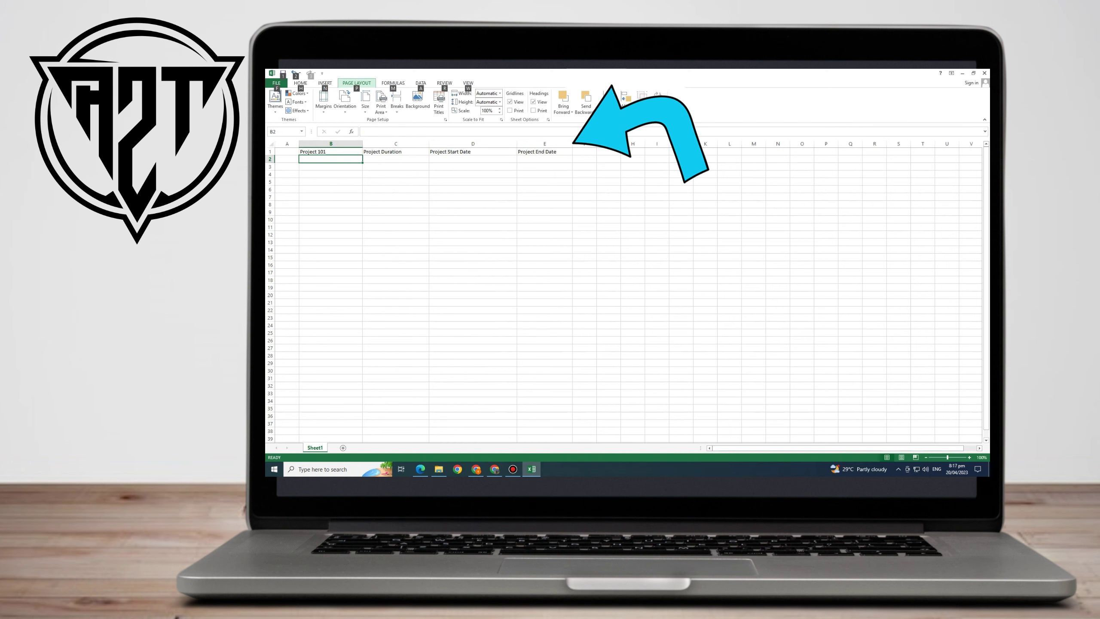
key(t)
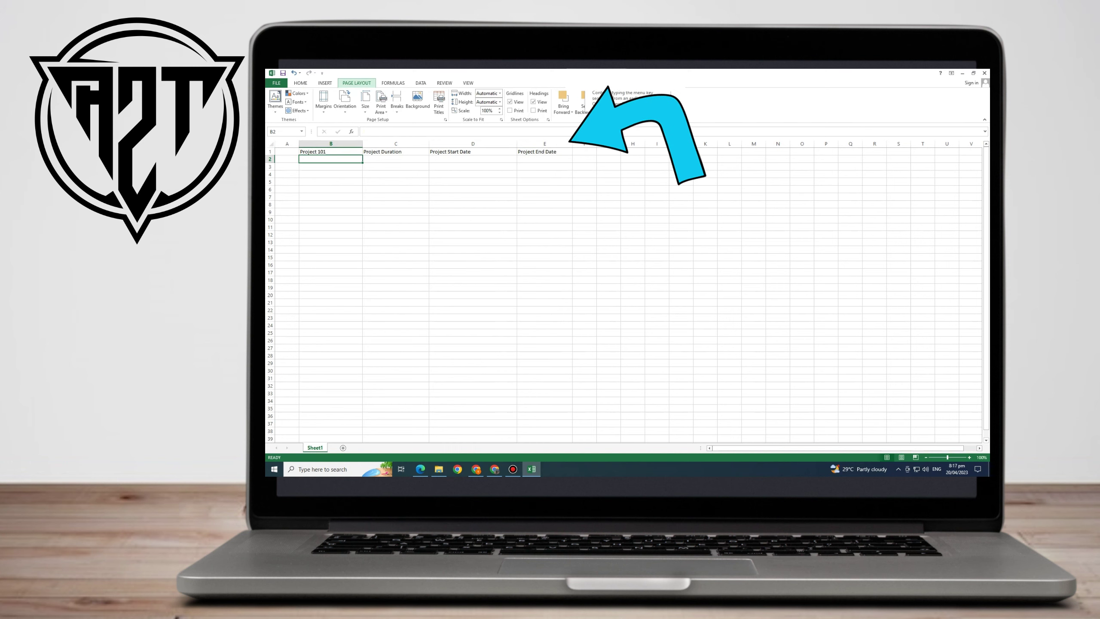
Enter "Dining Room Renovation" as the project name in B2 and widen column B to fit it.
click(330, 204)
key(Up)
key(Up)
key(Up)
key(Up)
key(Up)
key(Up)
text(Di)
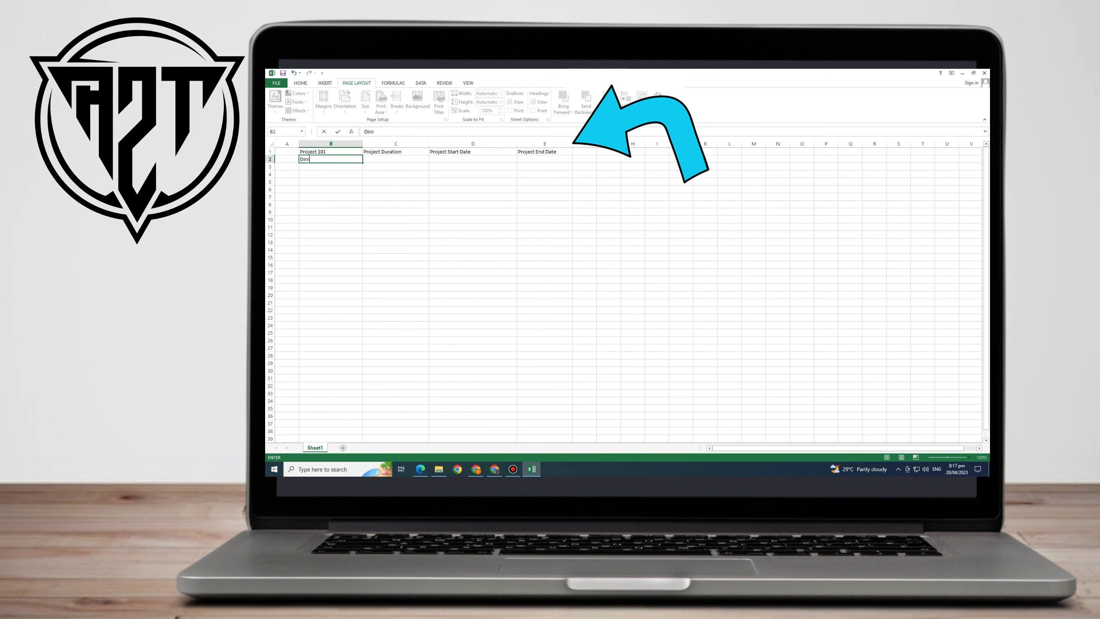
text(ning Roo)
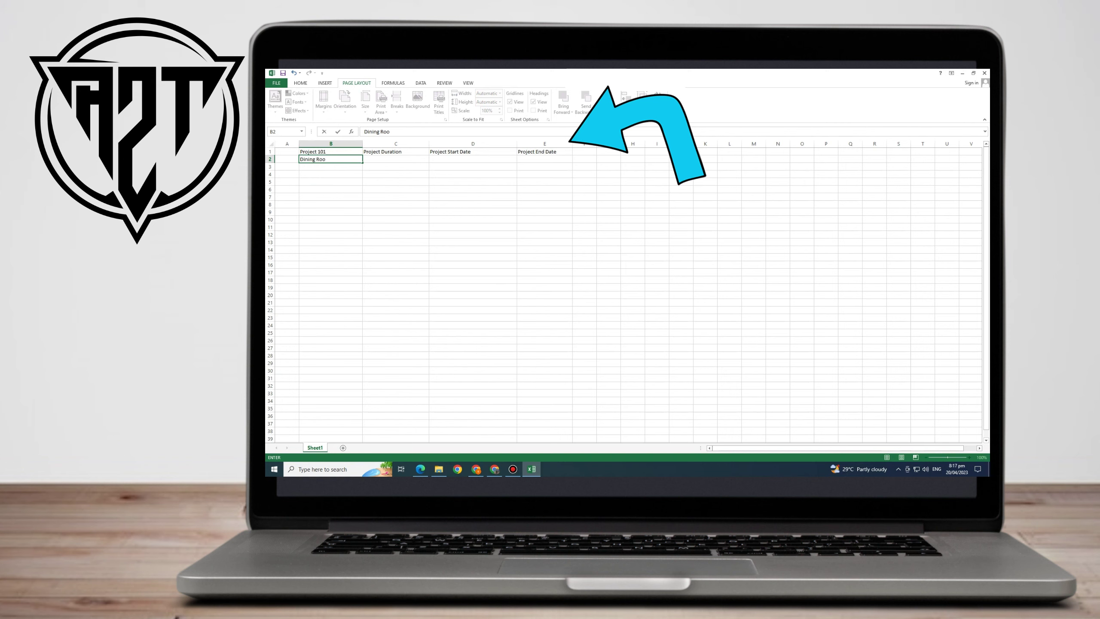
text(m Renovation)
key(Tab)
drag(362, 143, 367, 144)
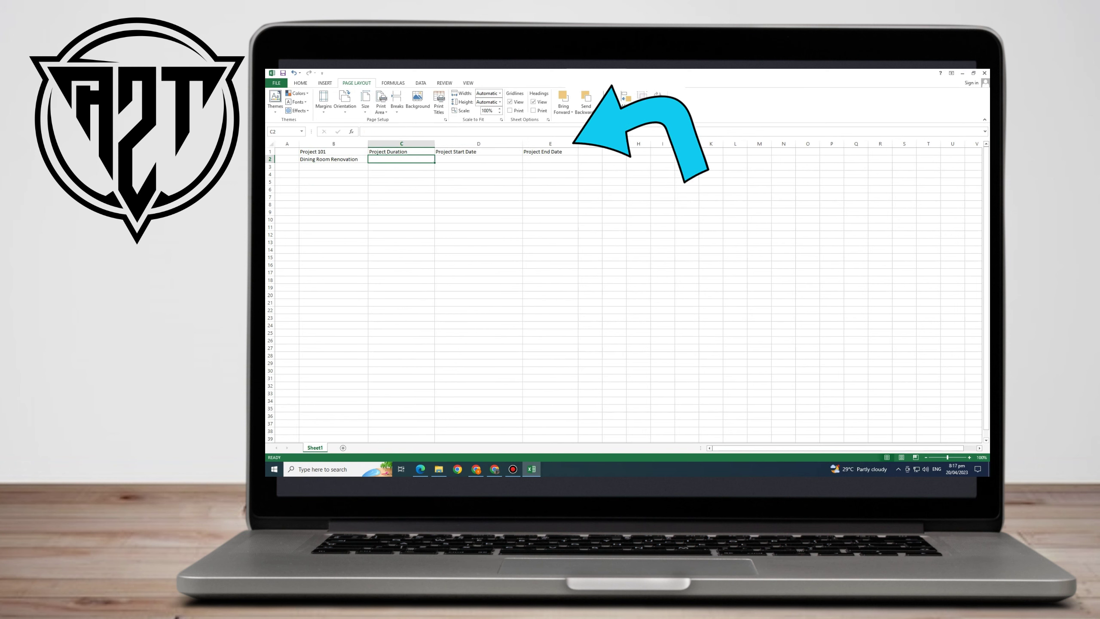
Enter "April 21 2023" as the project start date in D2.
click(478, 159)
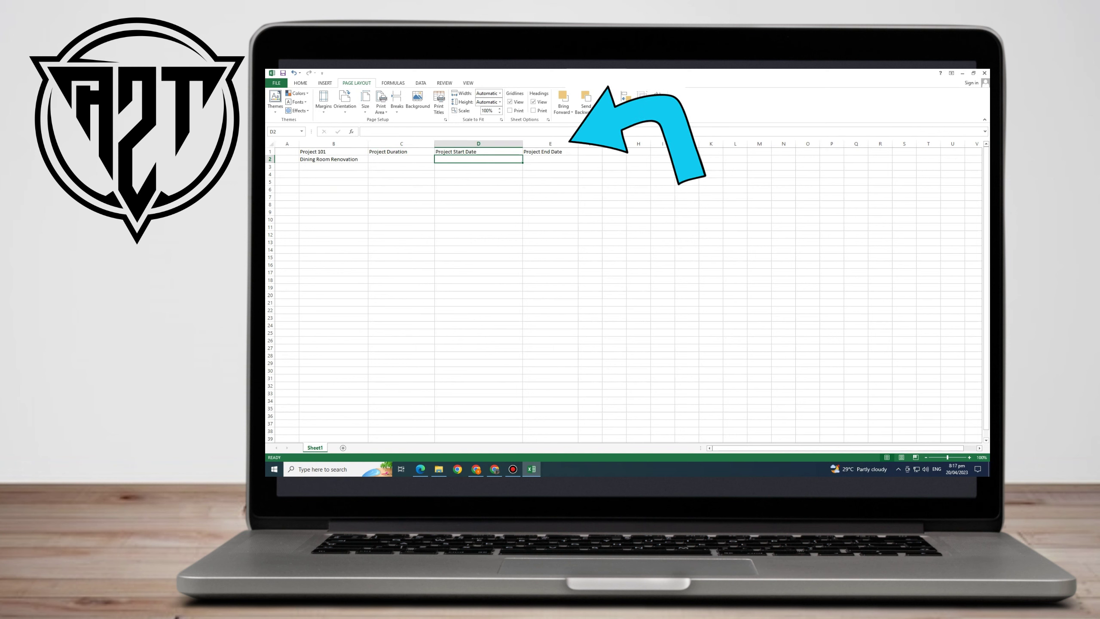
text(May)
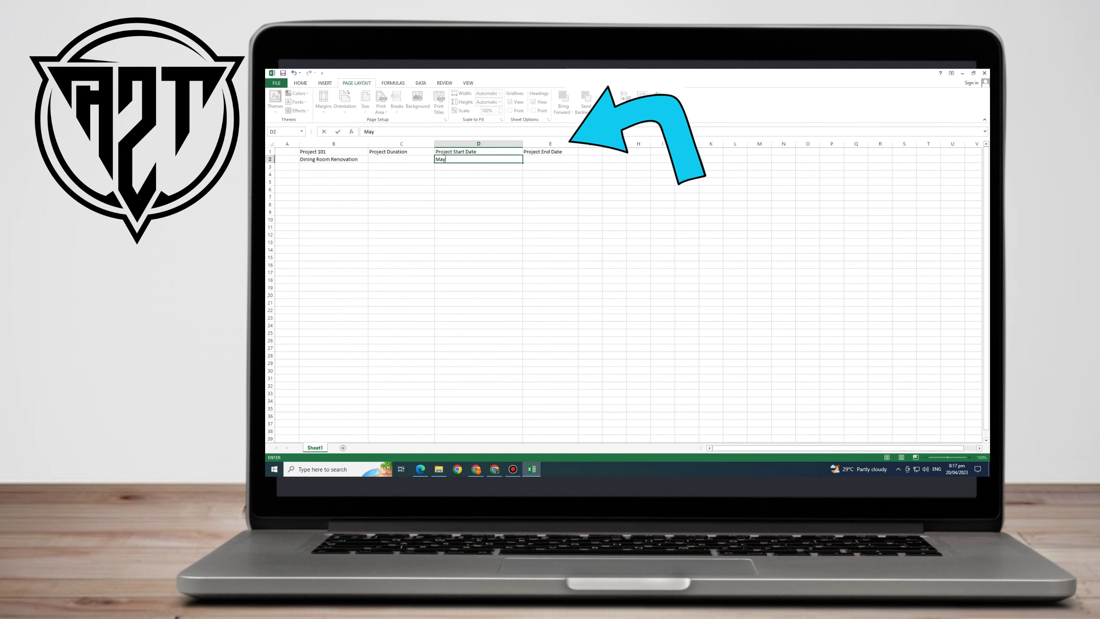
key(BackSpace)
key(BackSpace)
key(BackSpace)
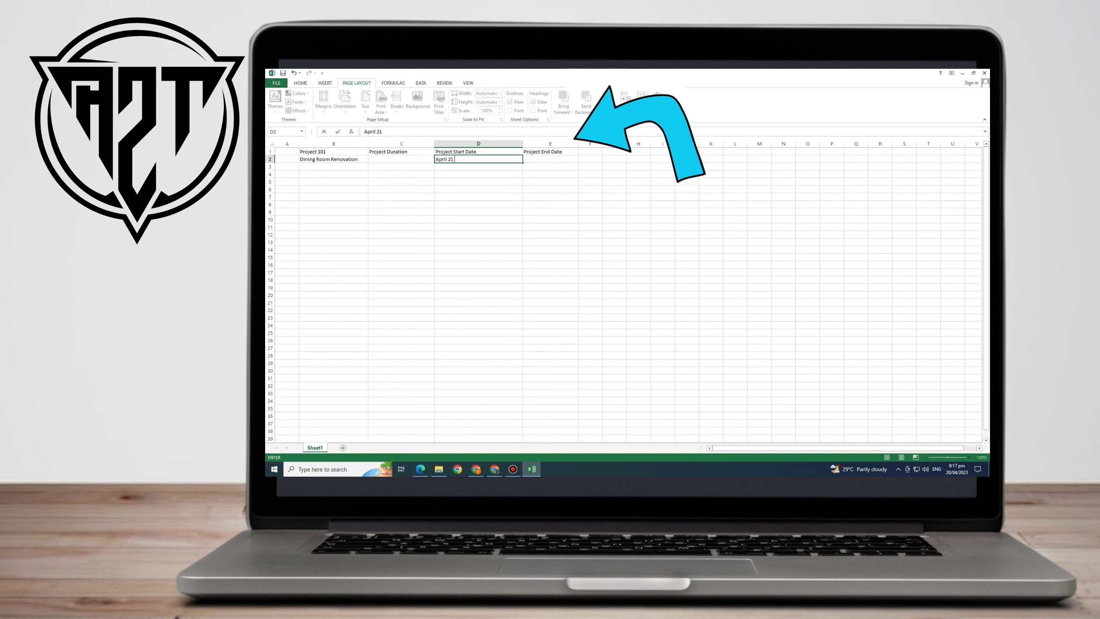
key(BackSpace)
key(BackSpace)
key(BackSpace)
key(BackSpace)
key(BackSpace)
key(BackSpace)
key(BackSpace)
key(BackSpace)
key(BackSpace)
key(BackSpace)
text(May)
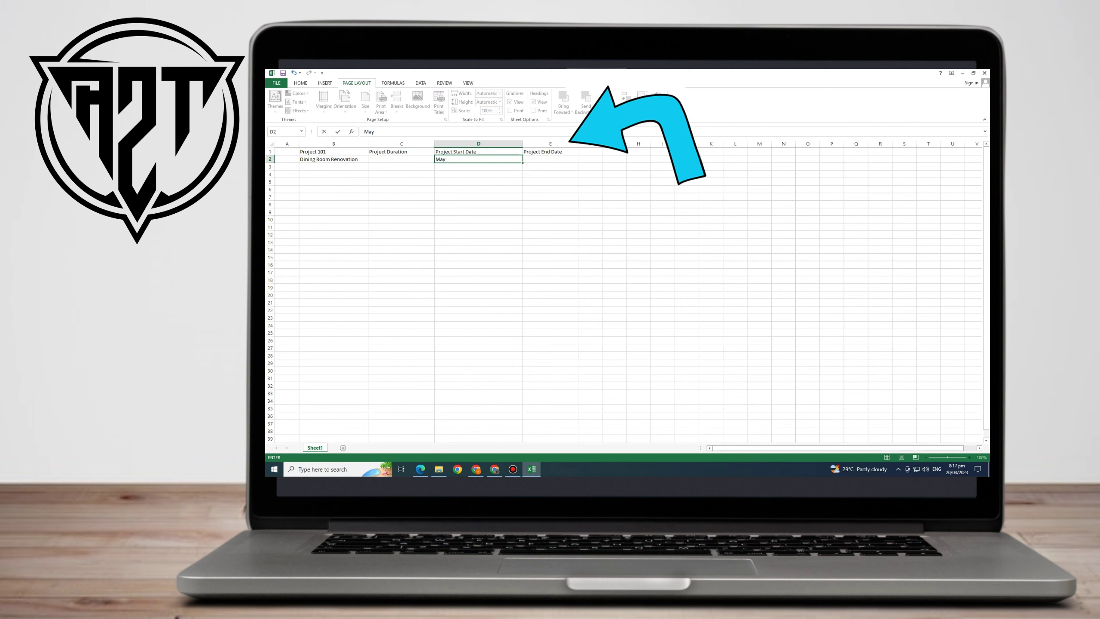
key(BackSpace)
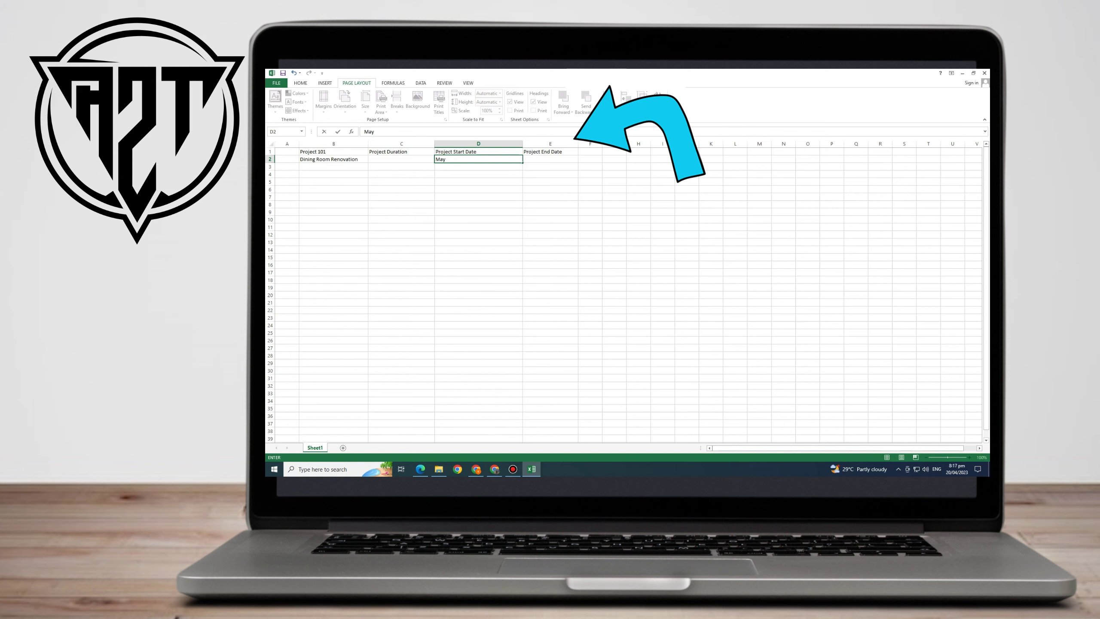
key(BackSpace)
key(BackSpace)
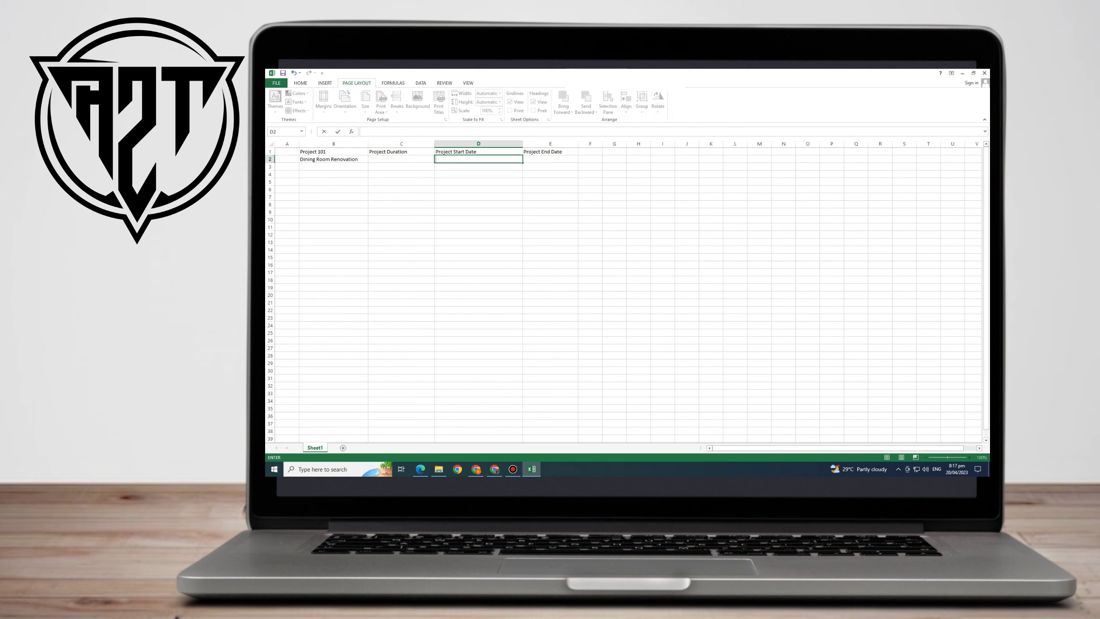
text(April 21 2023)
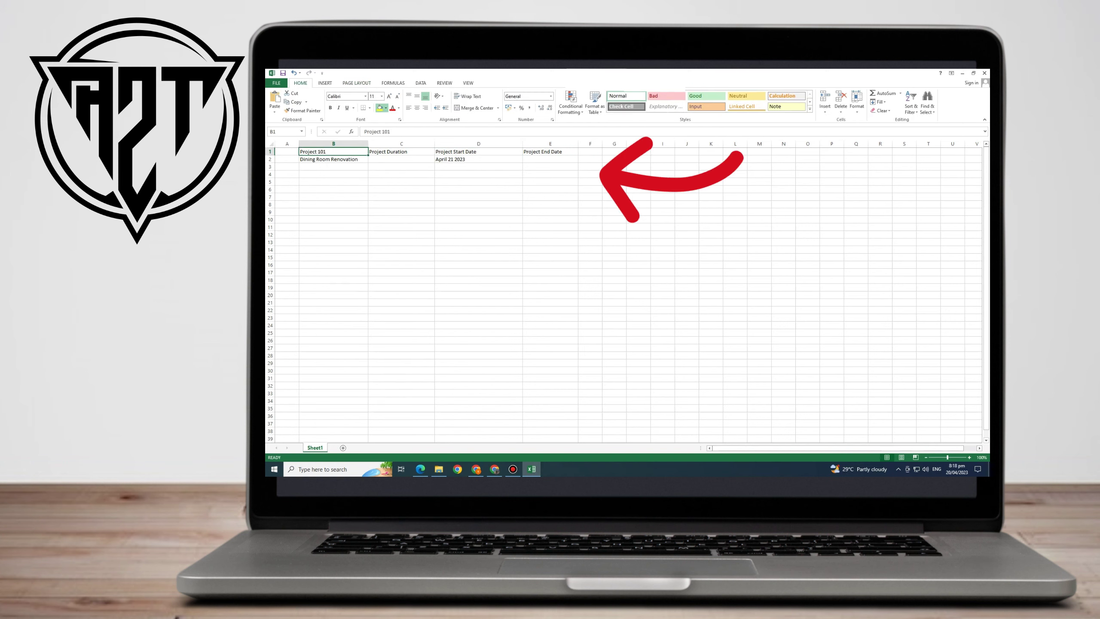
Fill the project header cells B1 to E1 with yellow.
click(379, 107)
drag(347, 154, 550, 155)
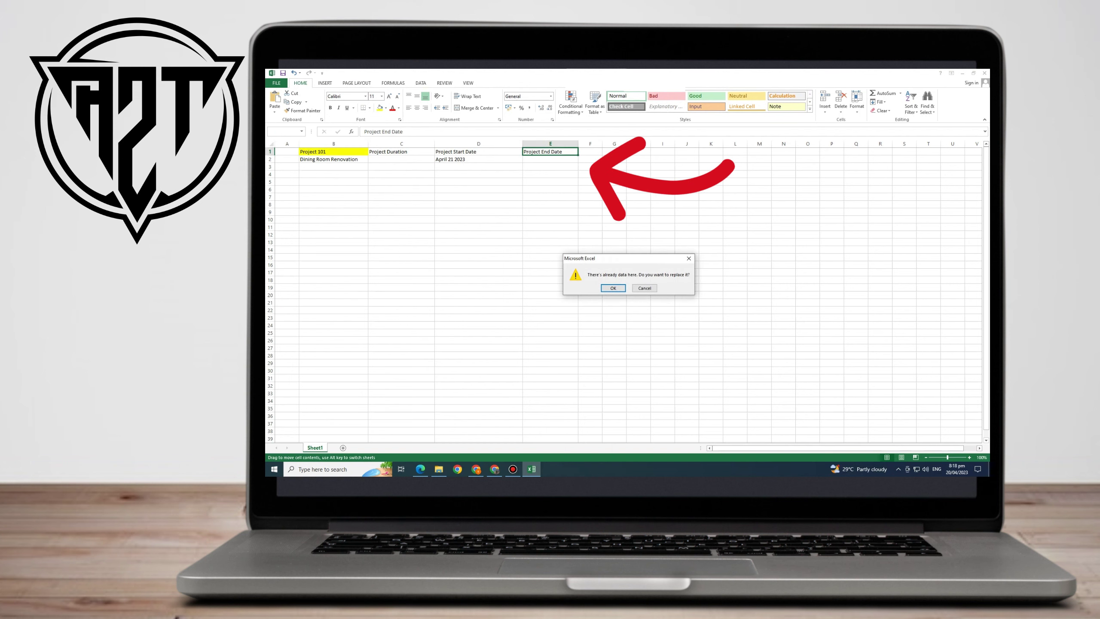
click(688, 258)
click(401, 151)
click(380, 108)
click(478, 151)
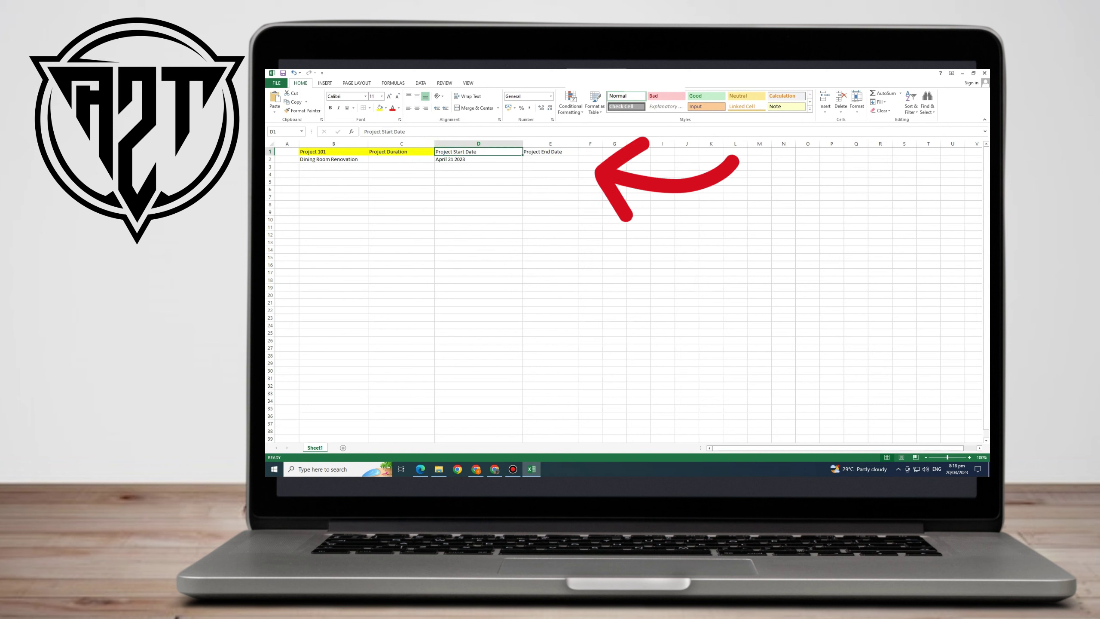
click(380, 108)
click(550, 151)
click(379, 108)
Fill the project detail cells B2 to E2 with orange.
click(333, 159)
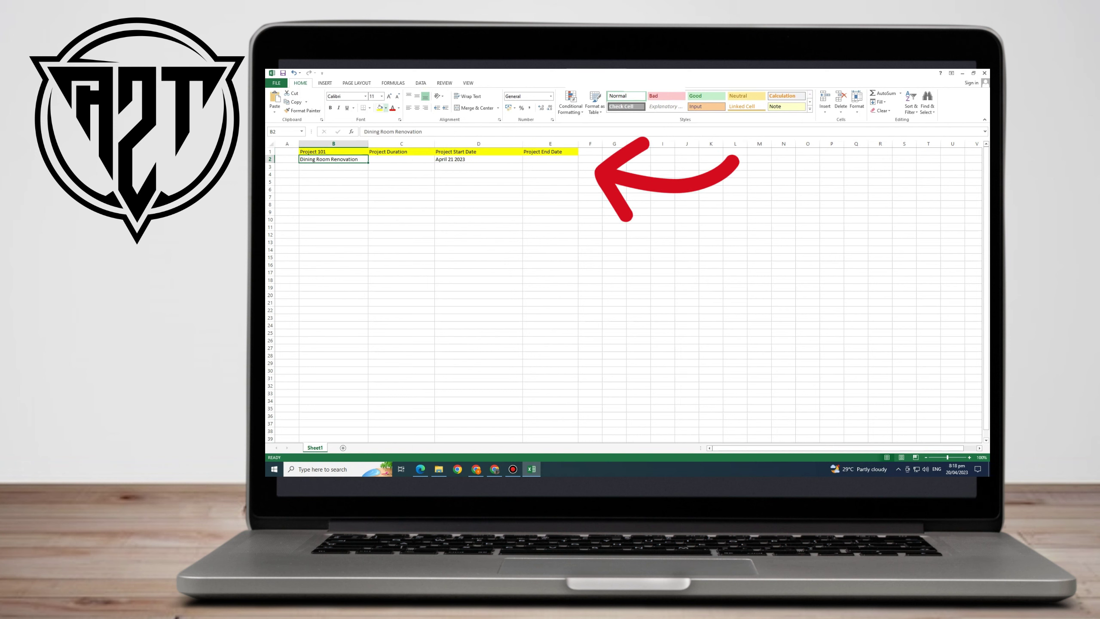
click(386, 108)
click(411, 125)
key(alt)
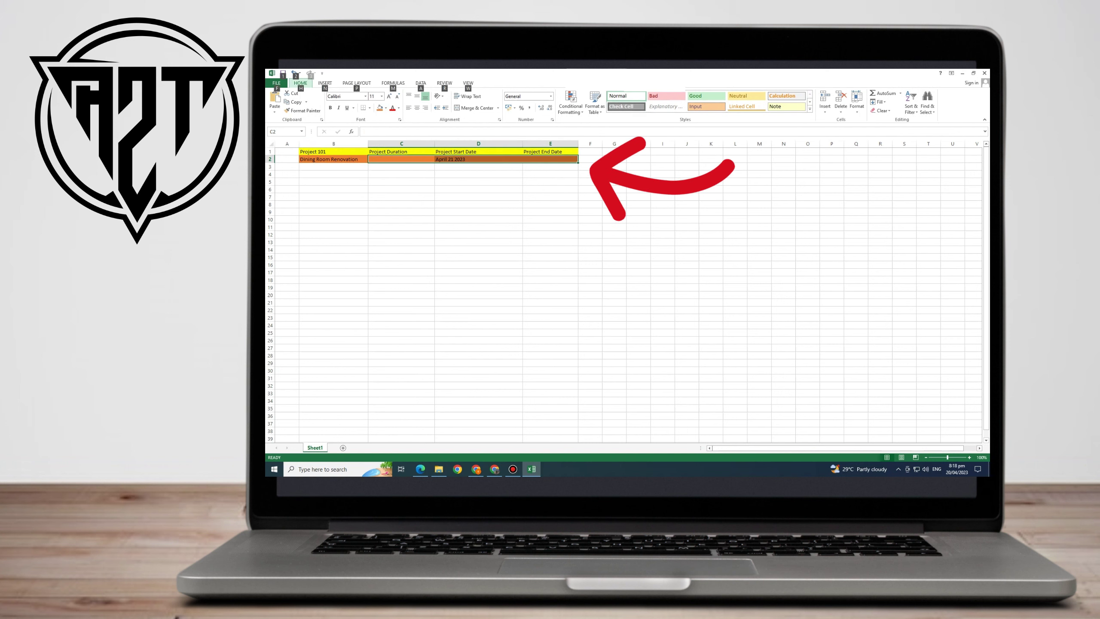
click(401, 174)
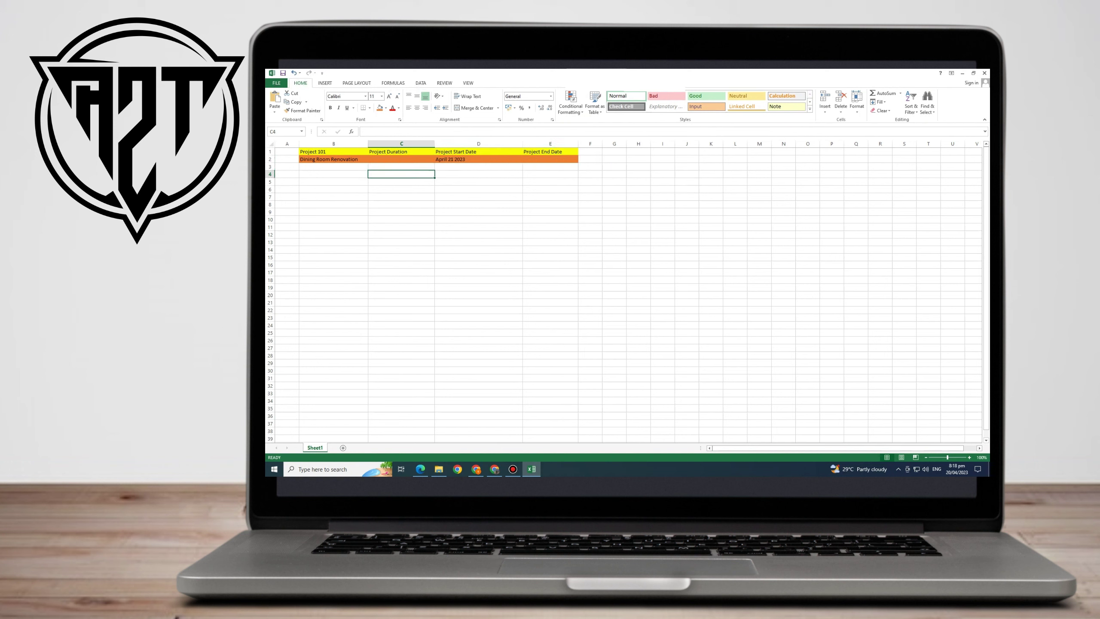
click(333, 166)
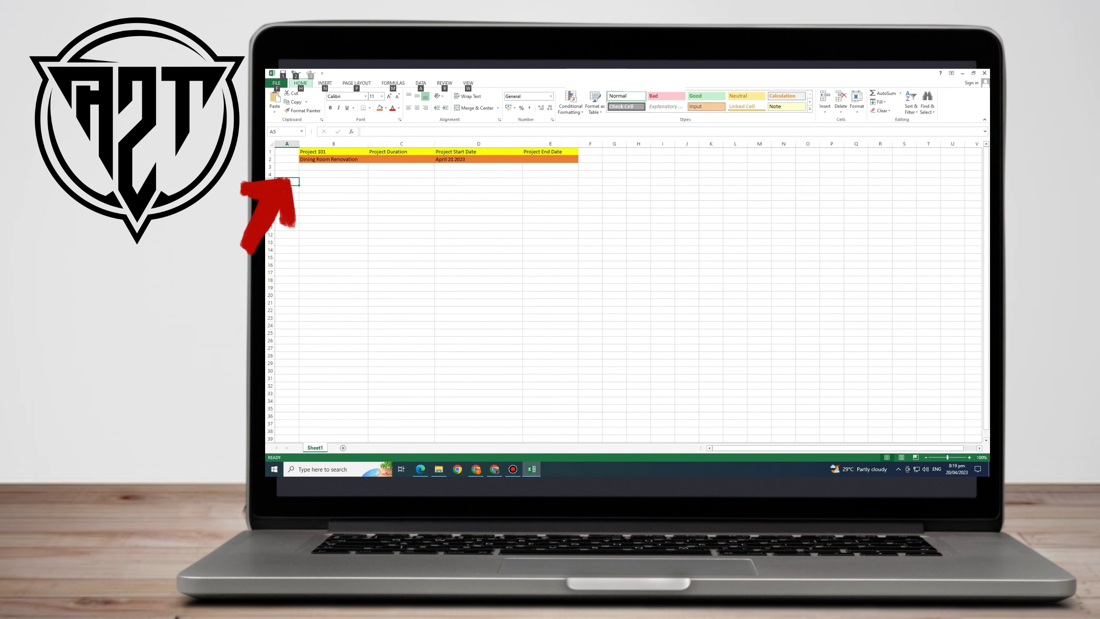
key(t)
key(a)
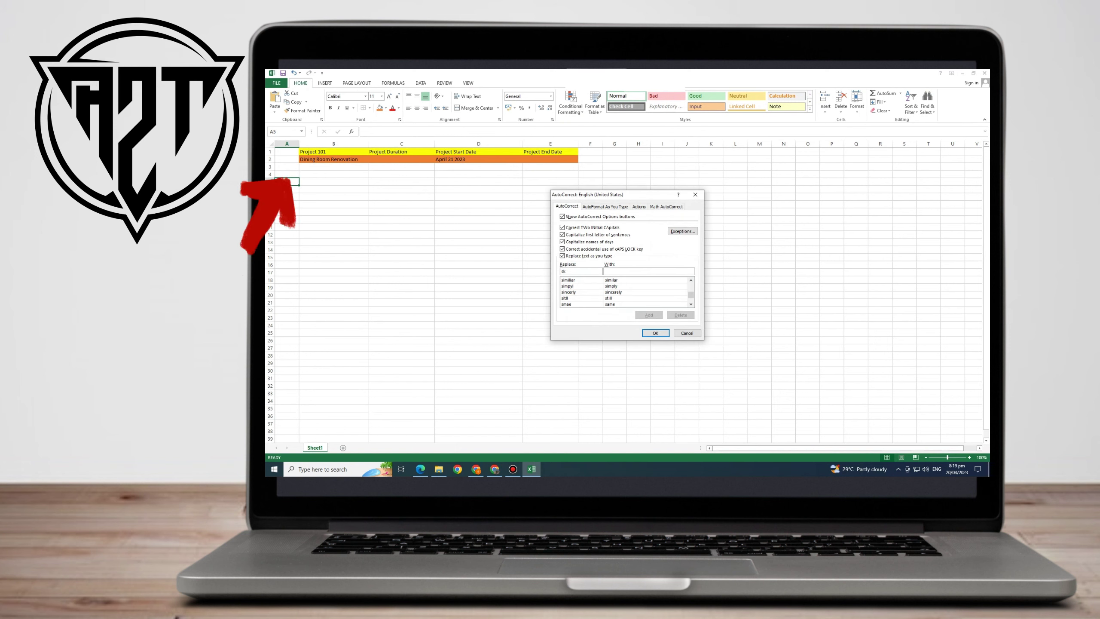
key(Escape)
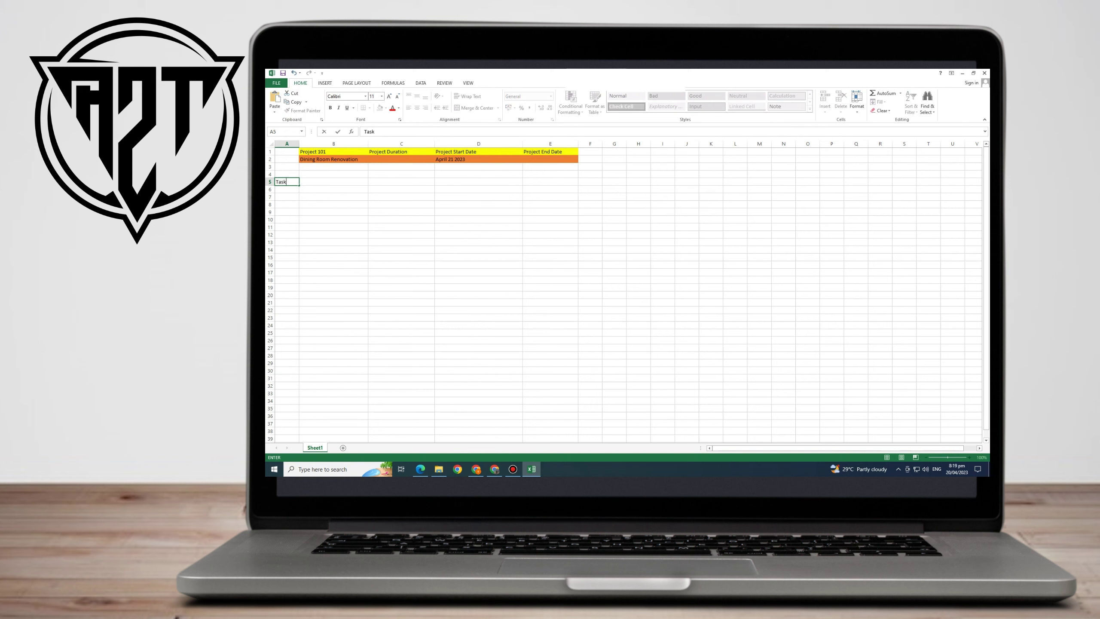
Enter the task table headers "Task ID" in A5 and "Task Description" in B5.
text(ID)
key(Tab)
text(Task)
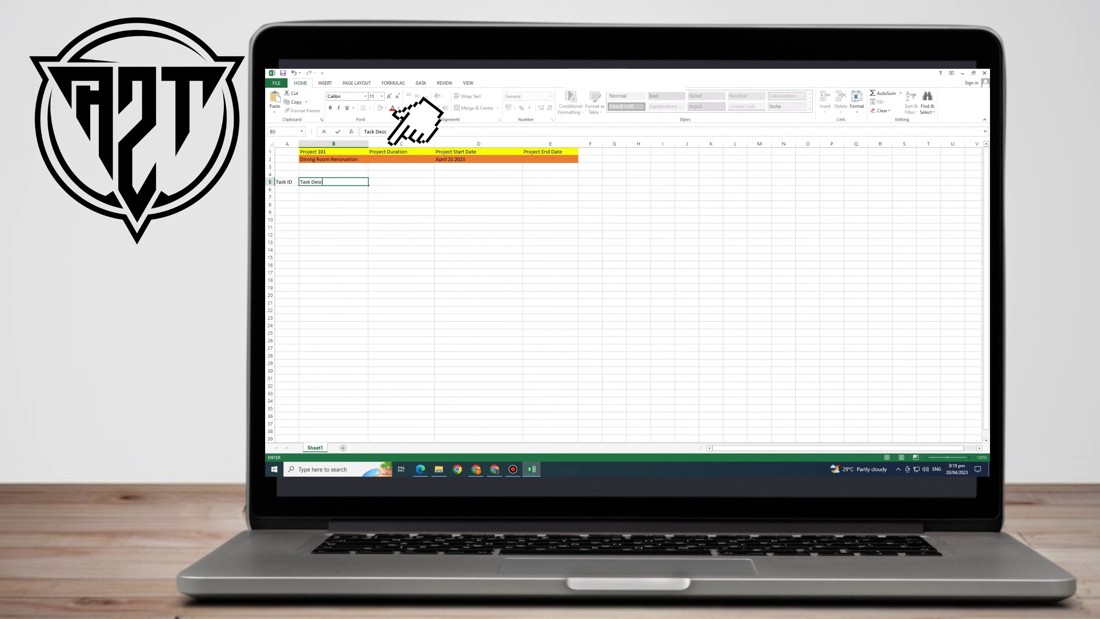
text( Desceiption)
key(BackSpace)
text(r)
Add the headers "Task Duration", "Start Date" and "End Date" in cells C5 to E5.
click(401, 182)
key(alt)
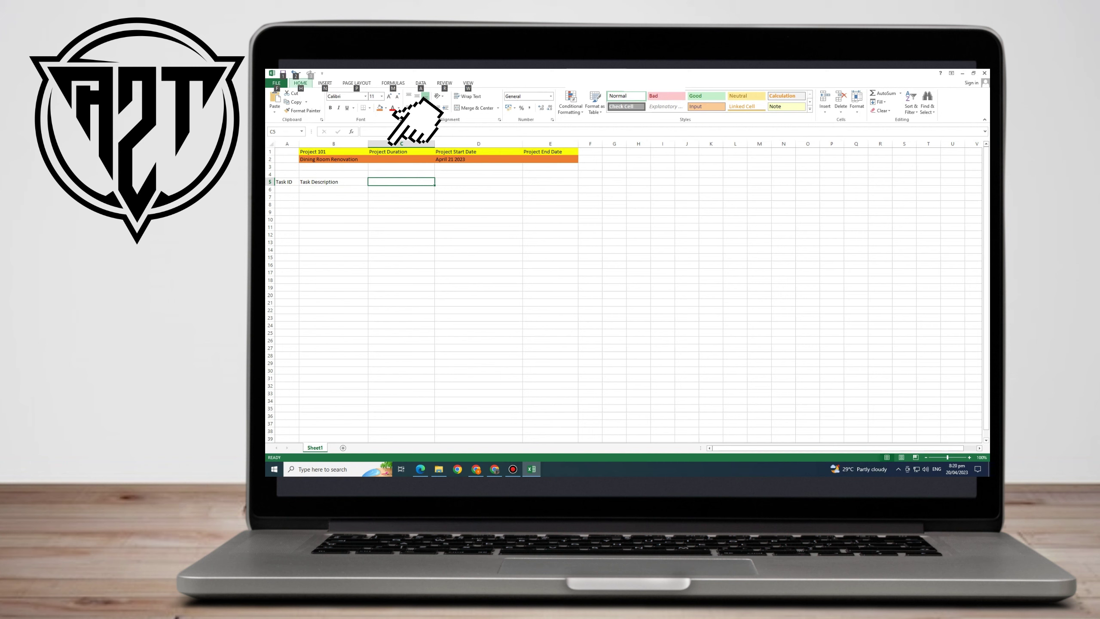
key(alt)
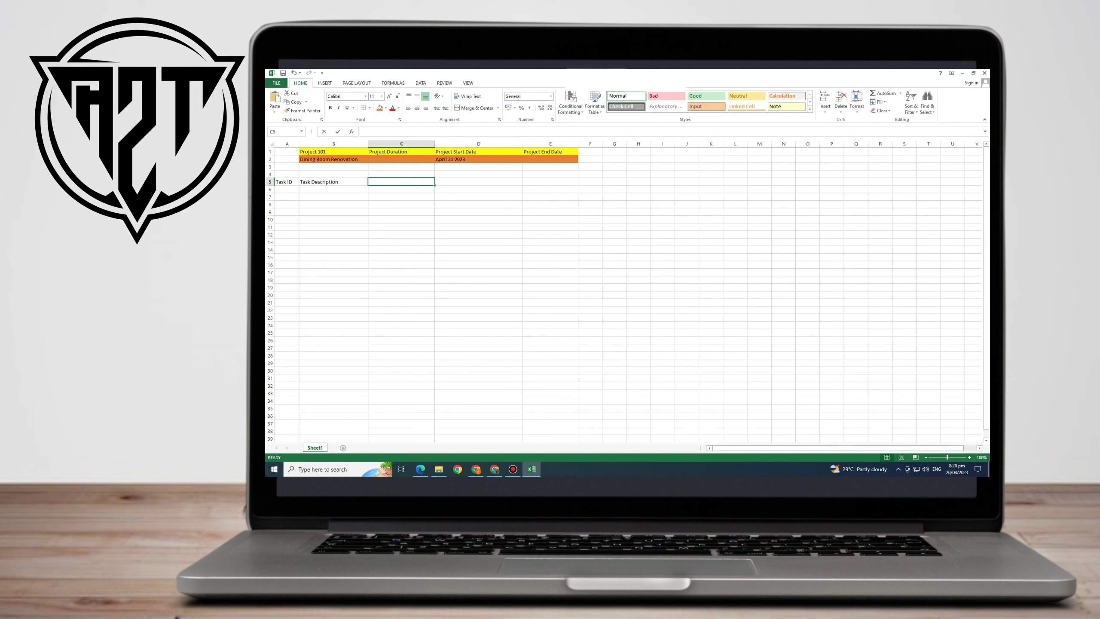
text(Task)
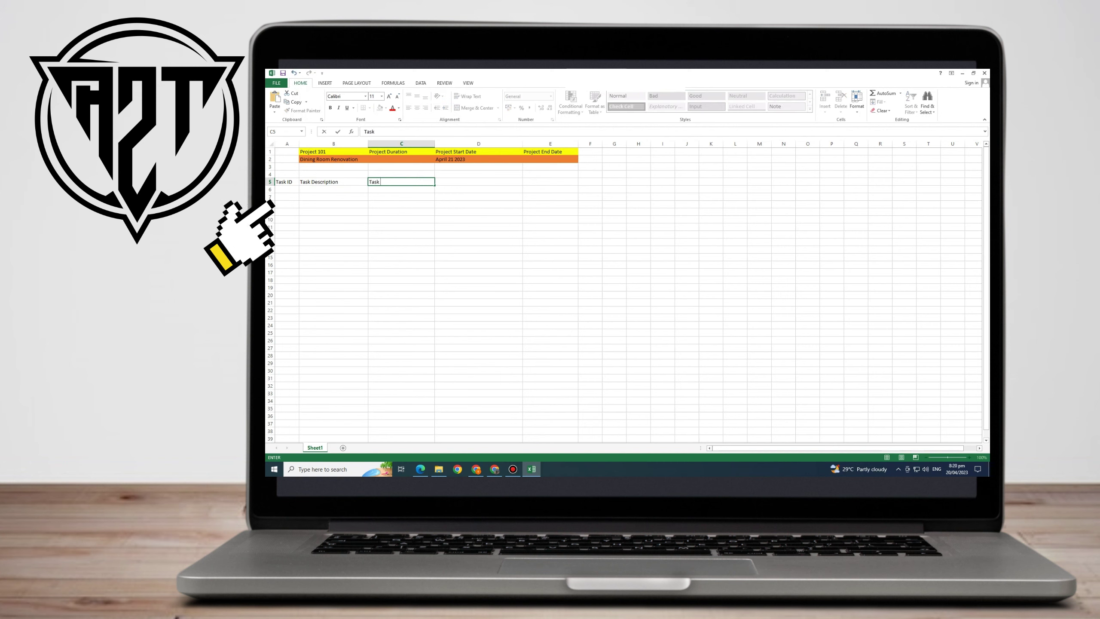
text( D)
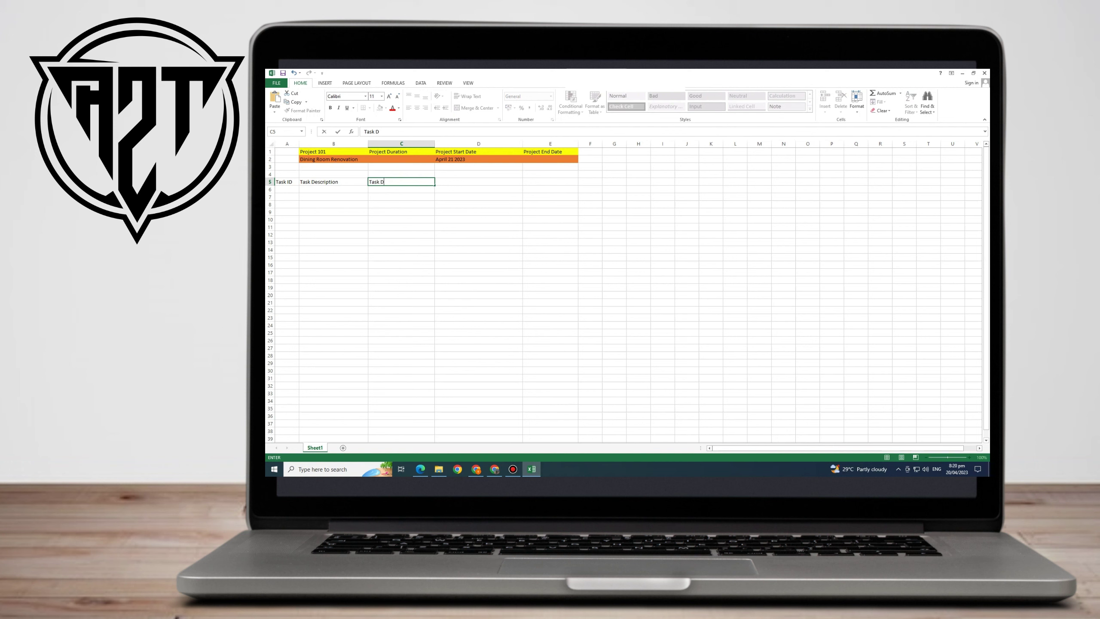
text(uration)
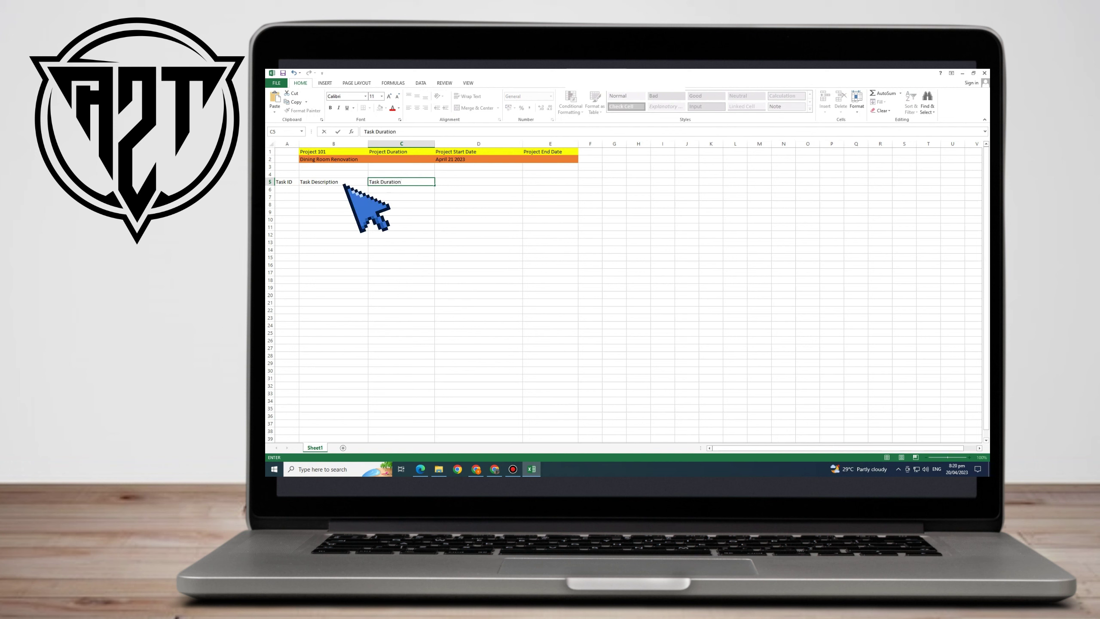
key(Tab)
text(Star)
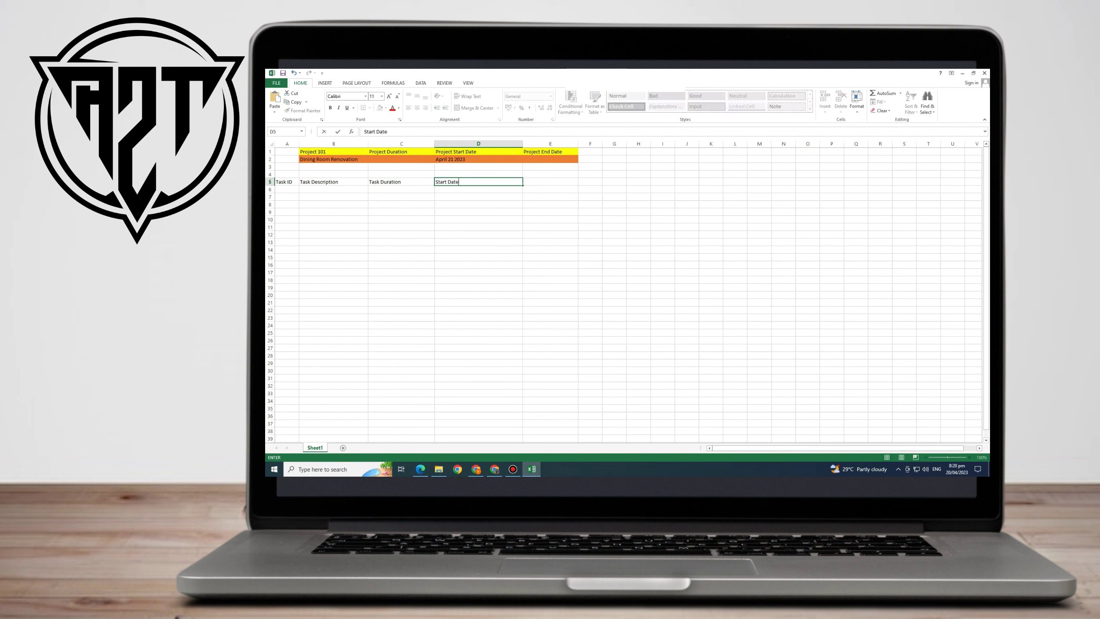
key(Tab)
text(E)
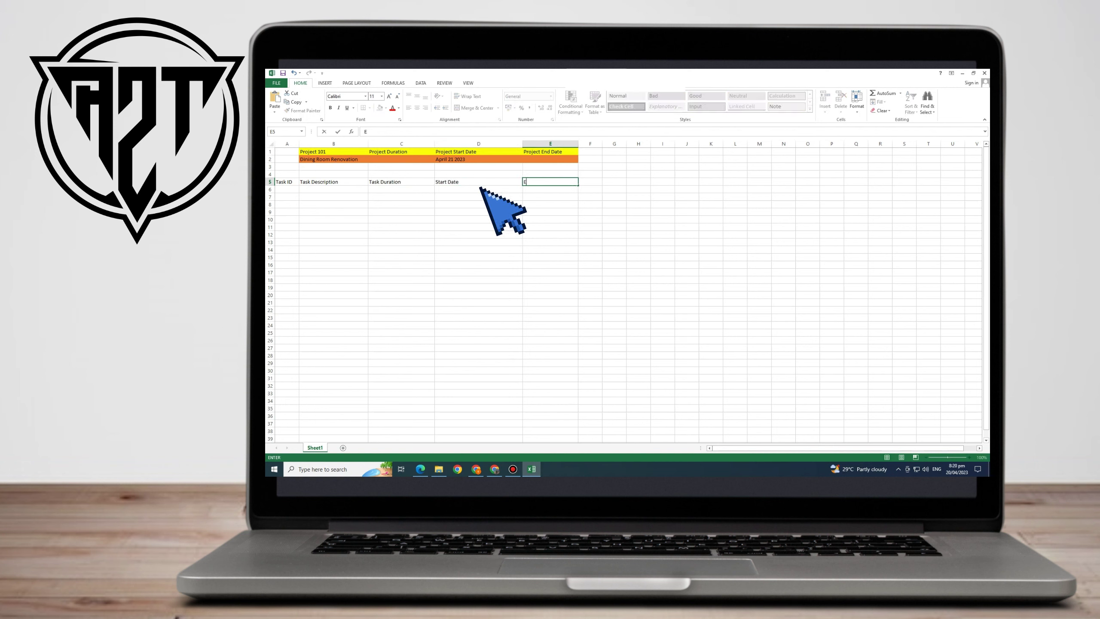
text(nd Date)
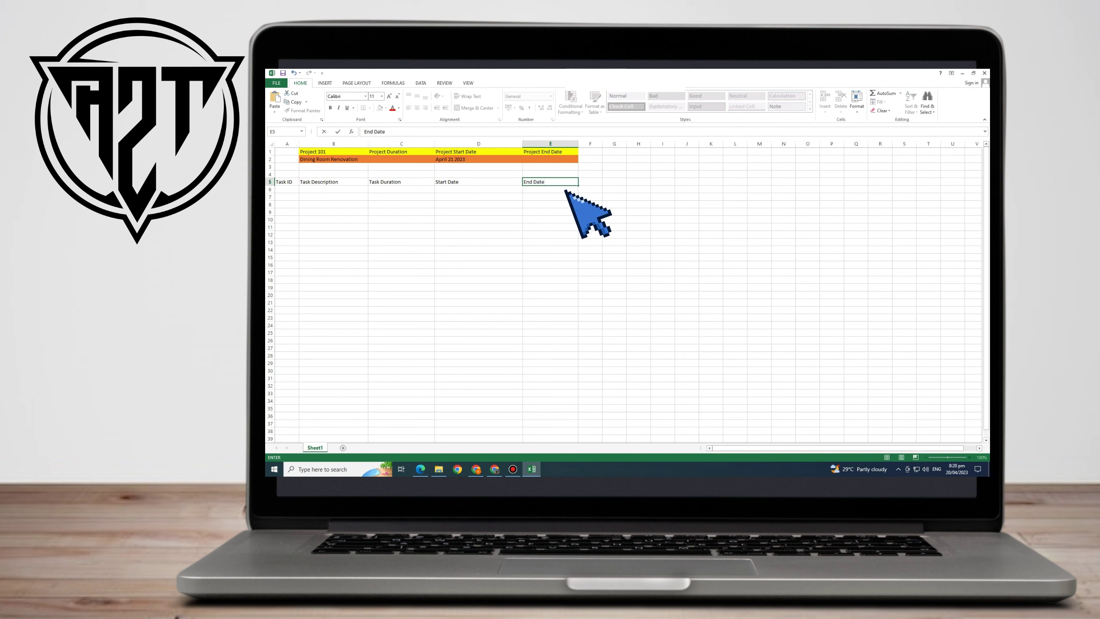
key(alt)
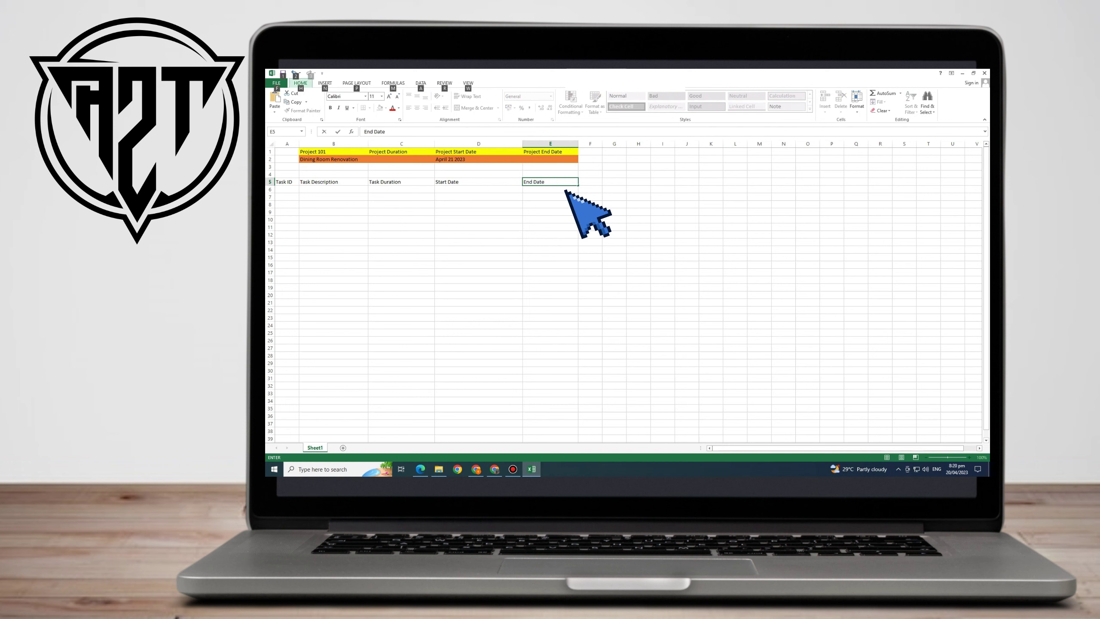
Number the tasks from 1 to 10 in cells A6 to A15 under "Task ID".
key(Return)
text(1)
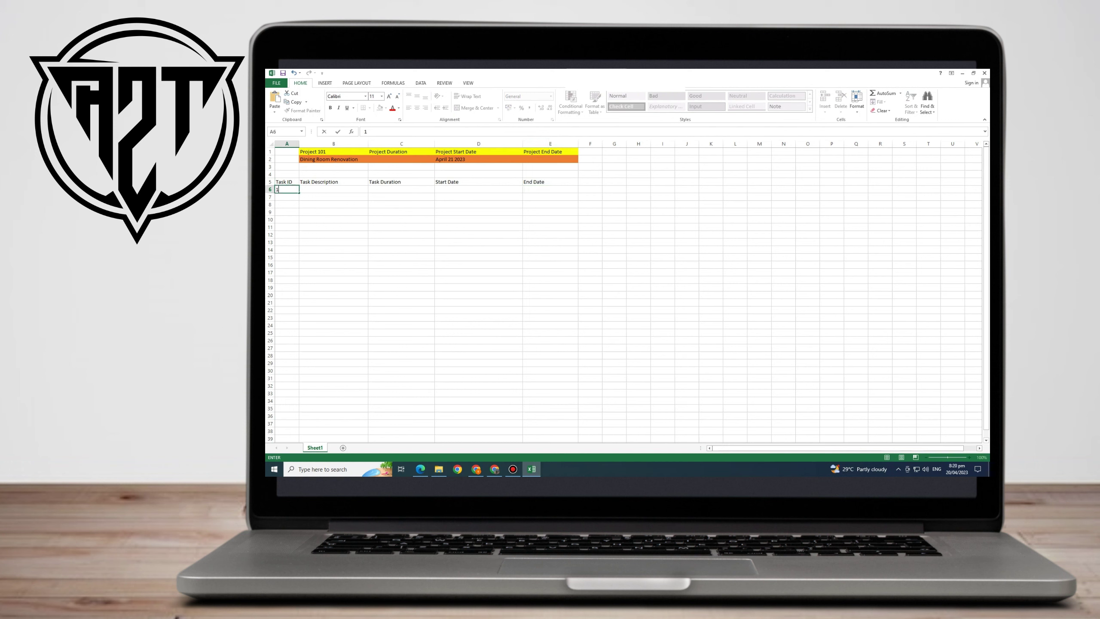
key(Return)
text(2)
drag(299, 200, 299, 276)
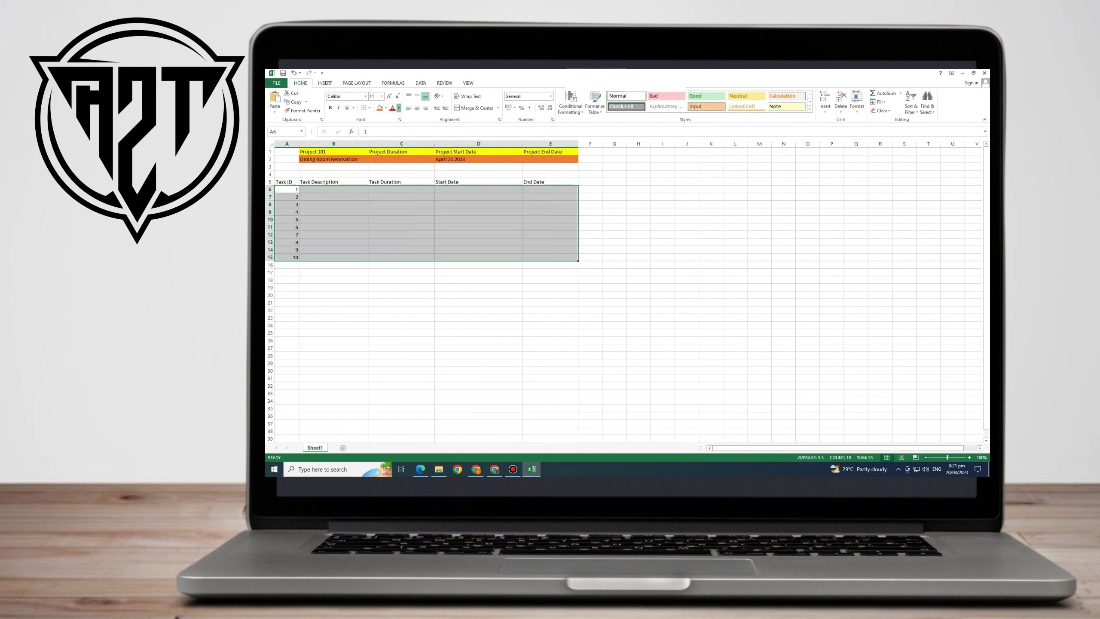
Set the font colour of the task rows A6 to E15 to black.
click(398, 108)
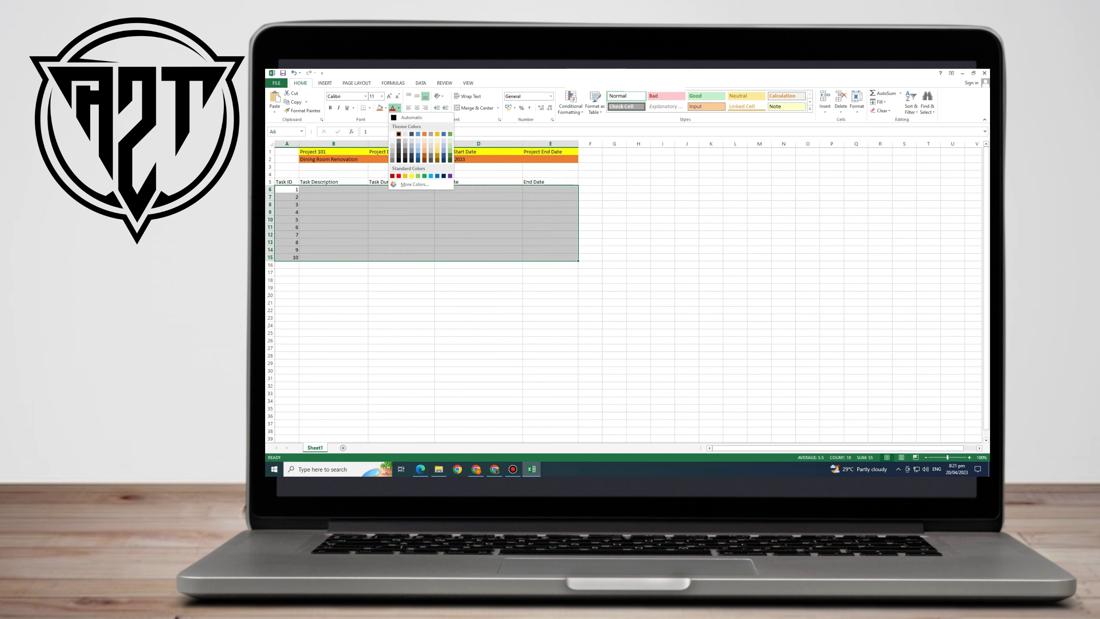
click(398, 134)
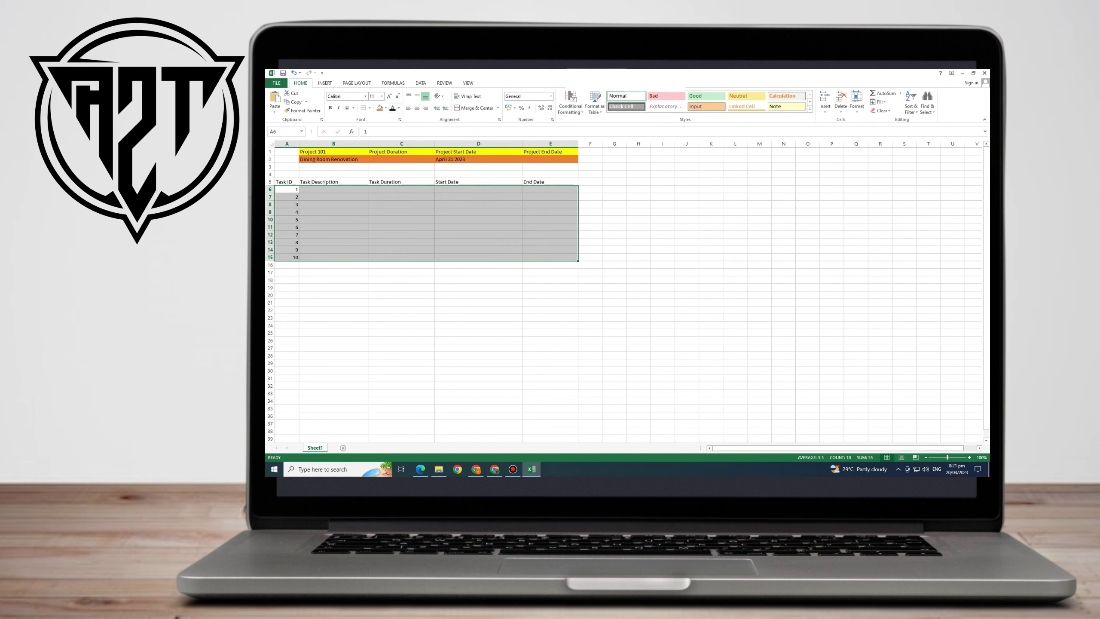
click(333, 219)
Format the task table headers in A5 to E5 with dark green, bold text.
drag(283, 181, 558, 181)
click(398, 108)
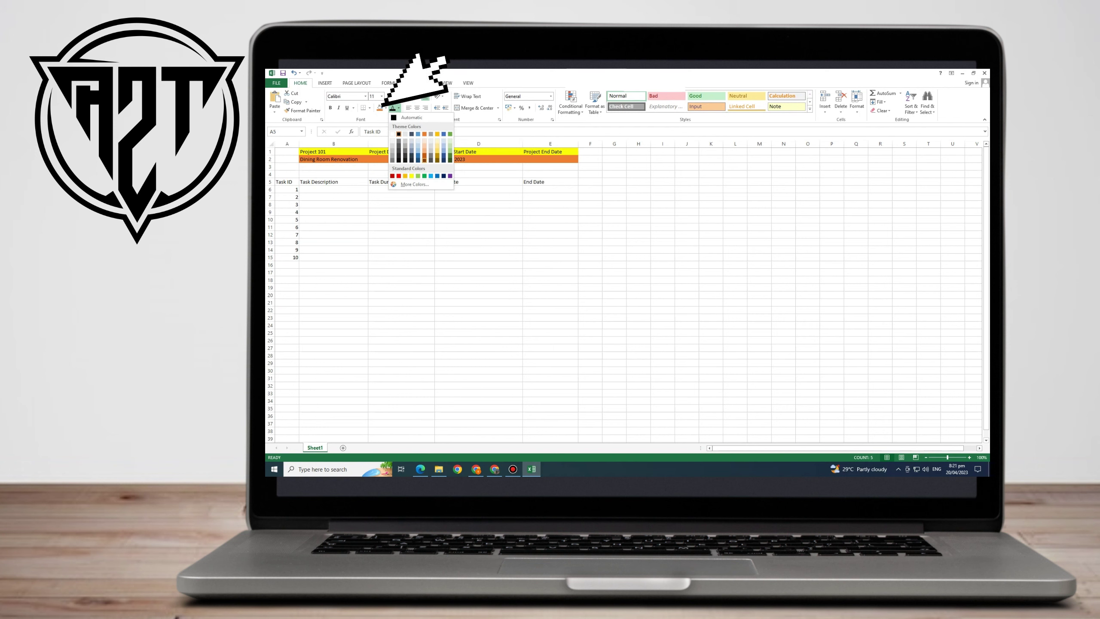
click(450, 156)
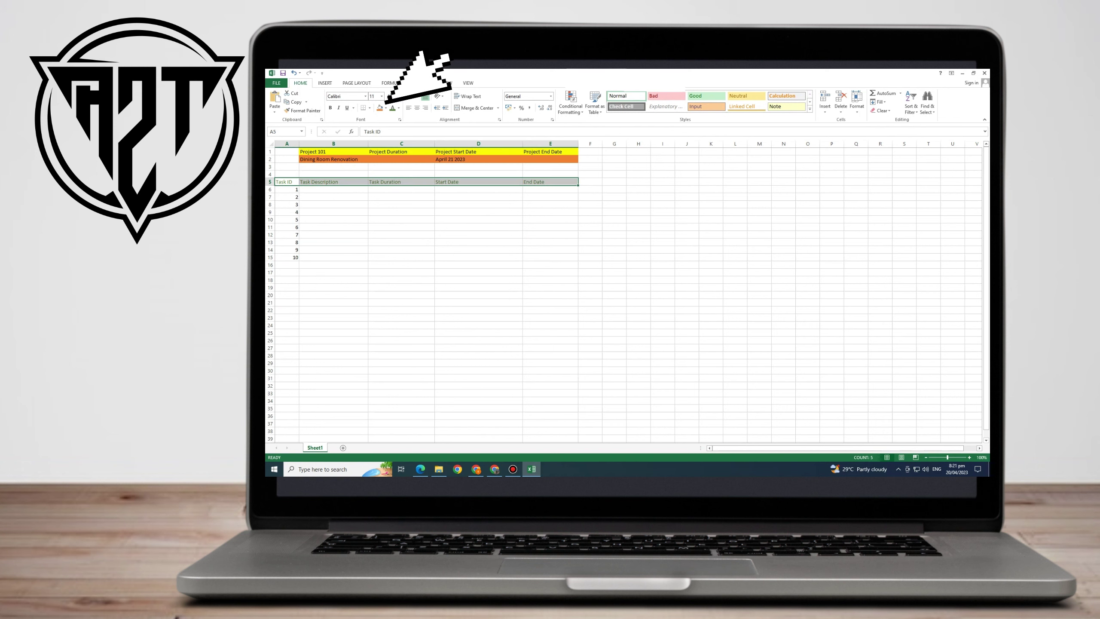
click(329, 108)
click(333, 242)
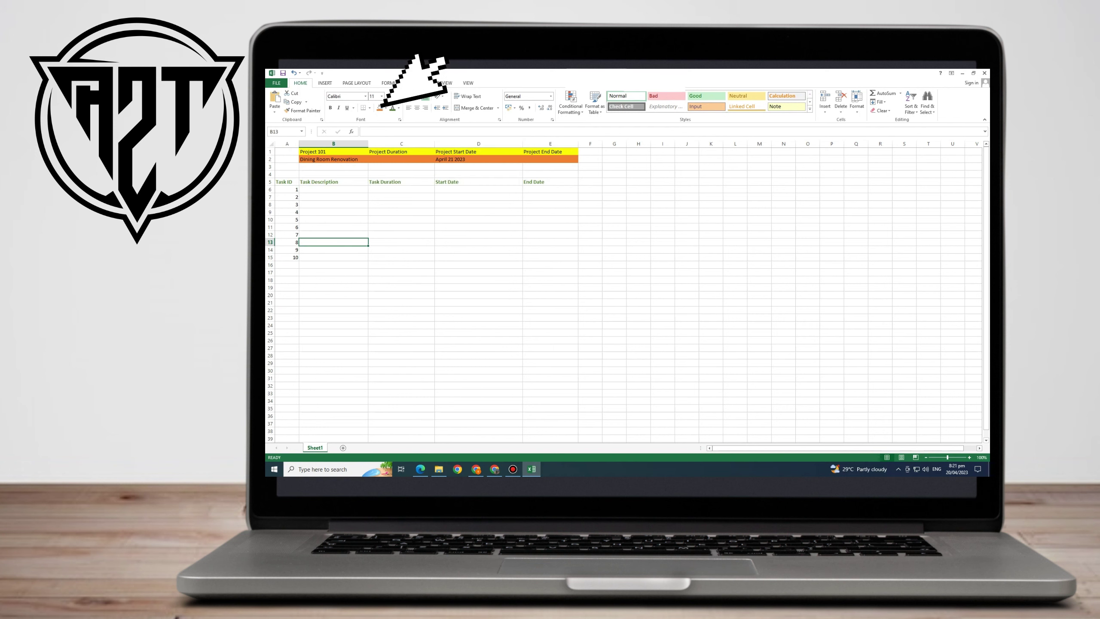
Apply all borders to the task table in cells A4 to E15.
key(alt)
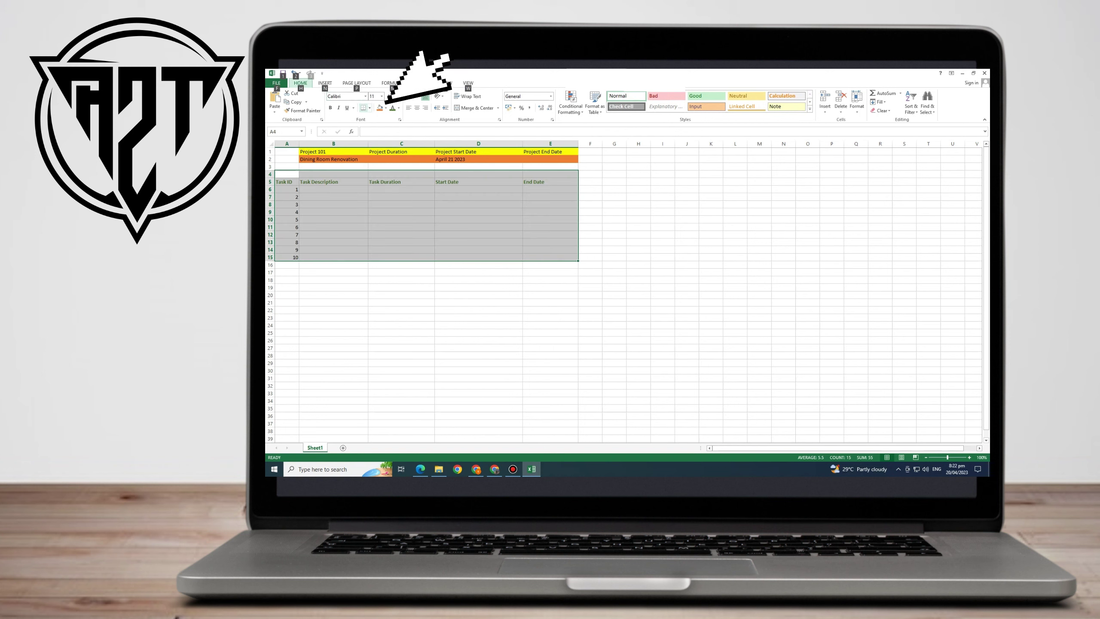
key(alt)
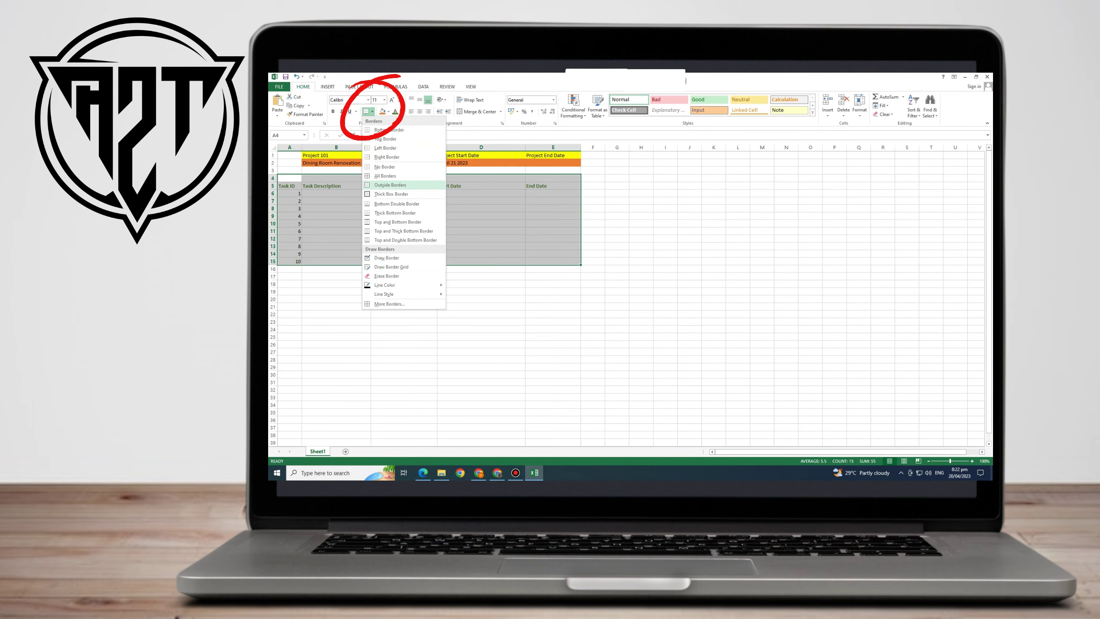
click(403, 175)
click(404, 306)
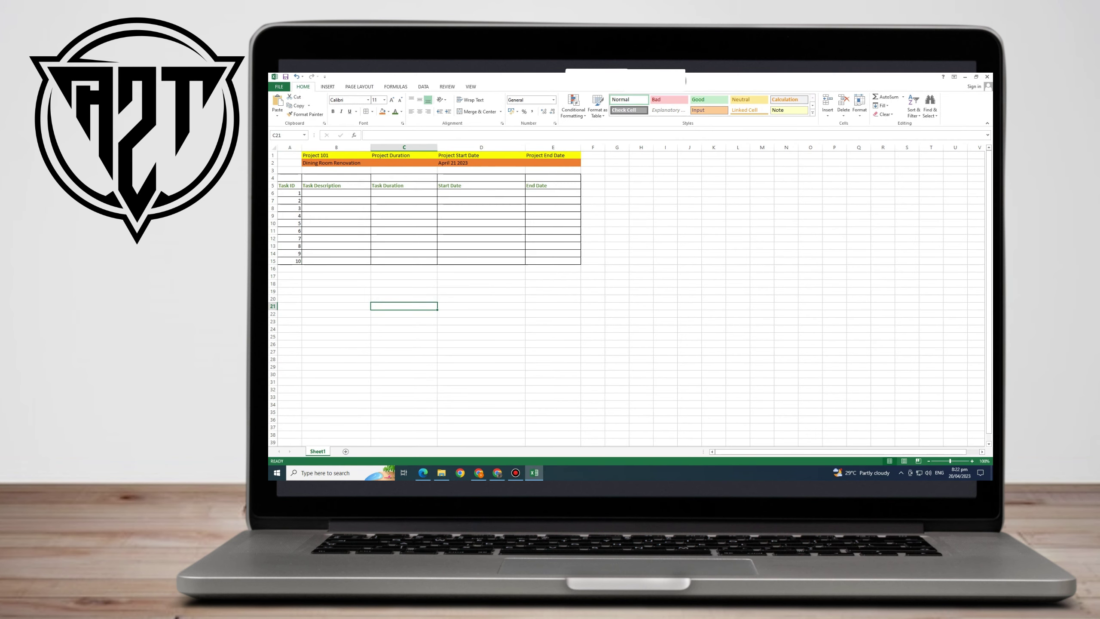
click(737, 276)
key(alt)
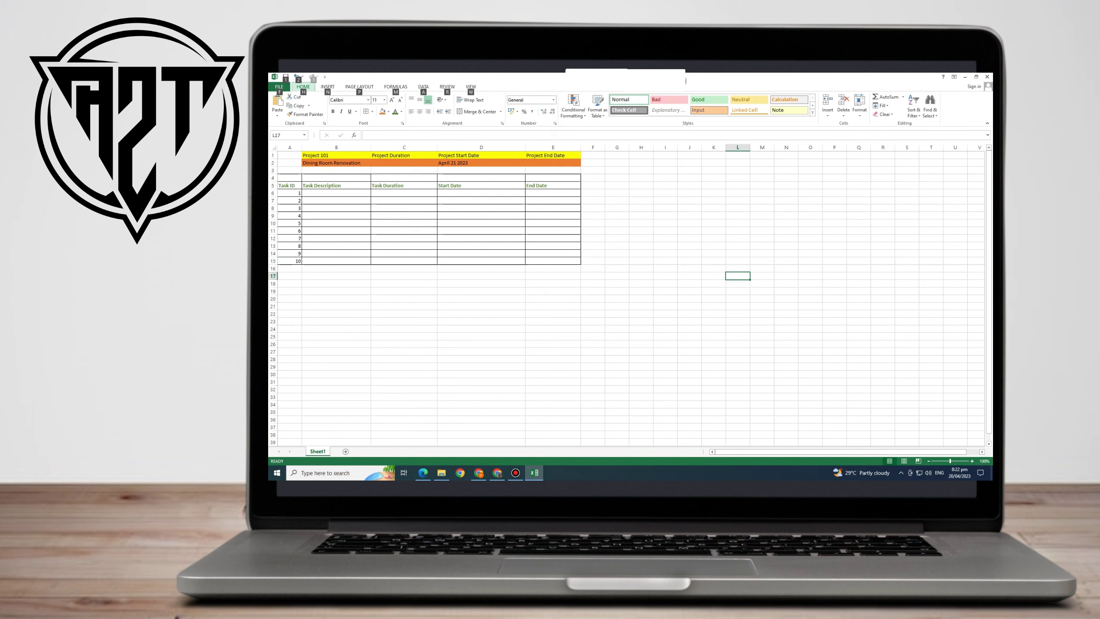
key(alt)
Fill the task table heading rows, cells A4 to E5, with light green.
drag(289, 177, 571, 186)
click(388, 112)
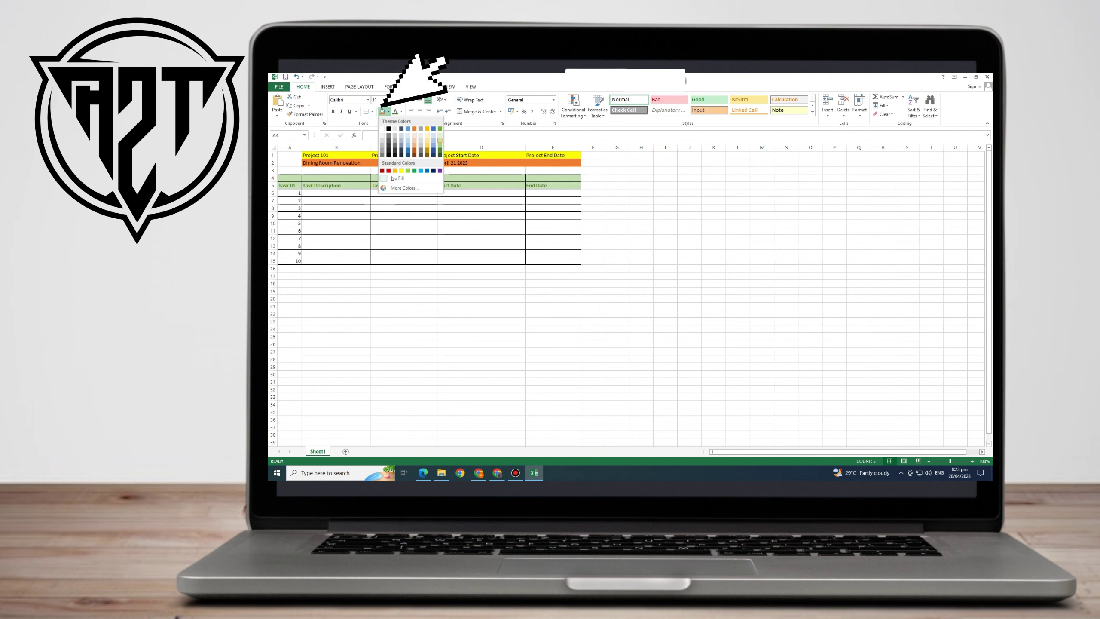
click(439, 140)
key(alt)
Enter the task descriptions "Renovation" in B6 and "Install New tiles" in B7.
click(335, 193)
text(R)
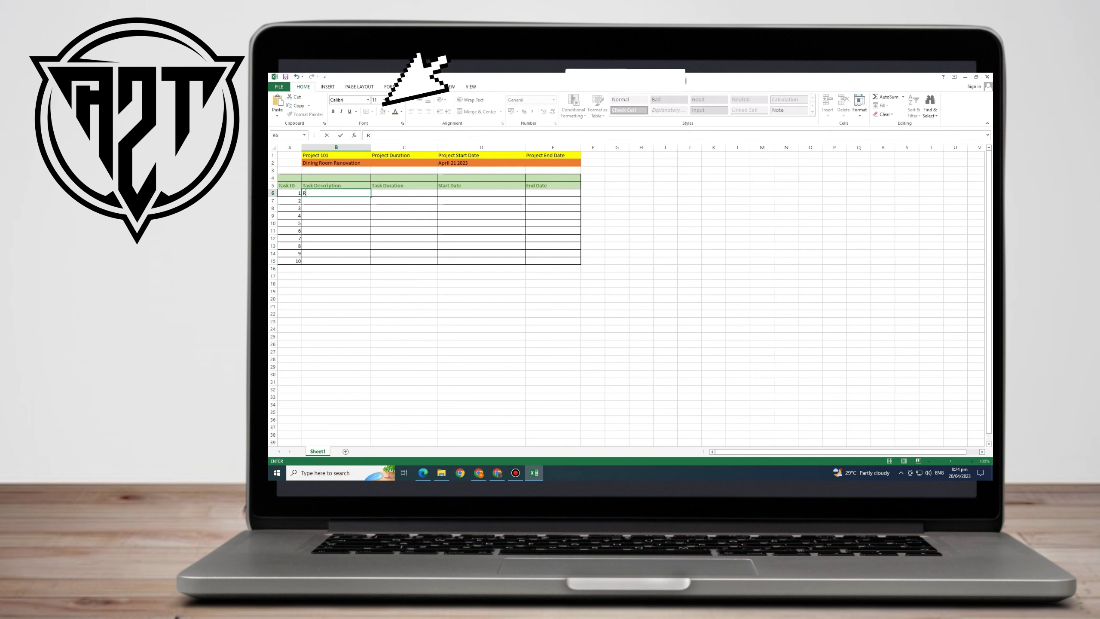
text(en)
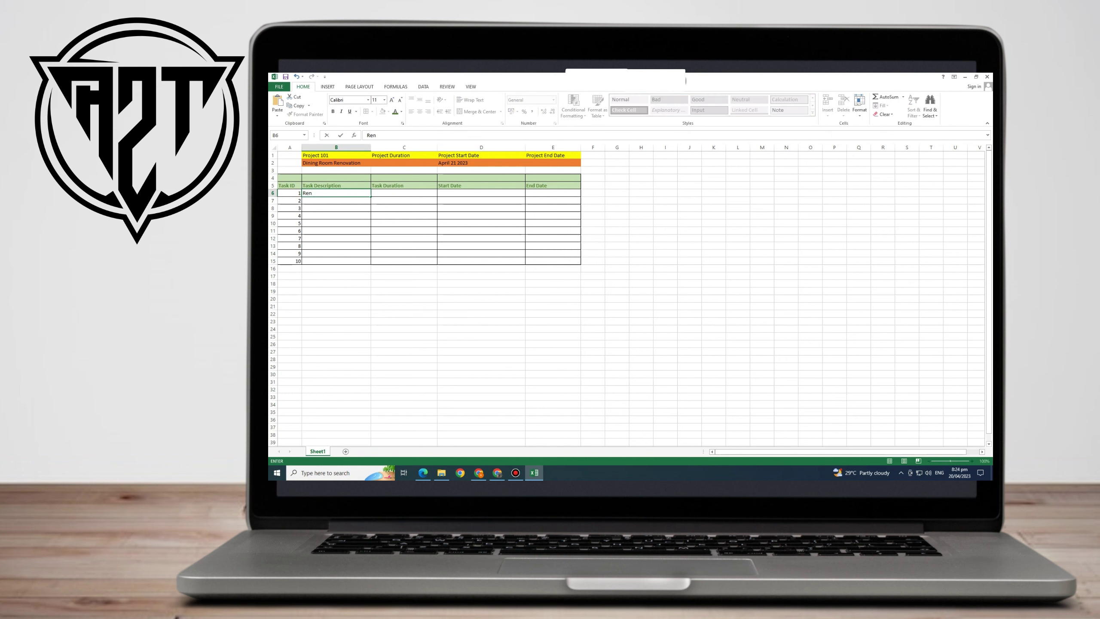
text(ovation)
key(BackSpace)
text(on)
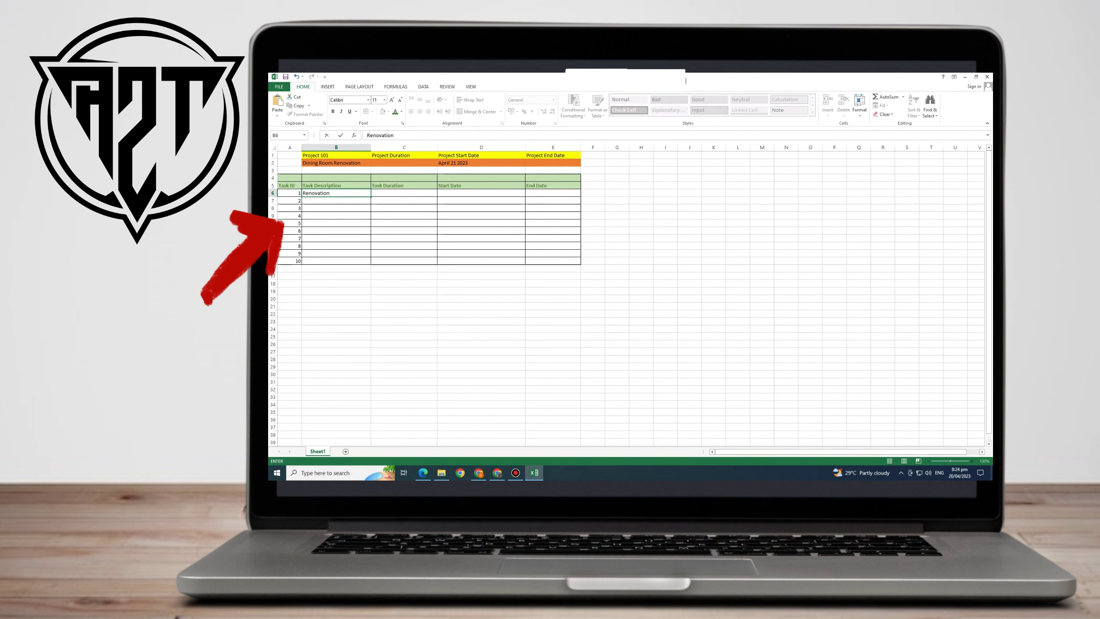
key(Return)
text(Install New tiles)
key(alt)
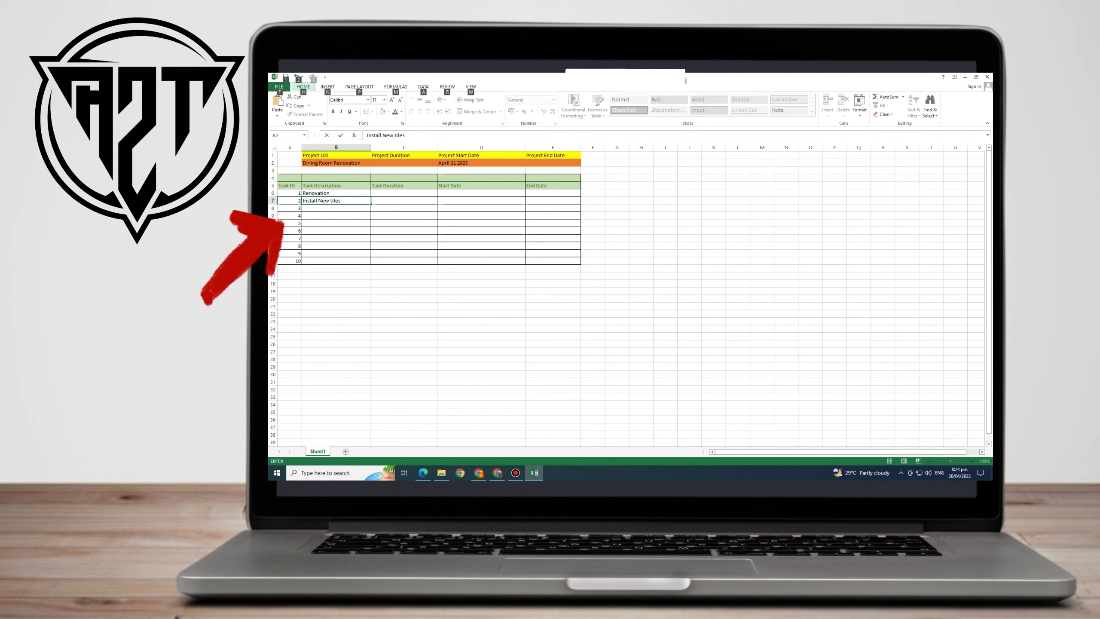
key(Return)
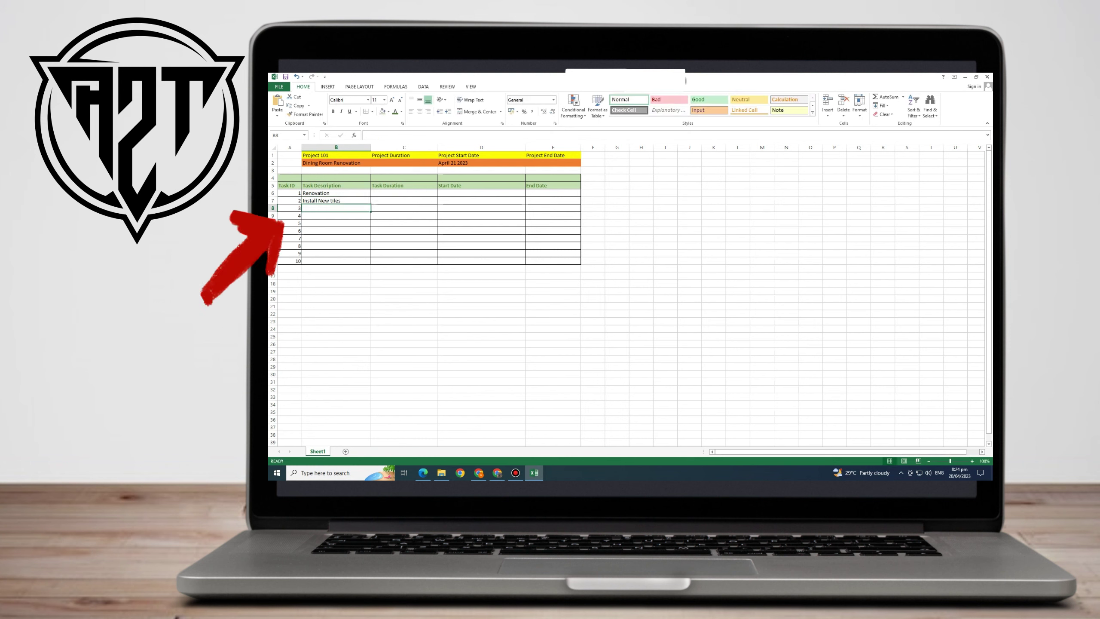
Enter the task descriptions "Reroute current plumbing" in B8 and "Pain walls and ceiling" in B9.
text(Reroute cur)
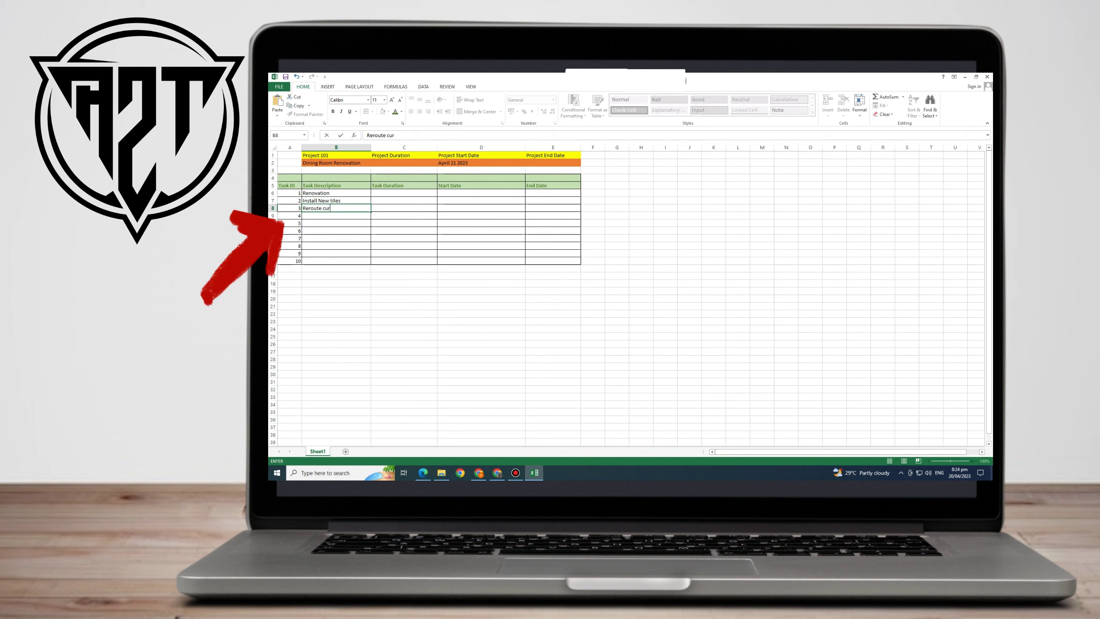
text(rent plu)
text(mbing)
key(Return)
key(alt+p)
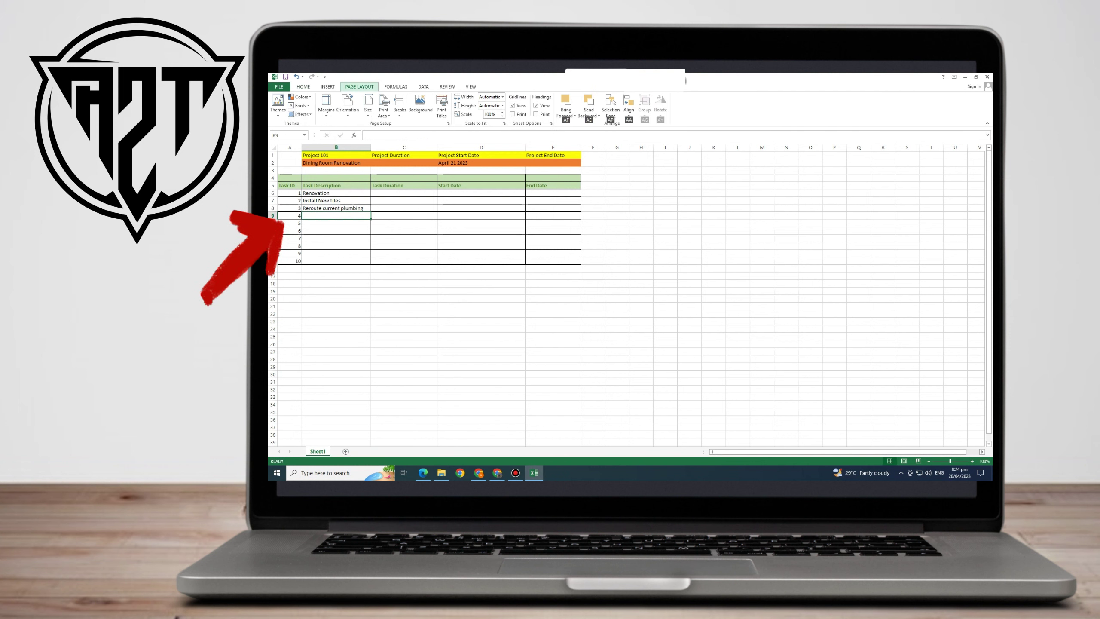
click(336, 223)
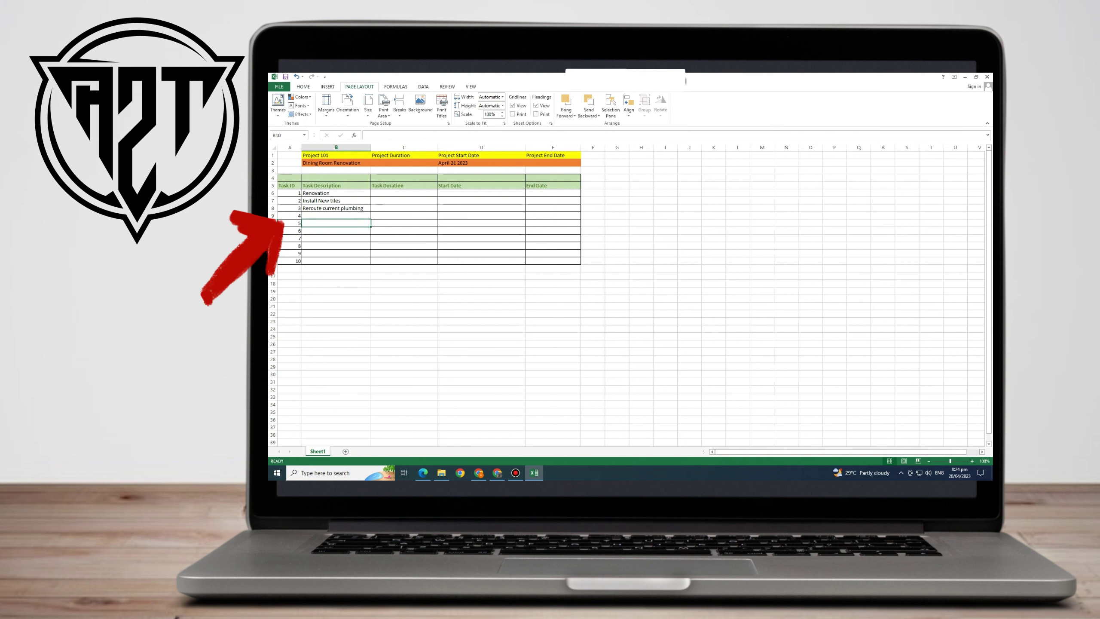
double_click(336, 215)
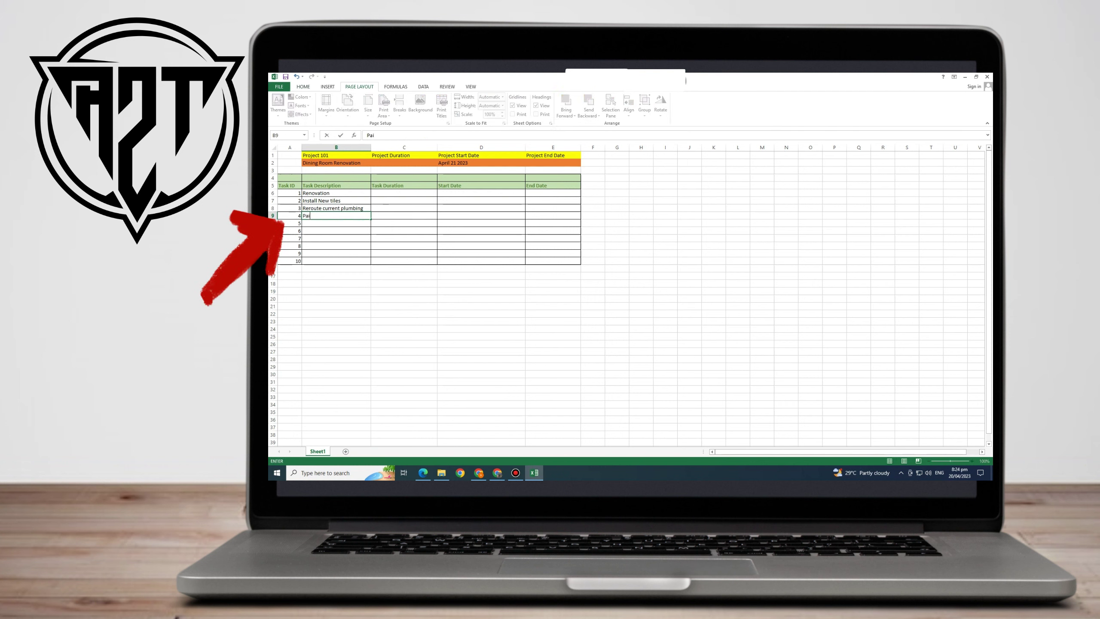
text(and ceiling)
key(Return)
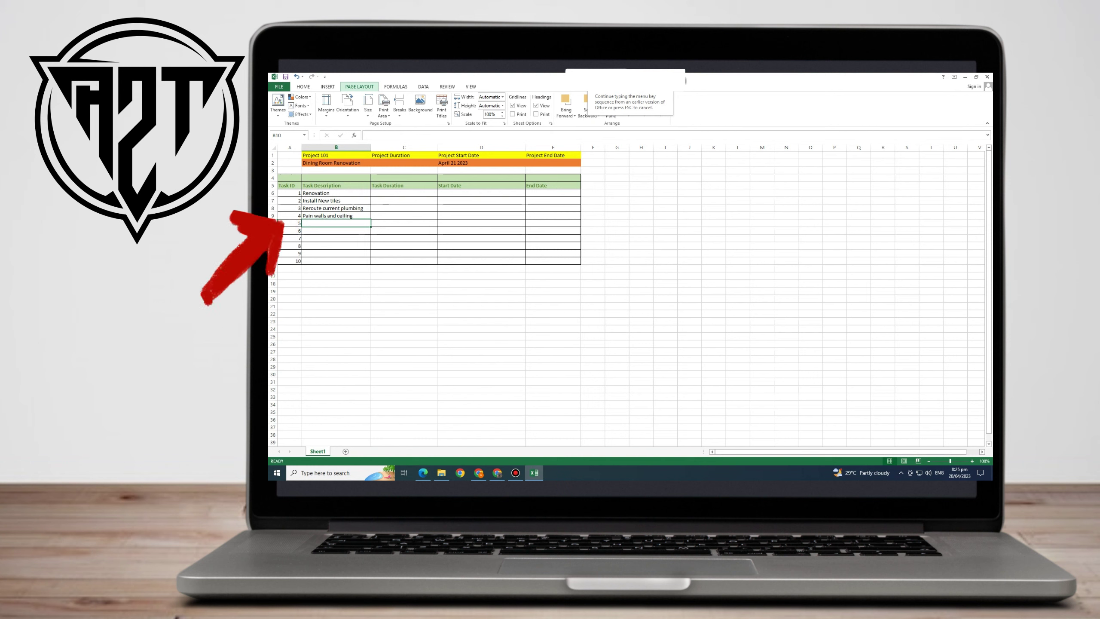
Enter "Install Baseboards" as the fifth task description in cell B10.
click(336, 246)
click(335, 223)
text(I)
text(nstal;l)
text(l BA)
text(seboards)
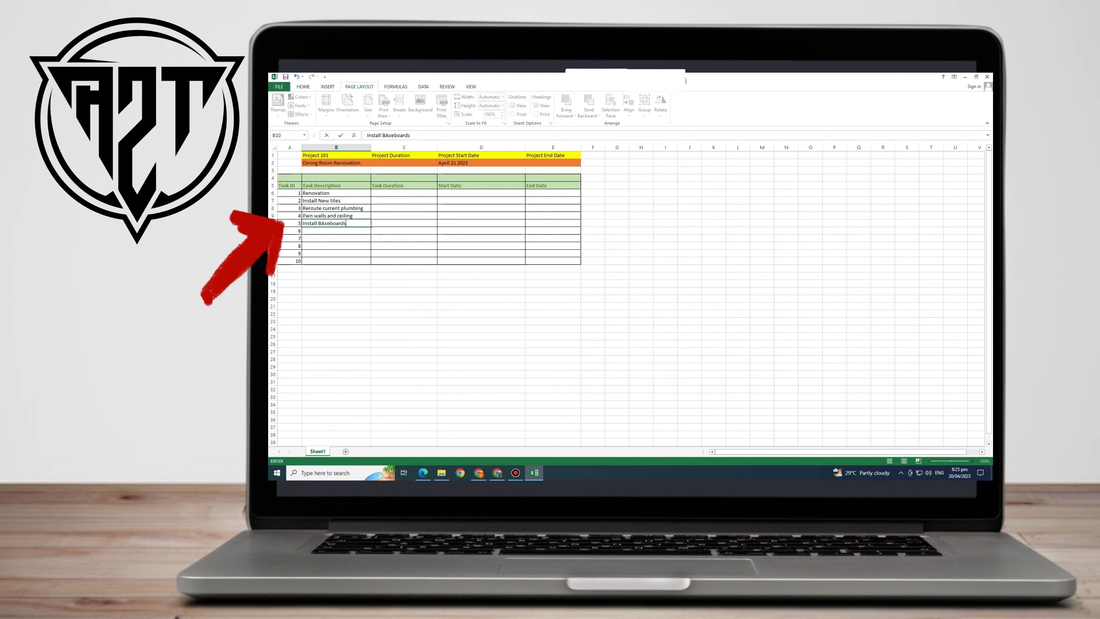
key(Return)
key(alt)
key(i)
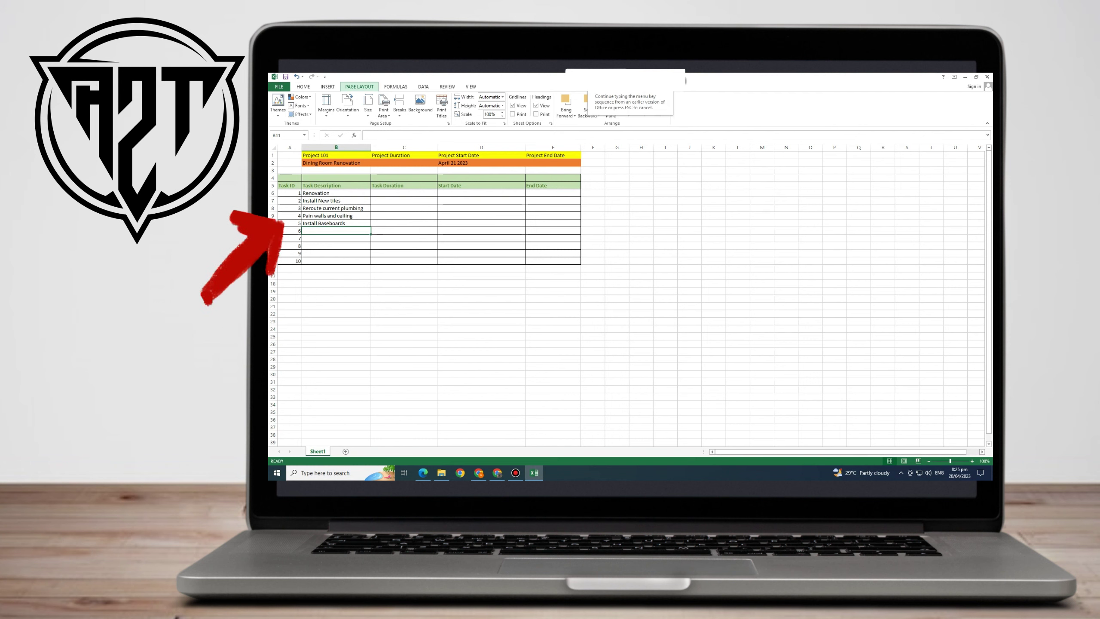
key(Escape)
key(BackSpace)
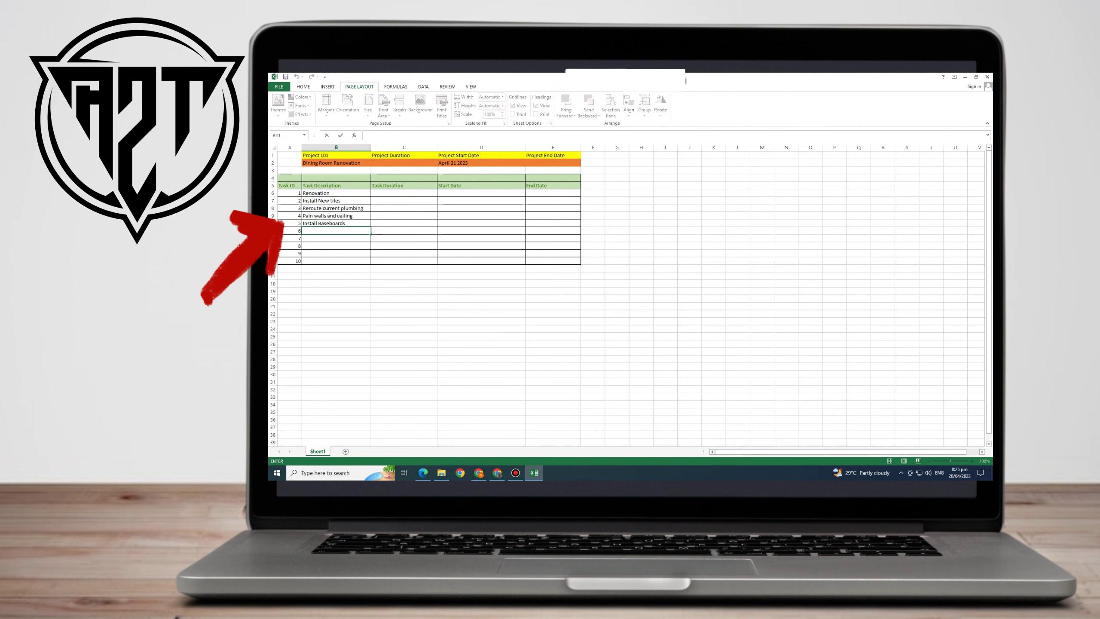
key(alt)
key(o)
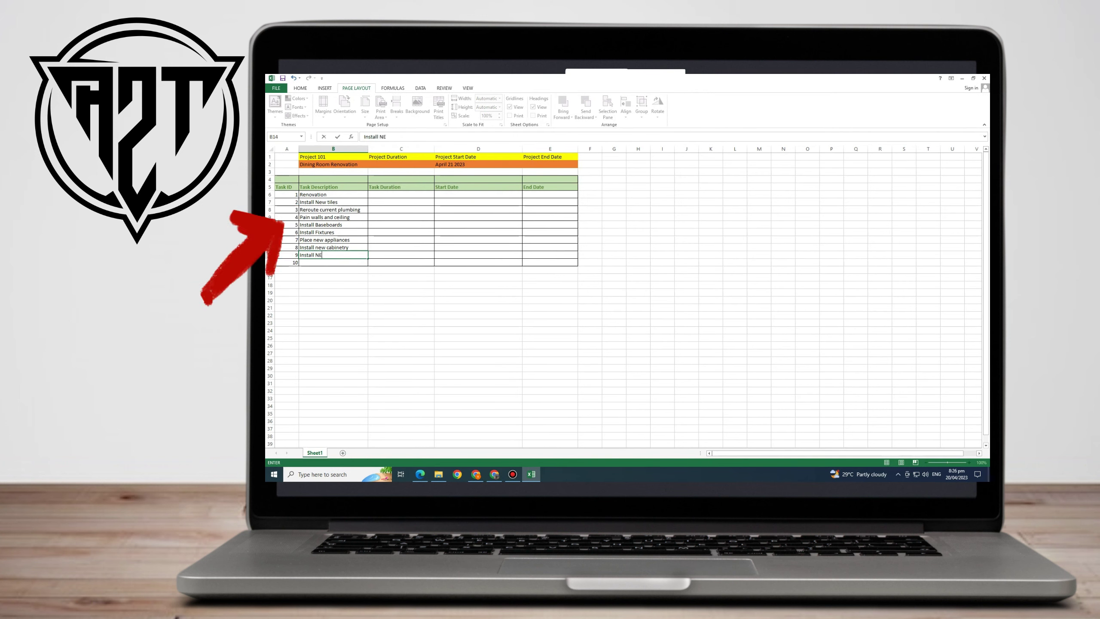
Enter "Install New Lighting" as the ninth task description in cell B14.
text(ightiung)
key(BackSpace)
key(BackSpace)
key(BackSpace)
text(ng)
key(alt)
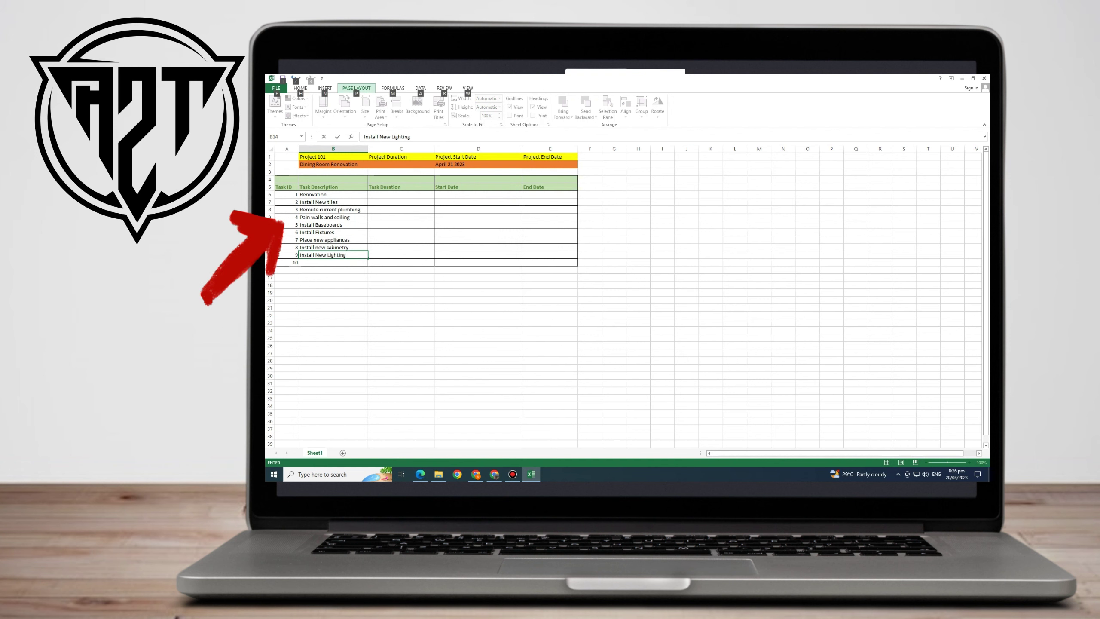
key(alt)
key(Return)
Enter "Final Delivery with customer" as the tenth task description in cell B15.
text(Final Delive)
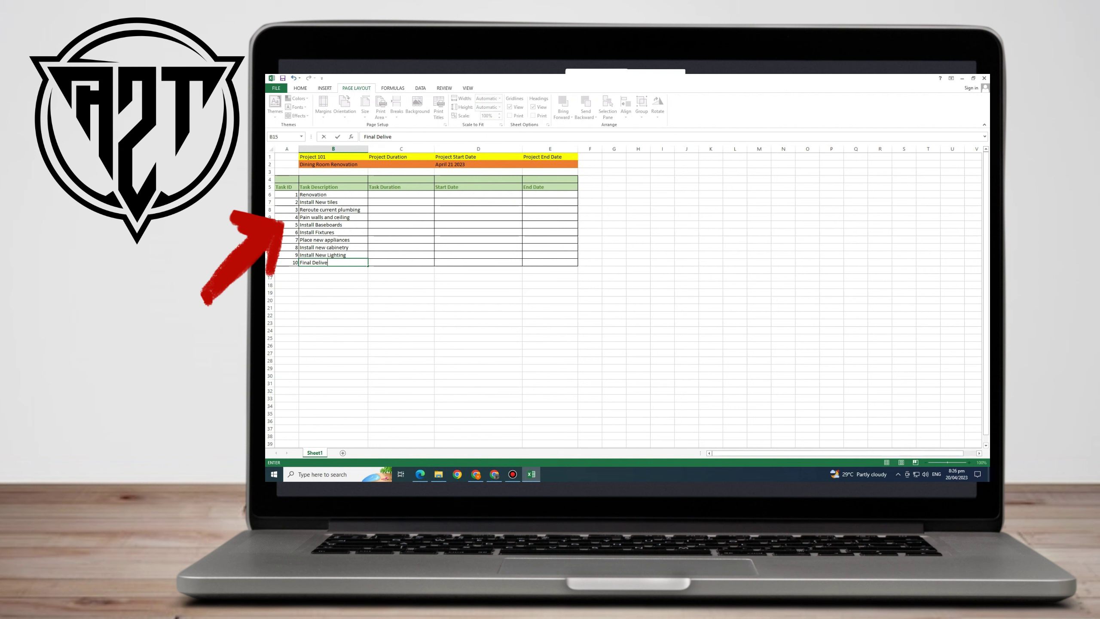
text(ry with customer)
key(alt)
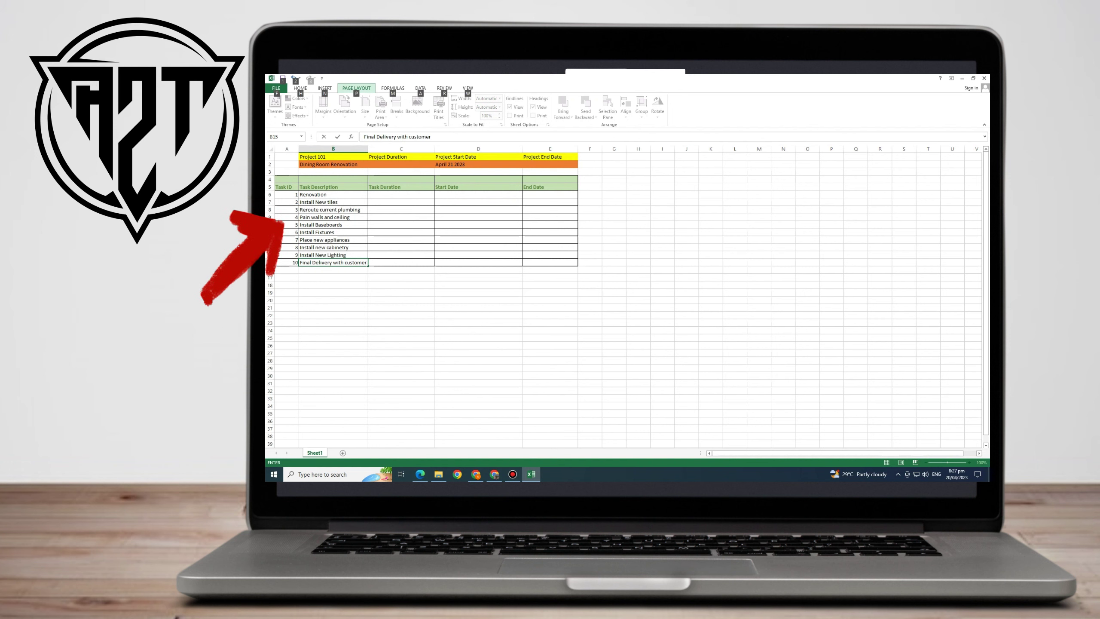
Enter the task durations 4, 2, 2 and 2 for the first four tasks in cells C6 to C9.
click(400, 194)
text(4)
key(Return)
text(2)
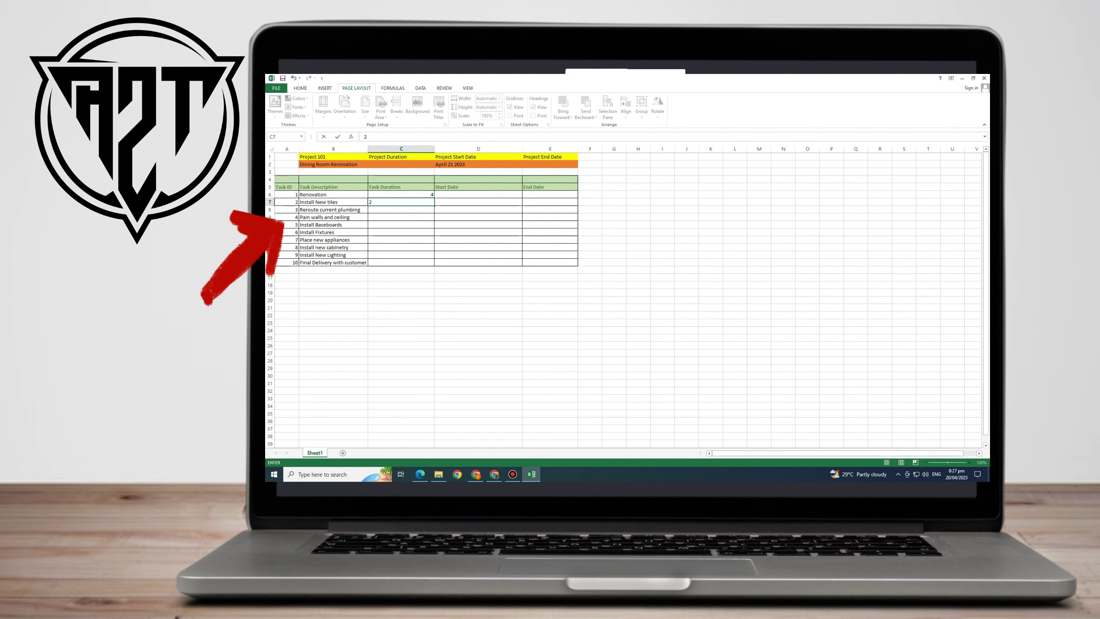
key(Return)
text(2)
key(Return)
text(2)
key(Return)
Enter the durations 1, 1, 1 and 3 for tasks 5 to 8 in cells C10 to C13.
text(1)
key(Return)
text(1)
key(Return)
text(1)
key(Return)
text(3)
key(Return)
Enter a duration of 1 for each of the last two tasks in cells C14 and C15.
text(2)
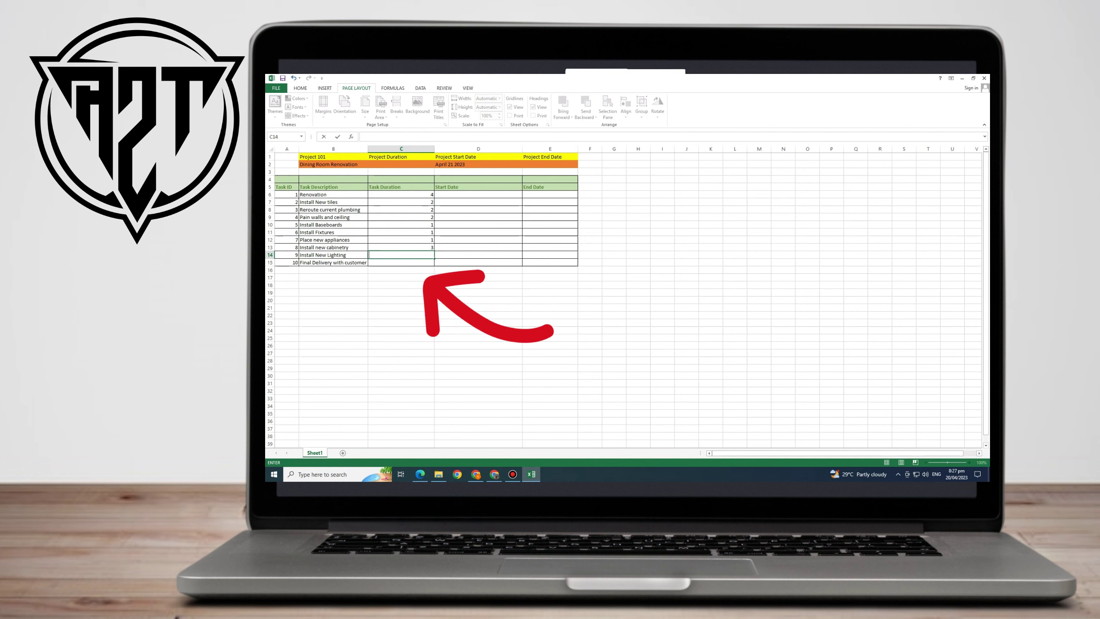
key(BackSpace)
text(1)
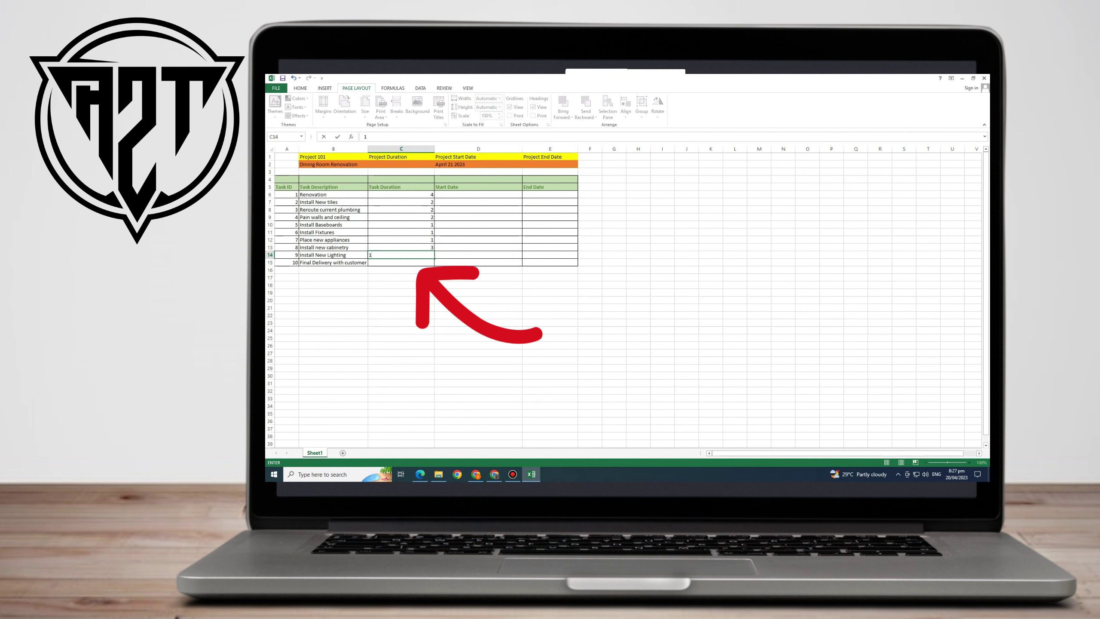
key(Return)
text(1)
Enter "April 21 2023" as the first task's start date in cell D6.
click(478, 194)
key(alt)
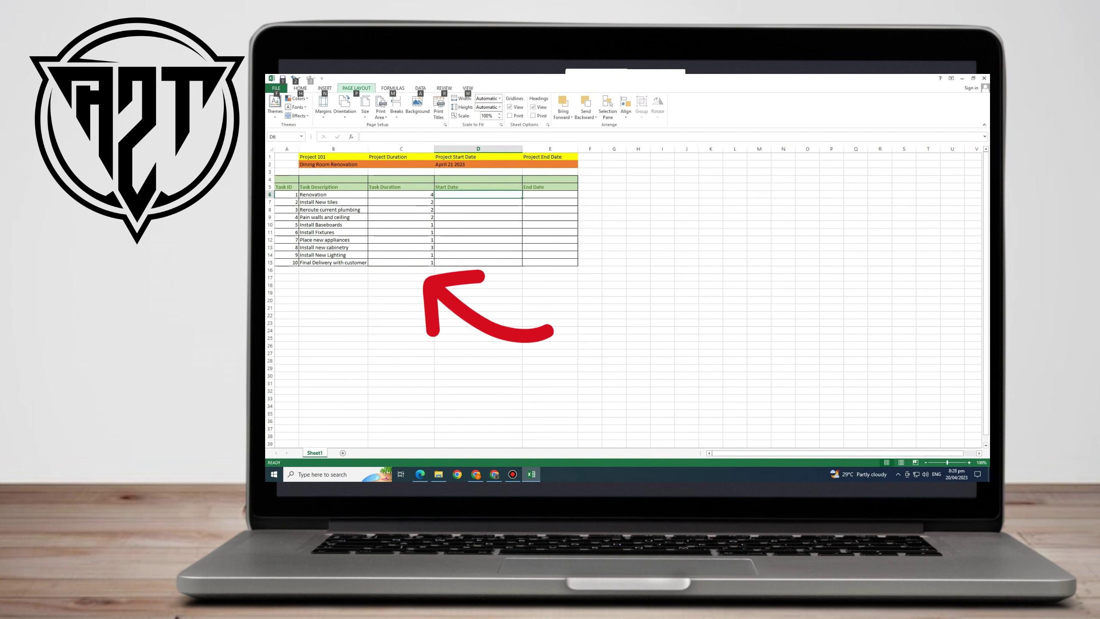
key(a)
key(alt)
text(A)
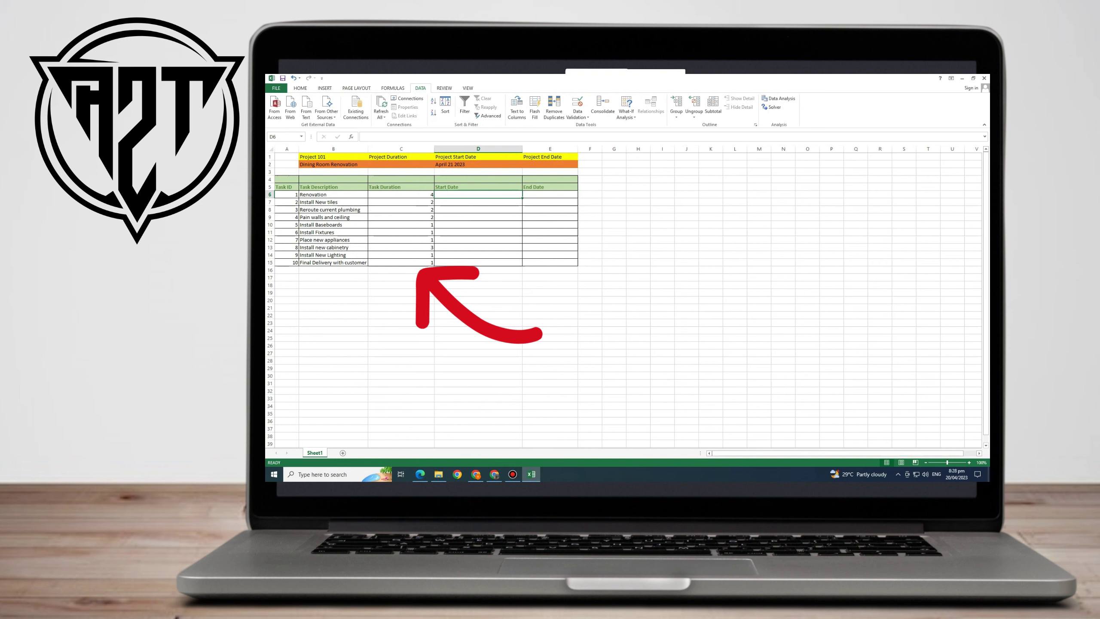
text(pri)
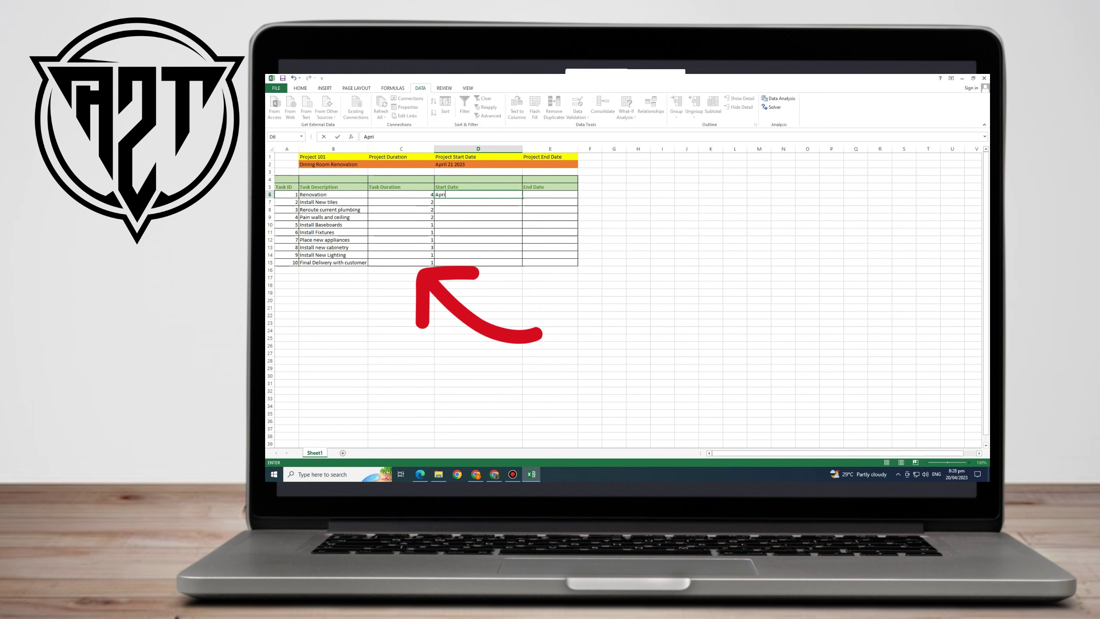
text(l 21 2023)
key(Tab)
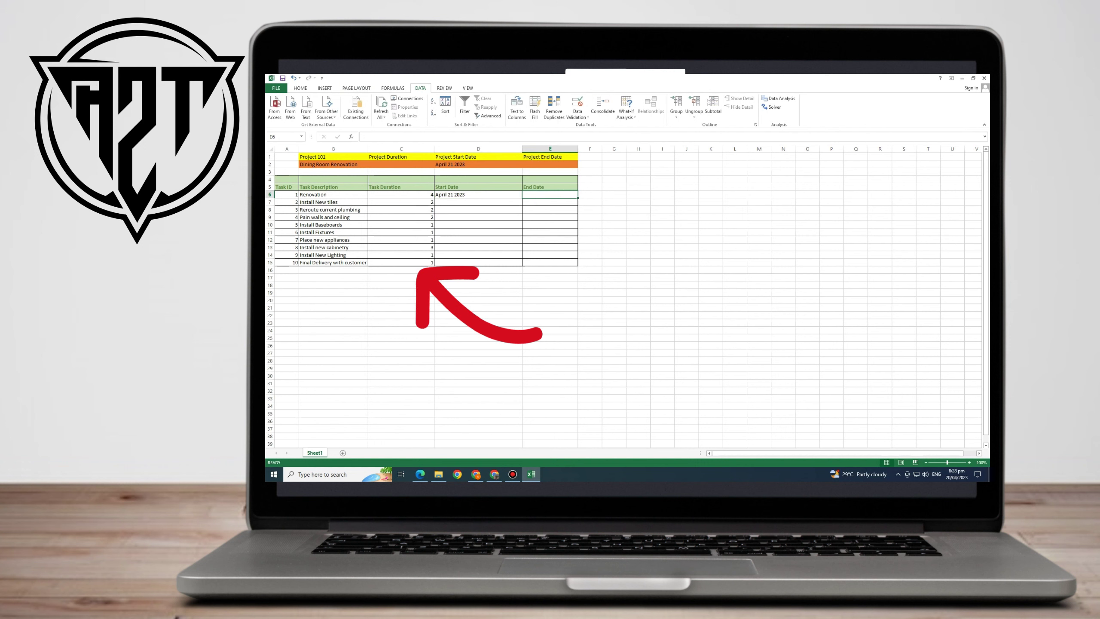
Try to calculate the first task's end date in cell E6 with the formula =D6+C6.
key(F2)
key(alt)
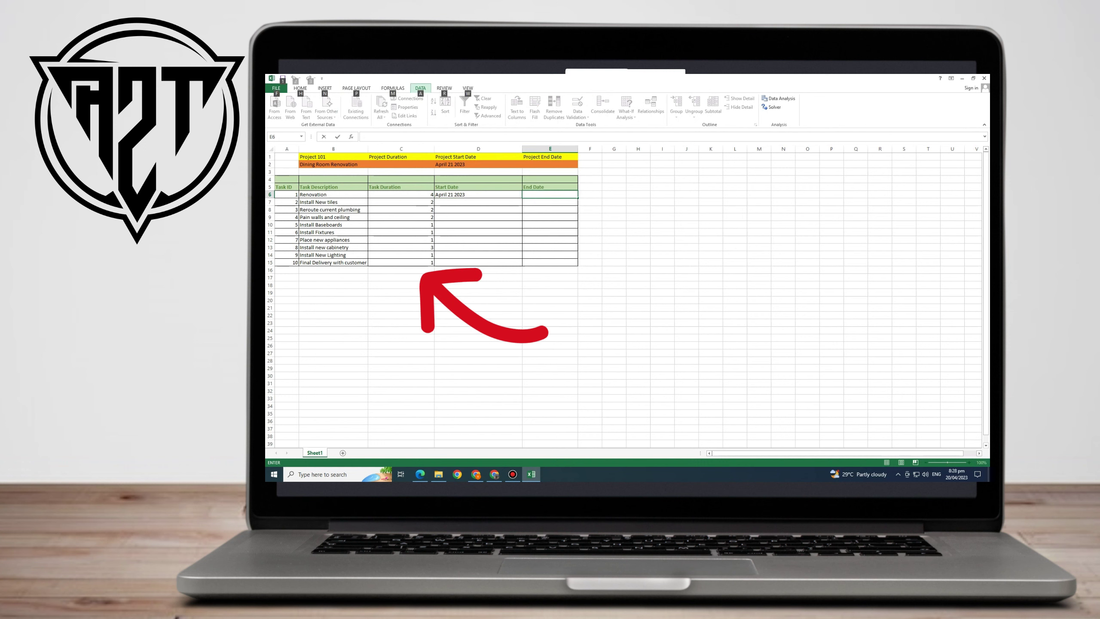
key(alt)
key(F2)
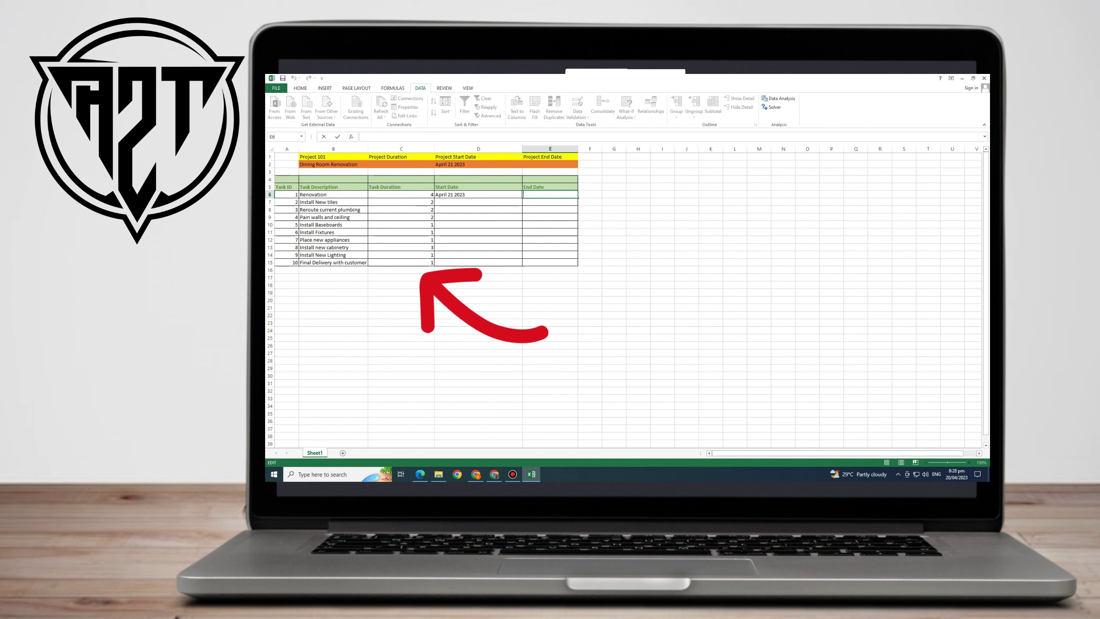
text(=D)
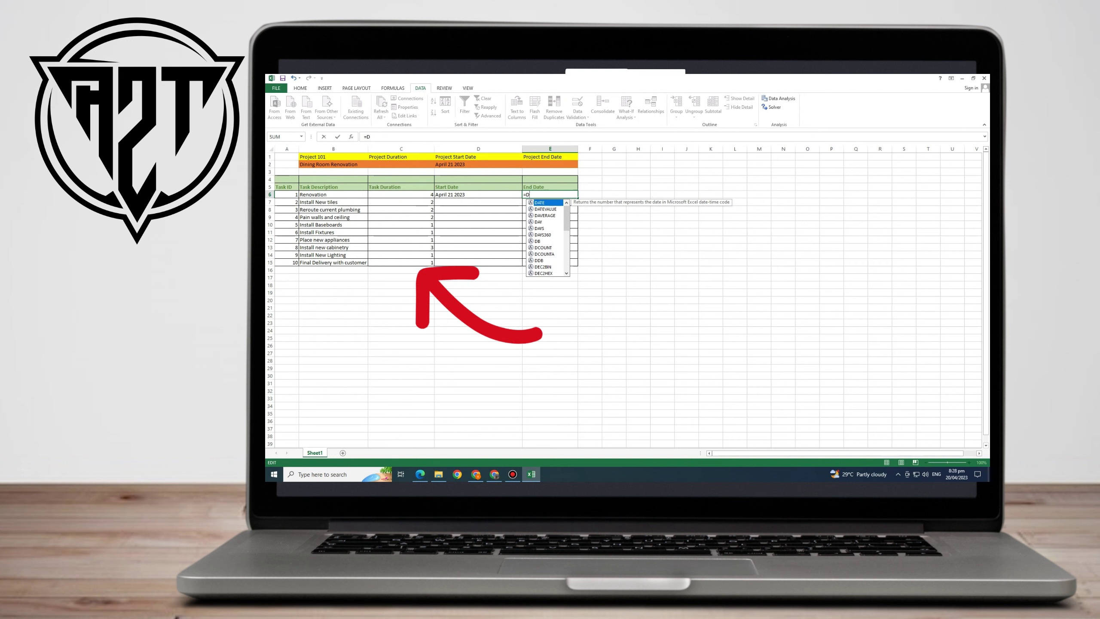
text(6)
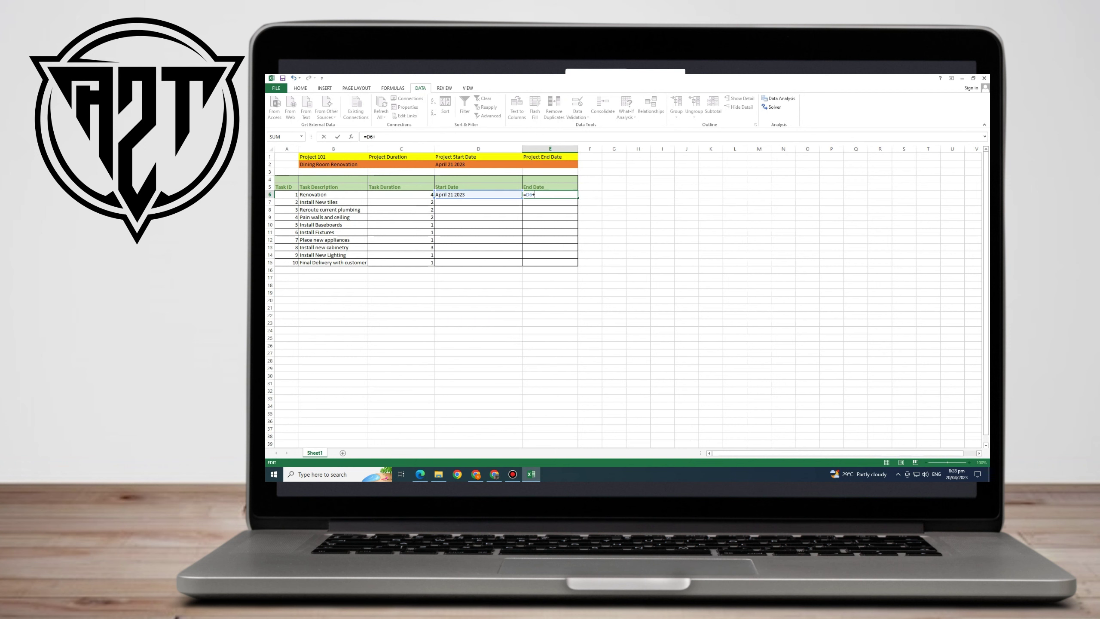
text(+c)
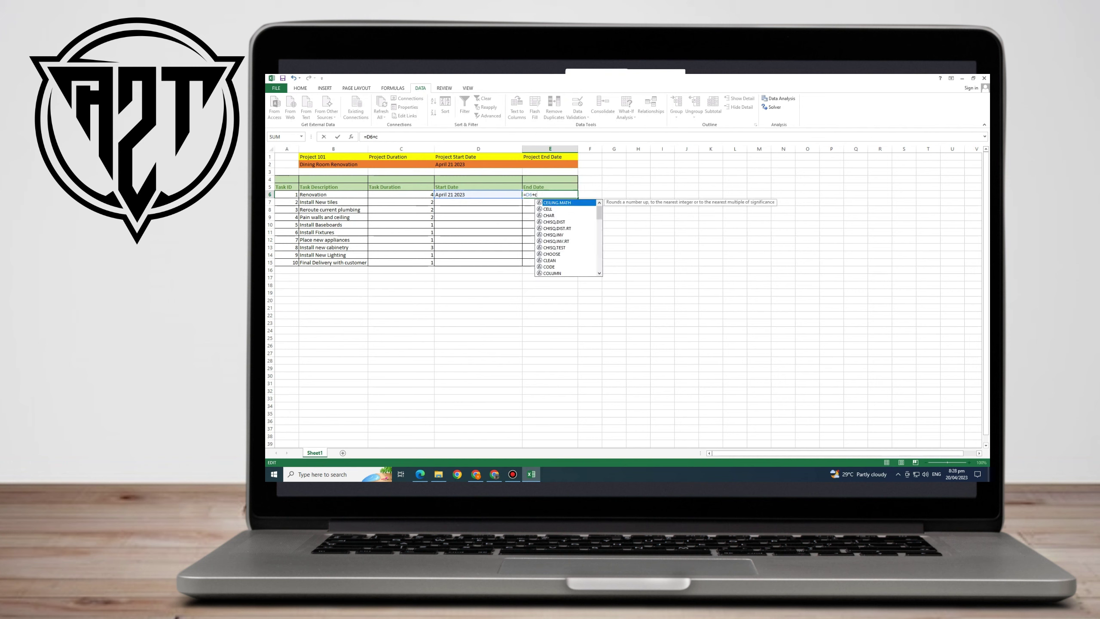
key(BackSpace)
text(C6)
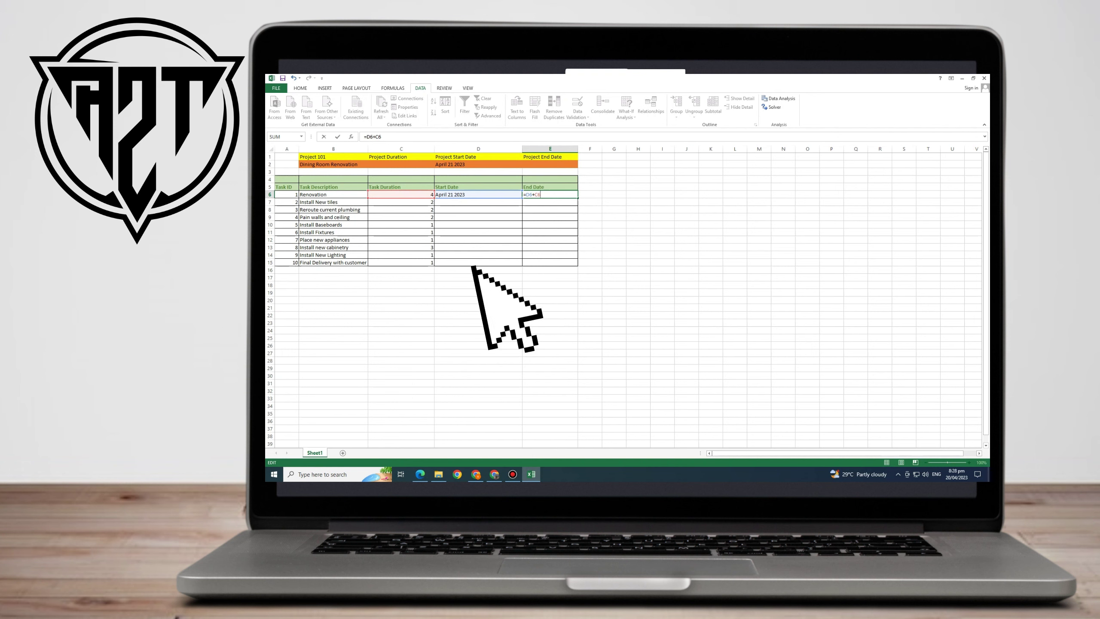
key(alt)
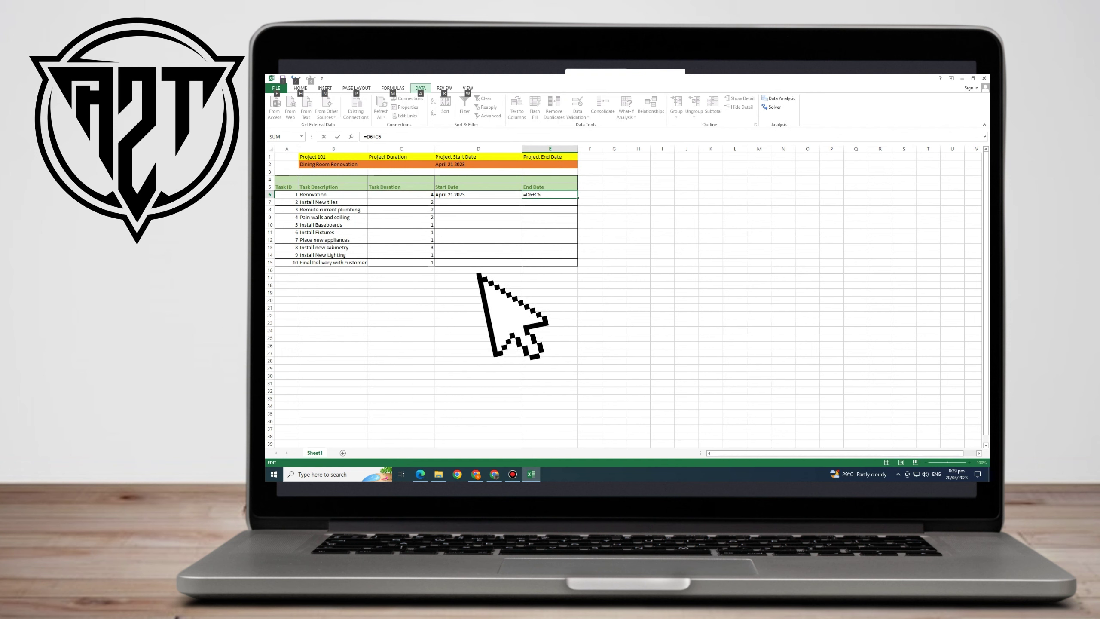
key(Escape)
key(Return)
Try changing the second reference of the end date formula in cell E6 to C4.
key(Up)
key(F2)
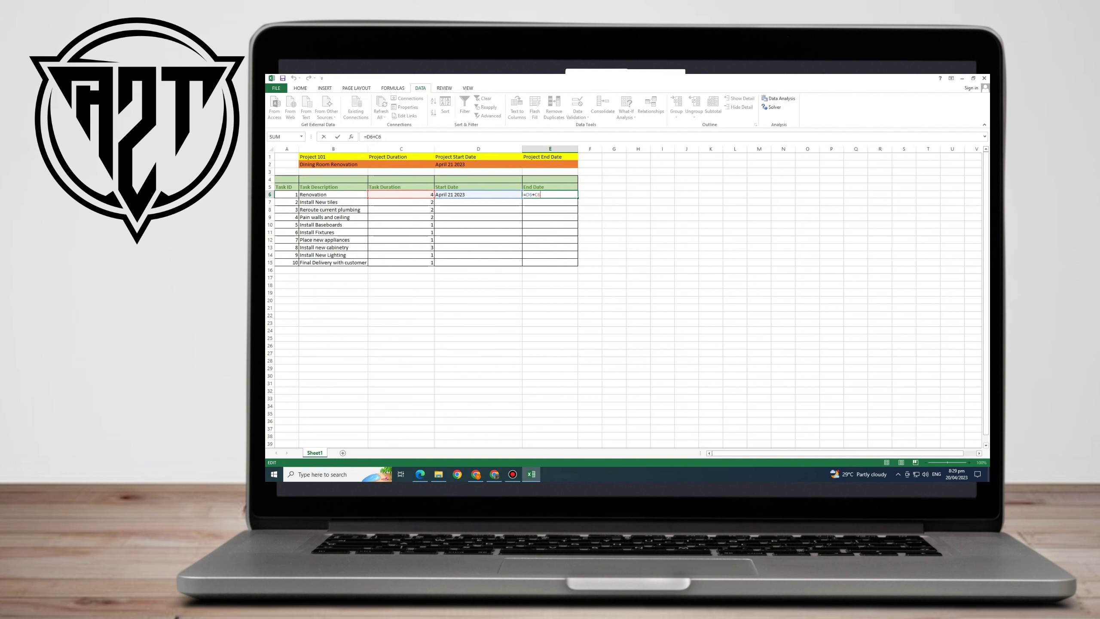
key(BackSpace)
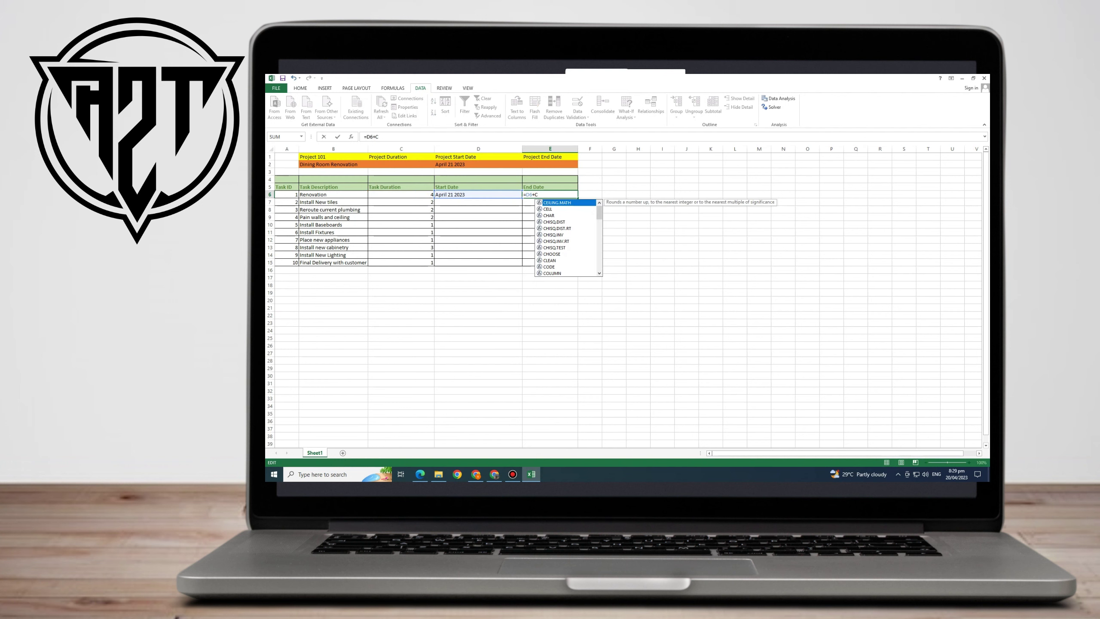
text(4)
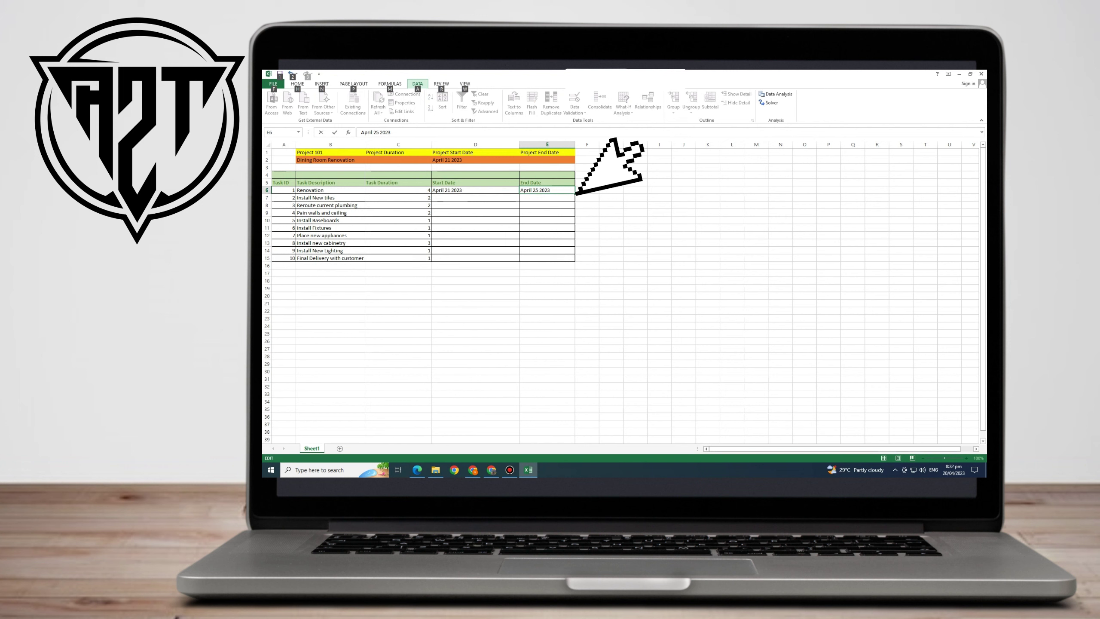
Enter "April 26 2023" as the second task's start date in cell D7.
click(474, 198)
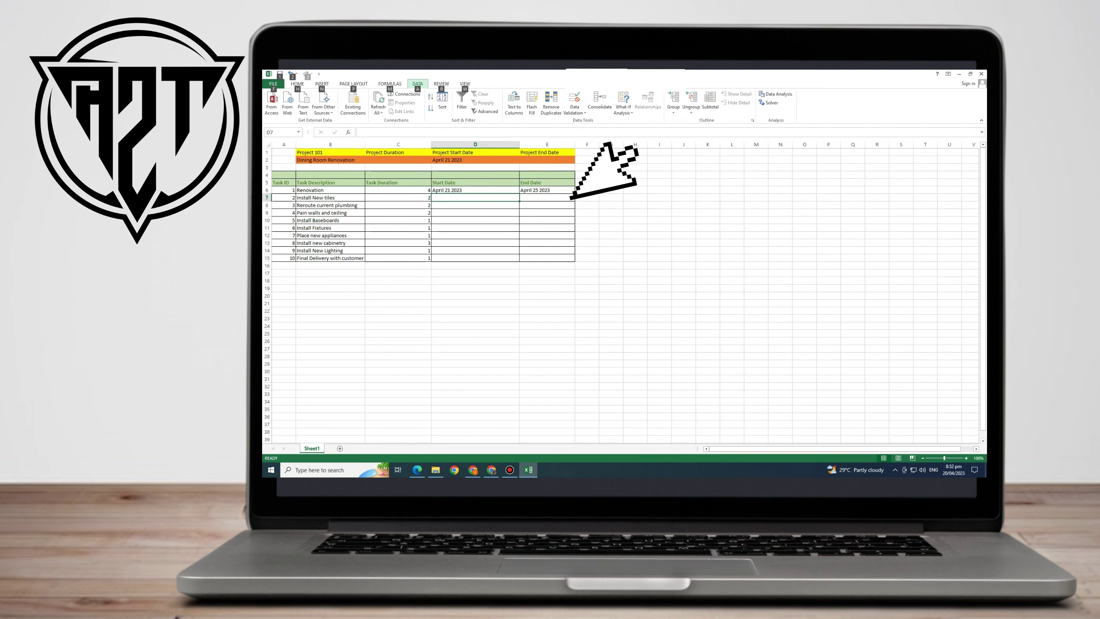
key(a)
key(r)
key(a)
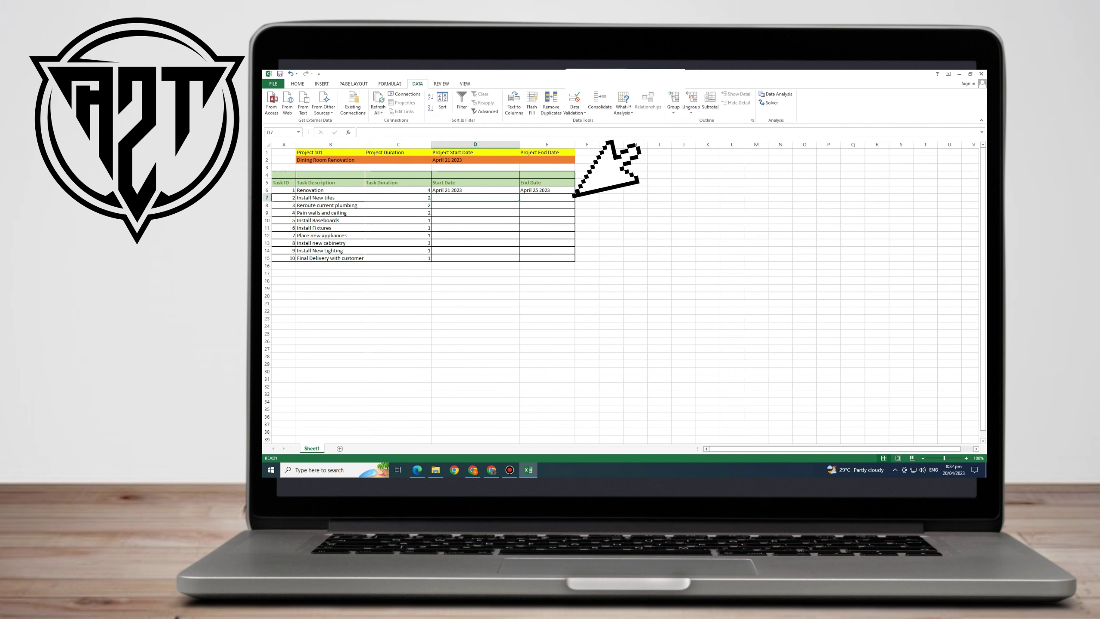
text(April 26 2023)
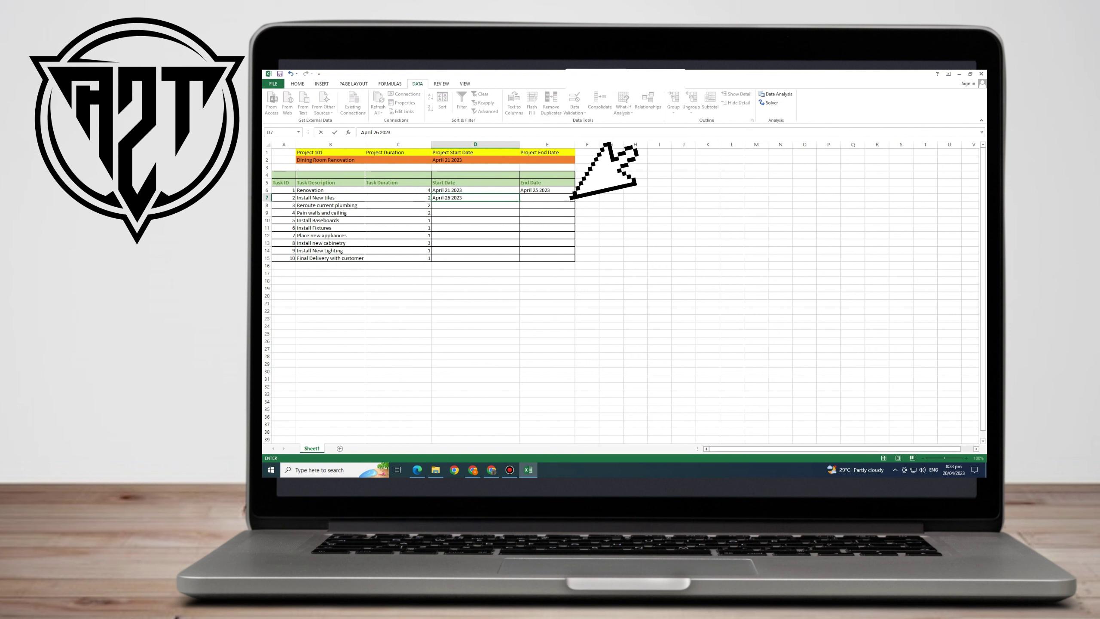
key(Return)
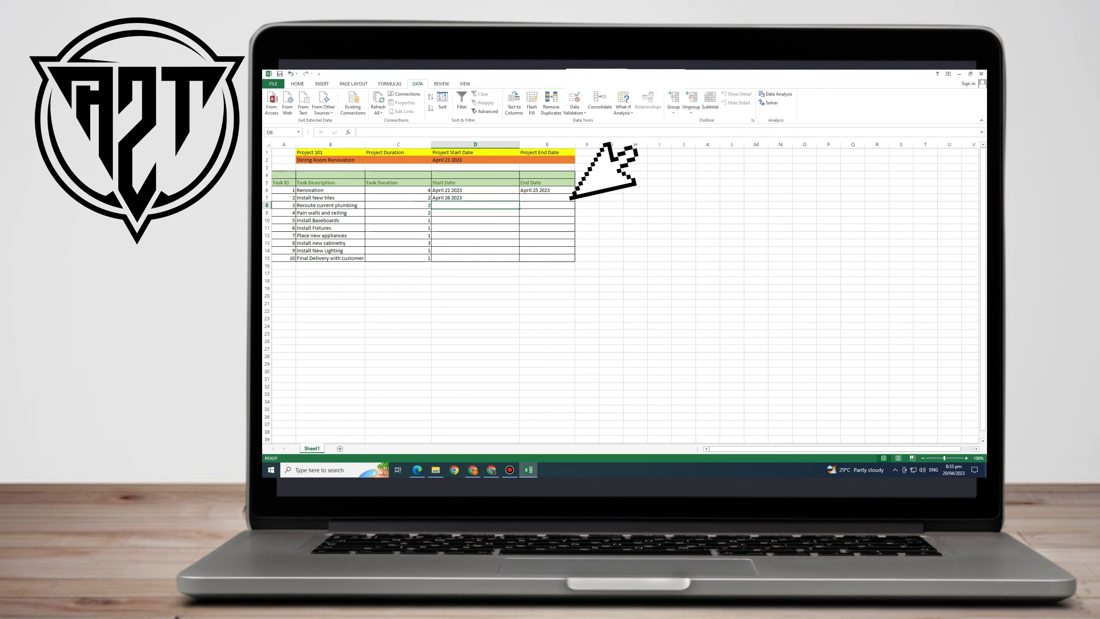
Enter the start dates "April 29 2023" and "May 1 2023" for tasks 3 and 4 in cells D8 and D9.
text(April)
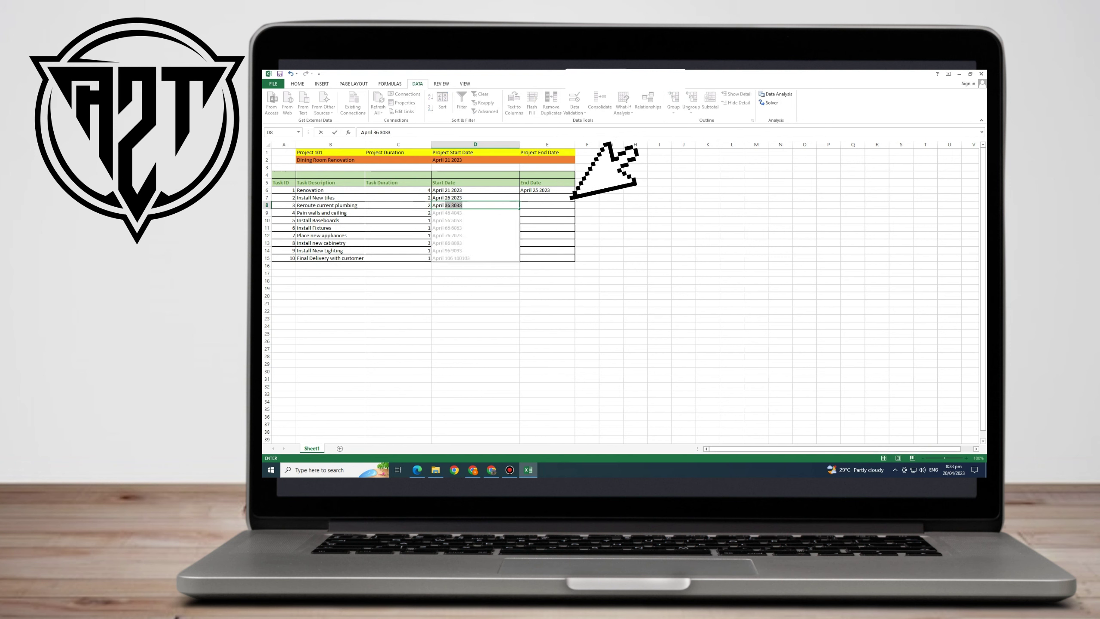
text( 29 2023)
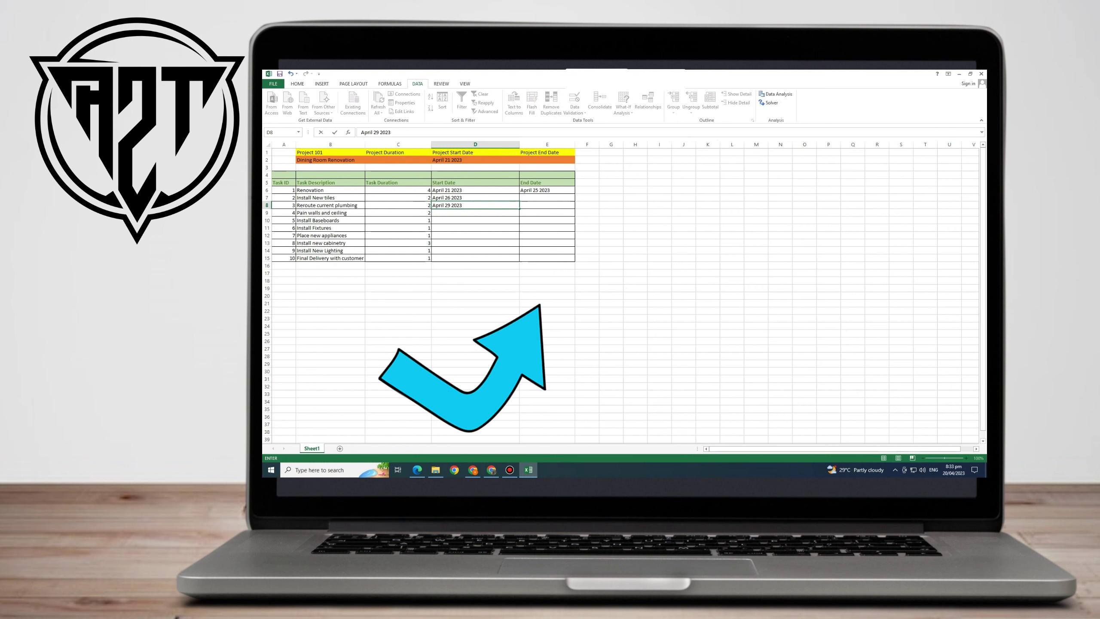
key(Return)
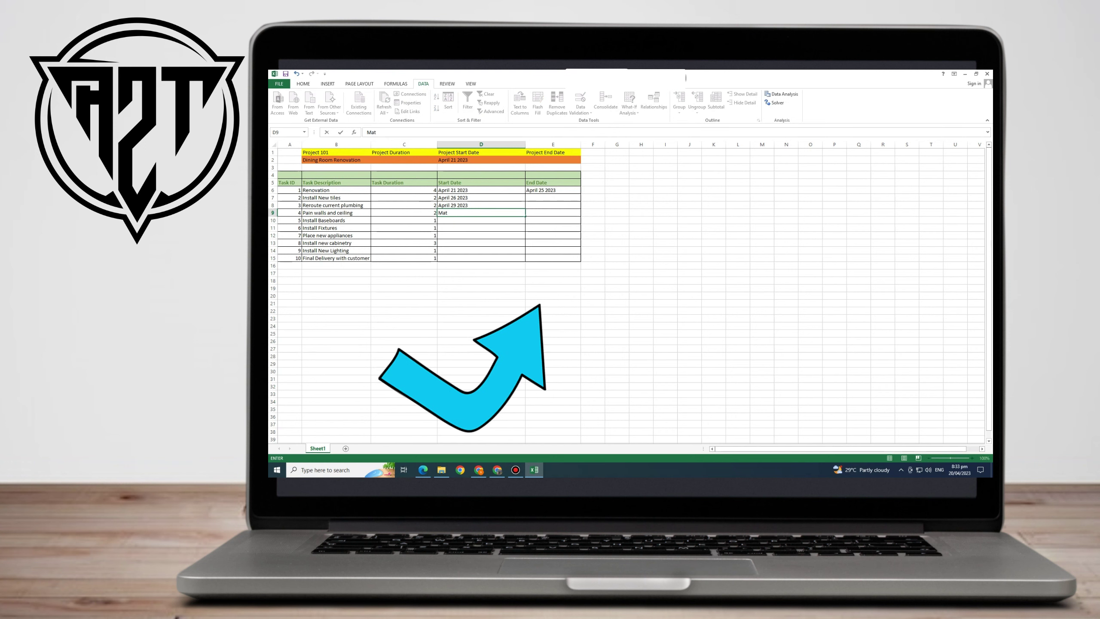
text(May 1 202)
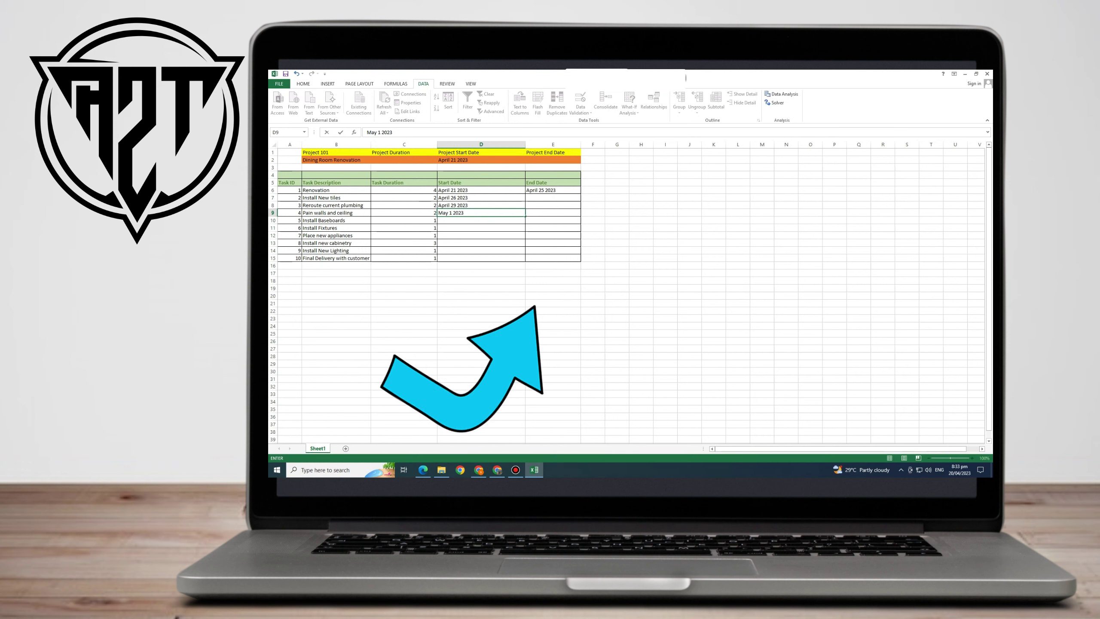
text(3)
key(Return)
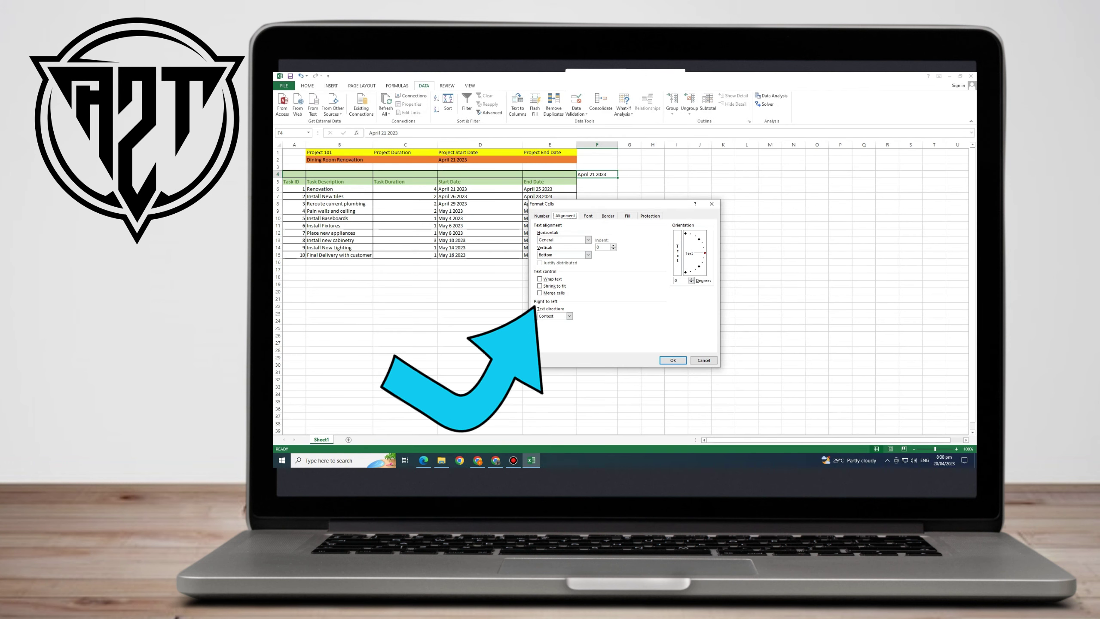
Try rotating the date in cell F4 to read vertically downward, and undo the rotation.
key(Down)
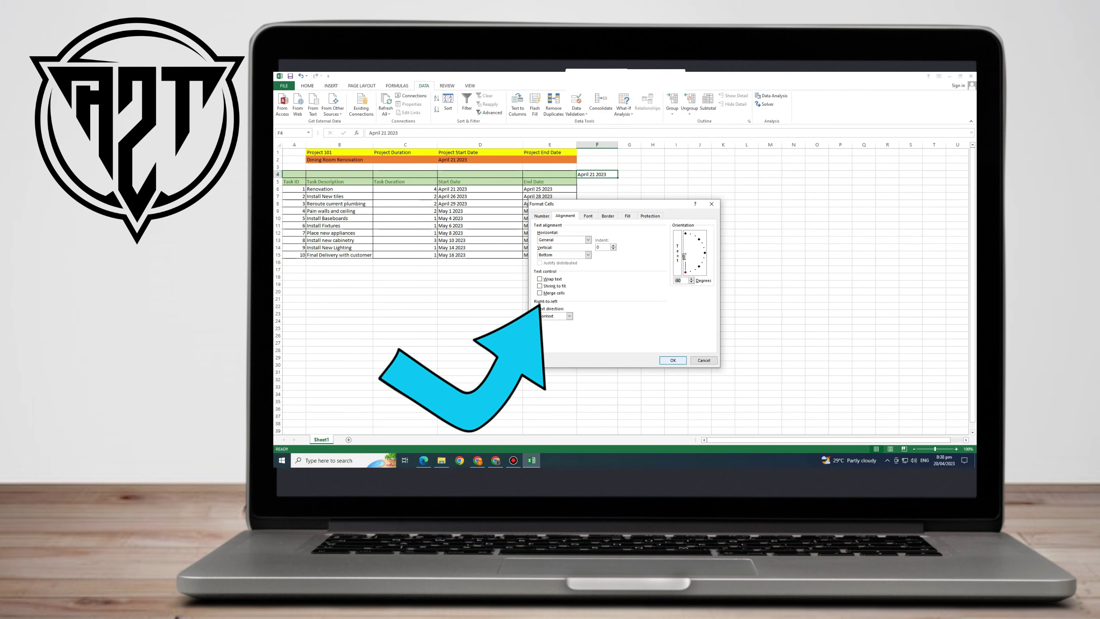
click(671, 360)
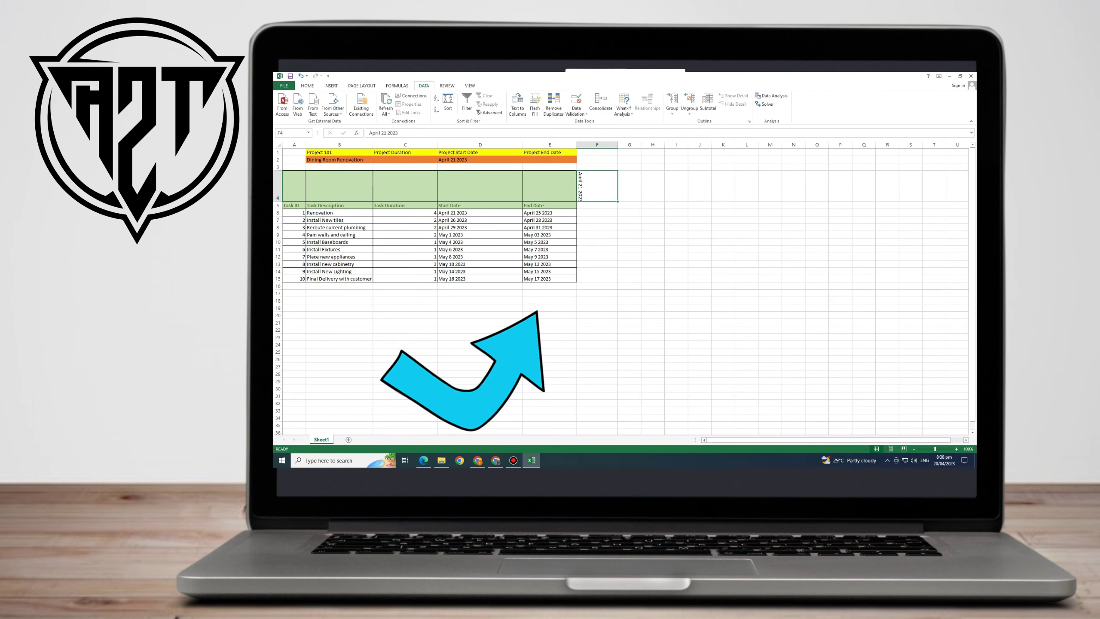
key(ctrl+z)
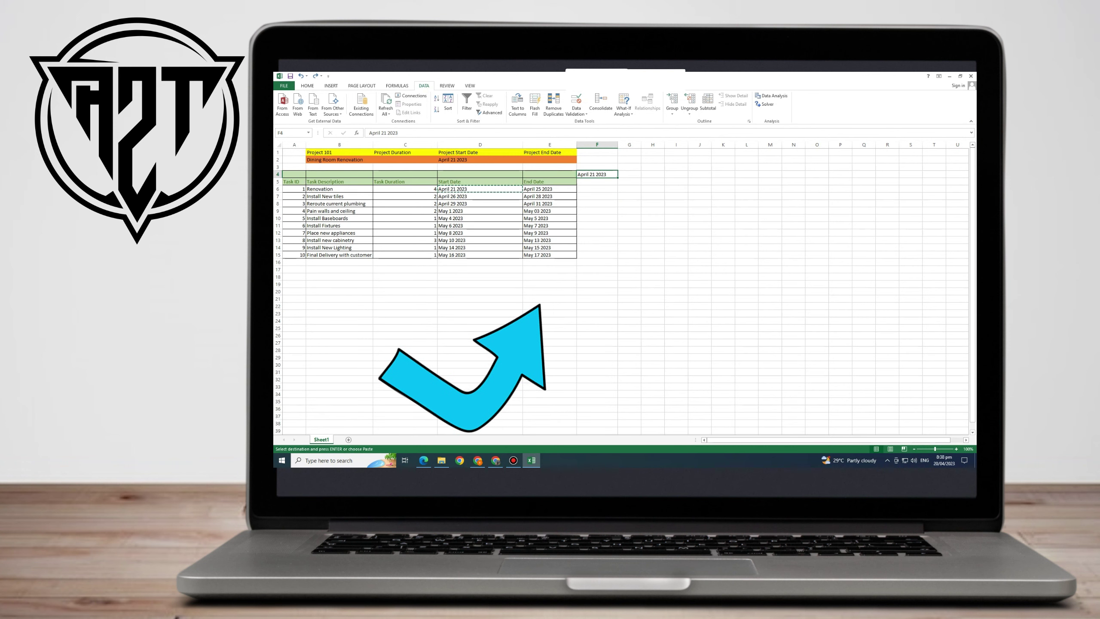
Set the text orientation of the date in cell F4 so it reads vertically upward.
right_click(611, 174)
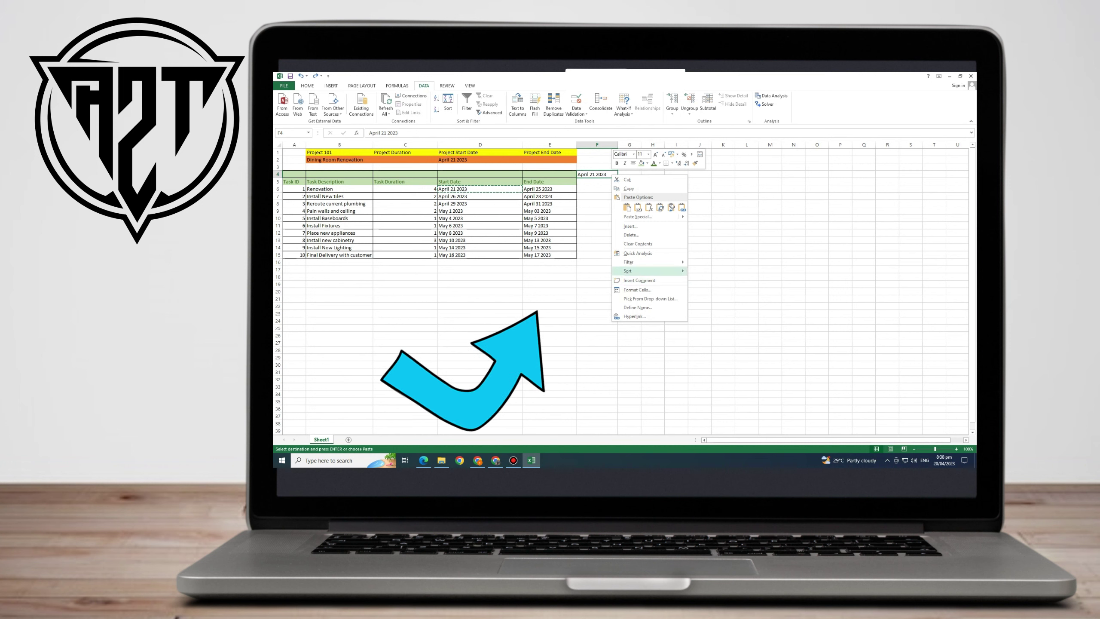
click(637, 290)
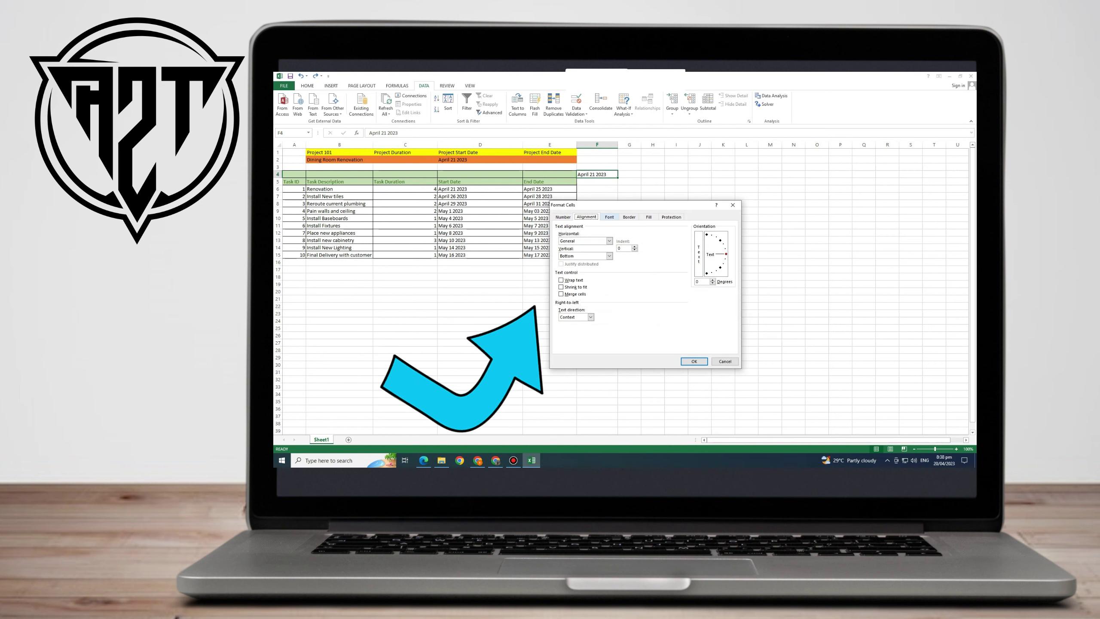
click(706, 234)
click(694, 361)
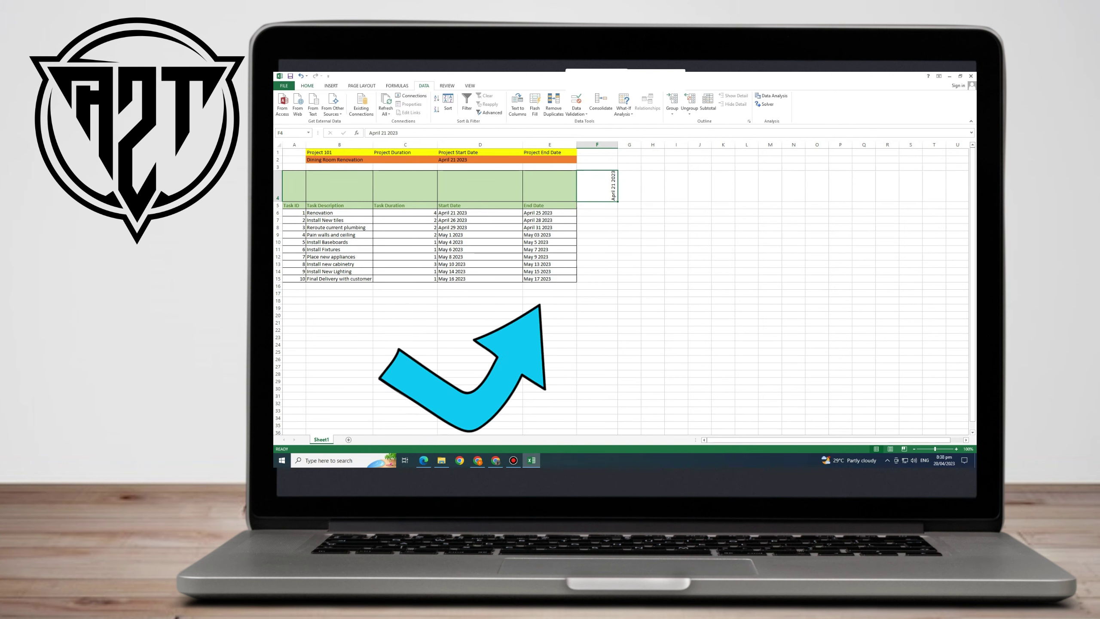
Change the font colour of the rotated date in cell F4 to gold.
click(307, 85)
click(402, 110)
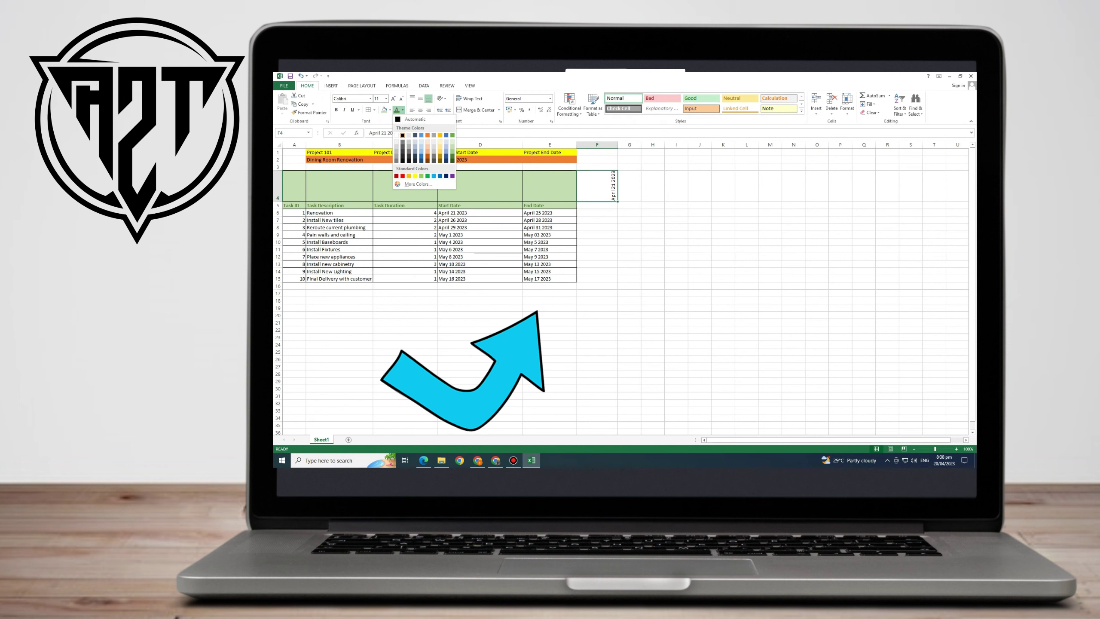
click(429, 134)
click(402, 110)
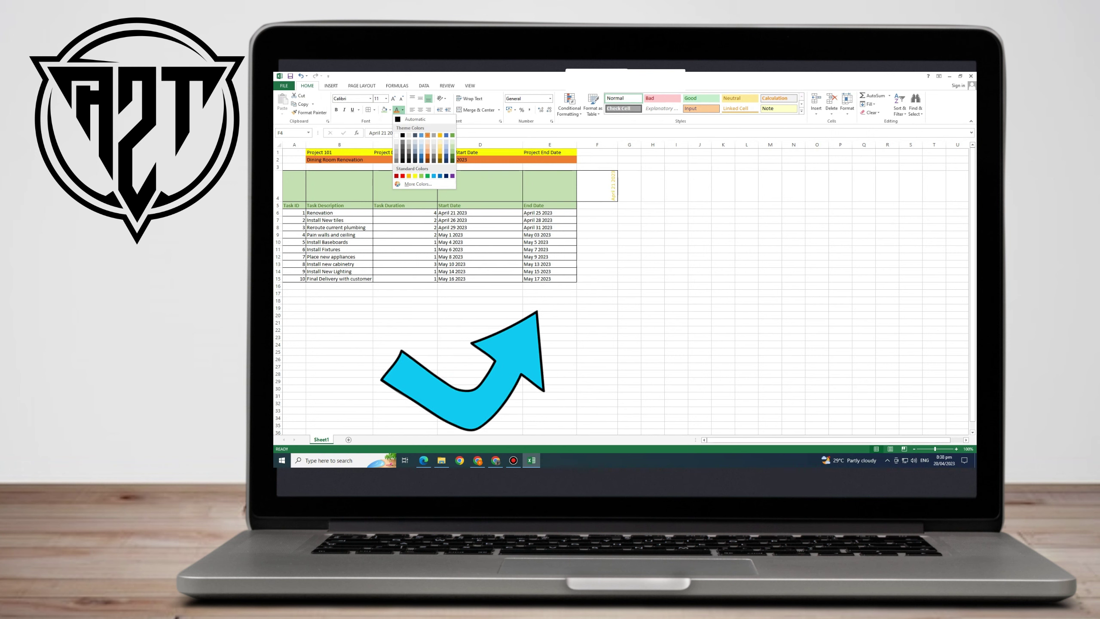
click(440, 136)
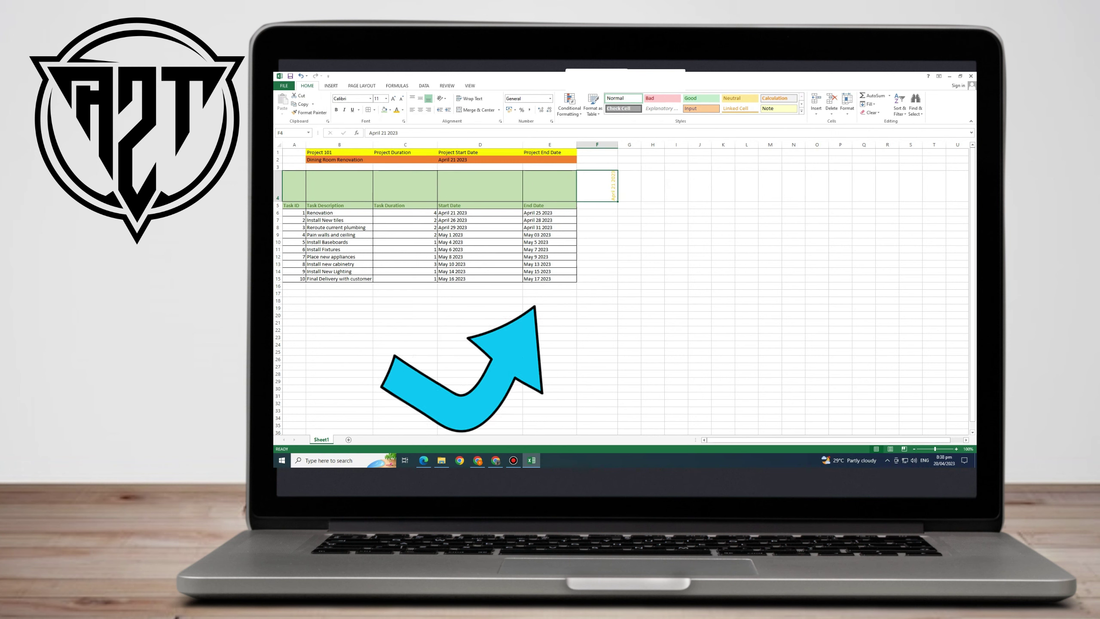
Make the rotated date text in cell F4 bold.
double_click(597, 191)
drag(607, 198, 578, 198)
key(ctrl+b)
click(629, 186)
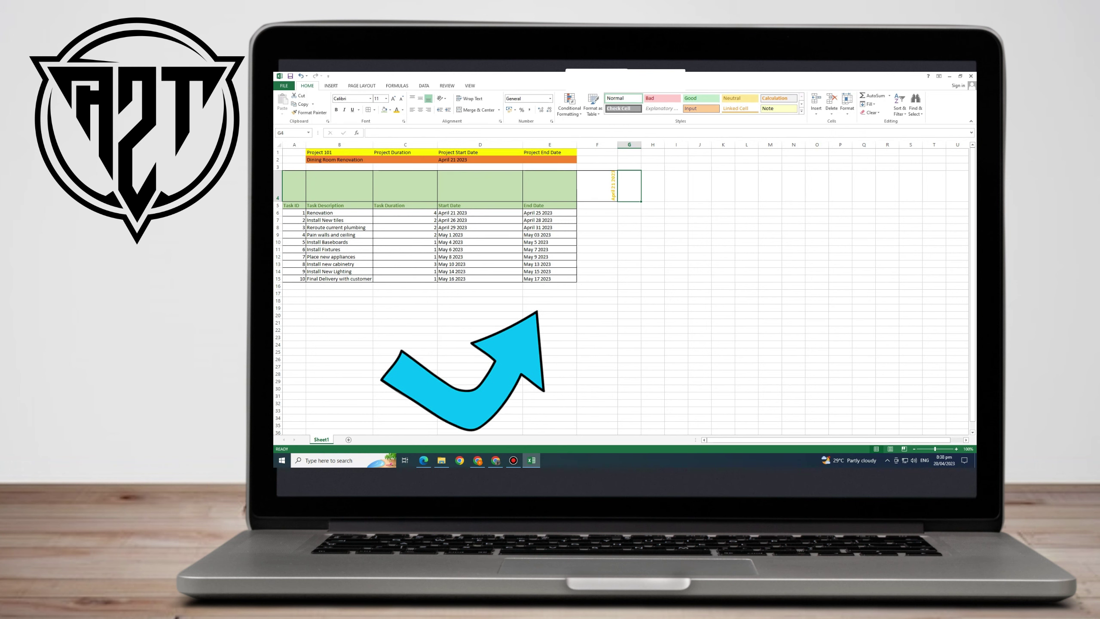
Fill cell F4 with orange and change its date's font colour to Blue-Gray, Text 2, Darker 50%.
click(597, 185)
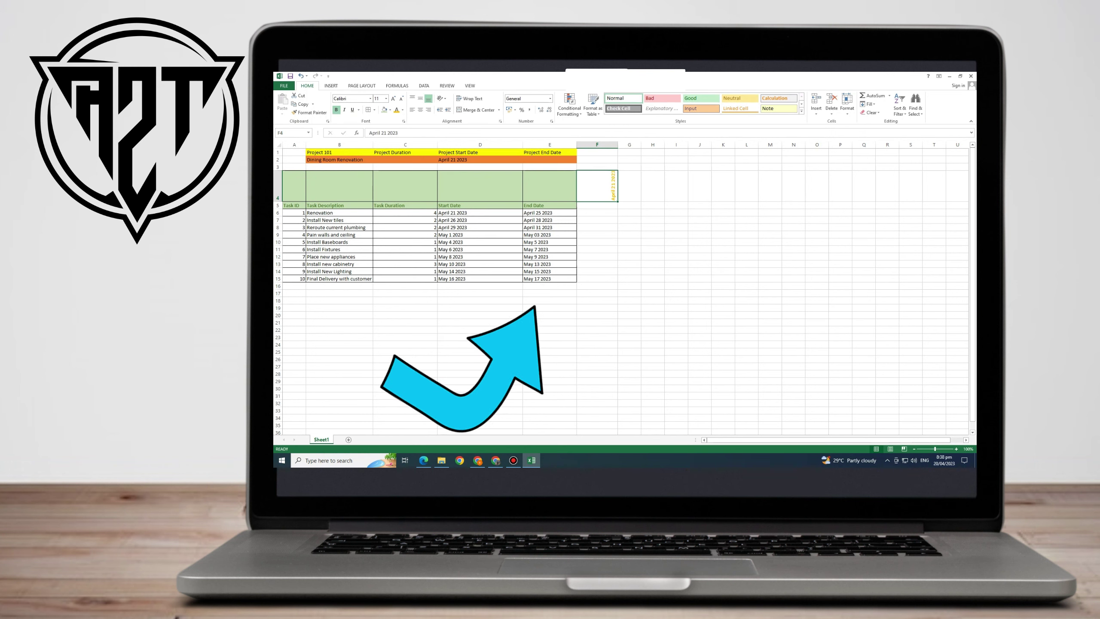
click(390, 110)
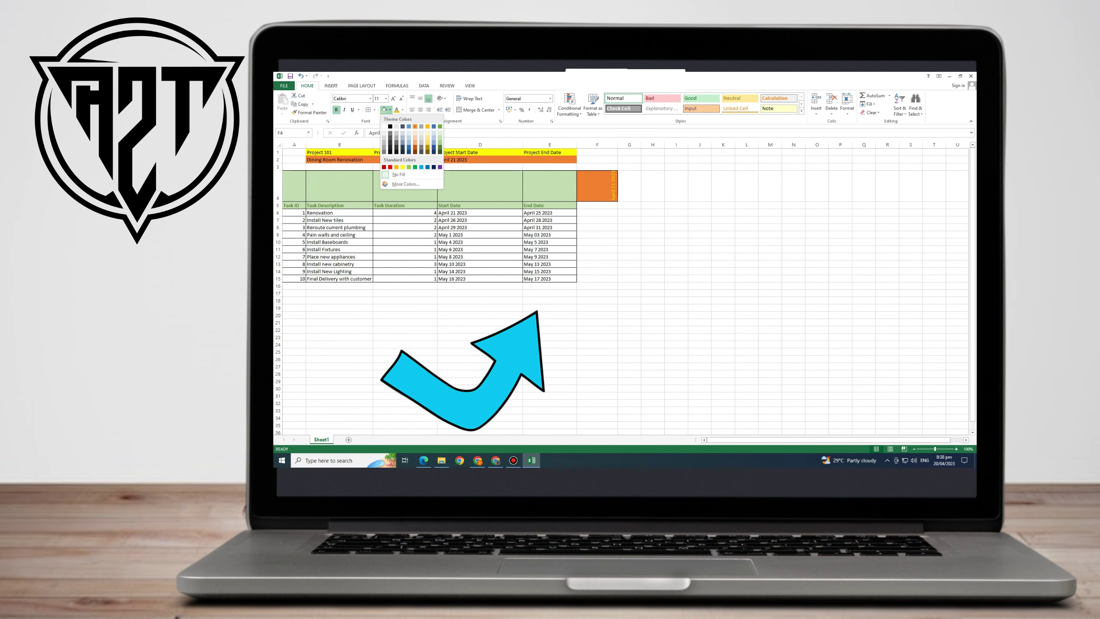
click(415, 126)
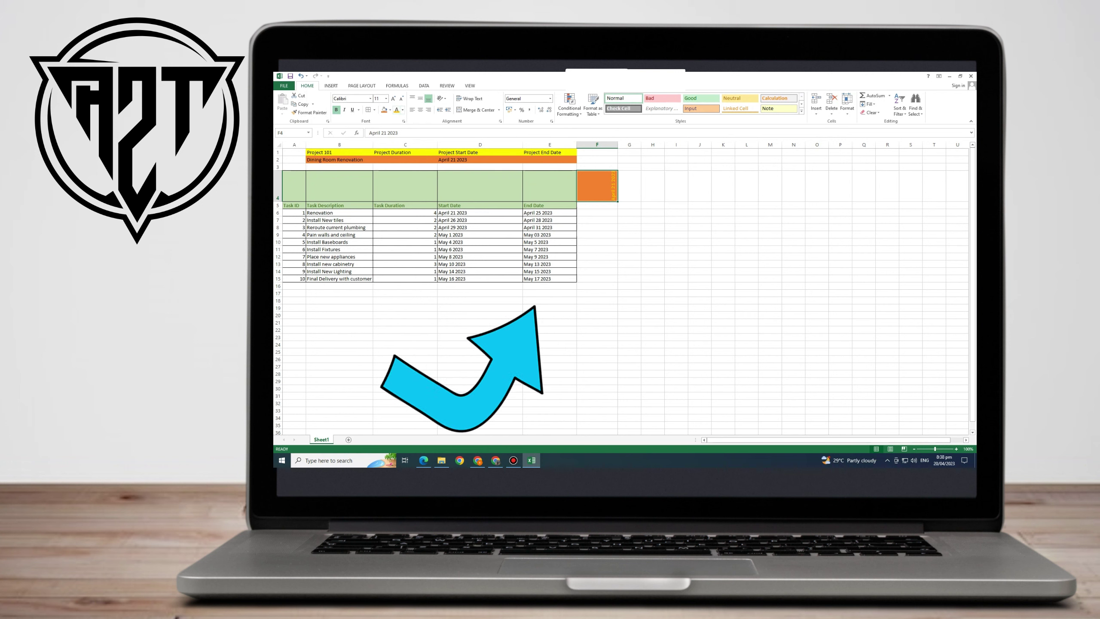
click(402, 109)
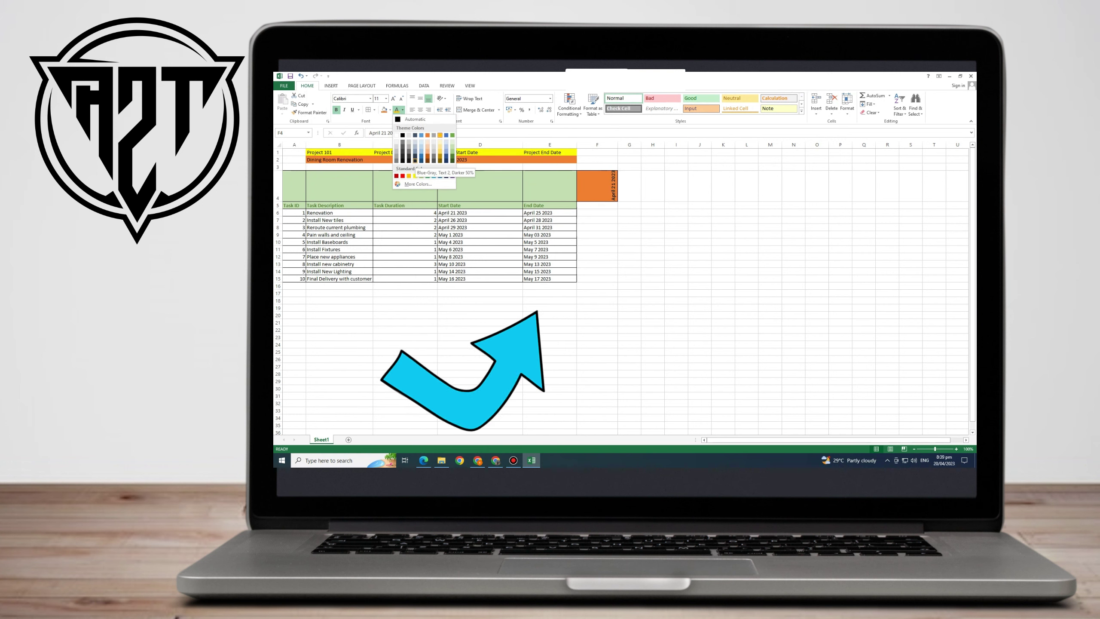
click(415, 160)
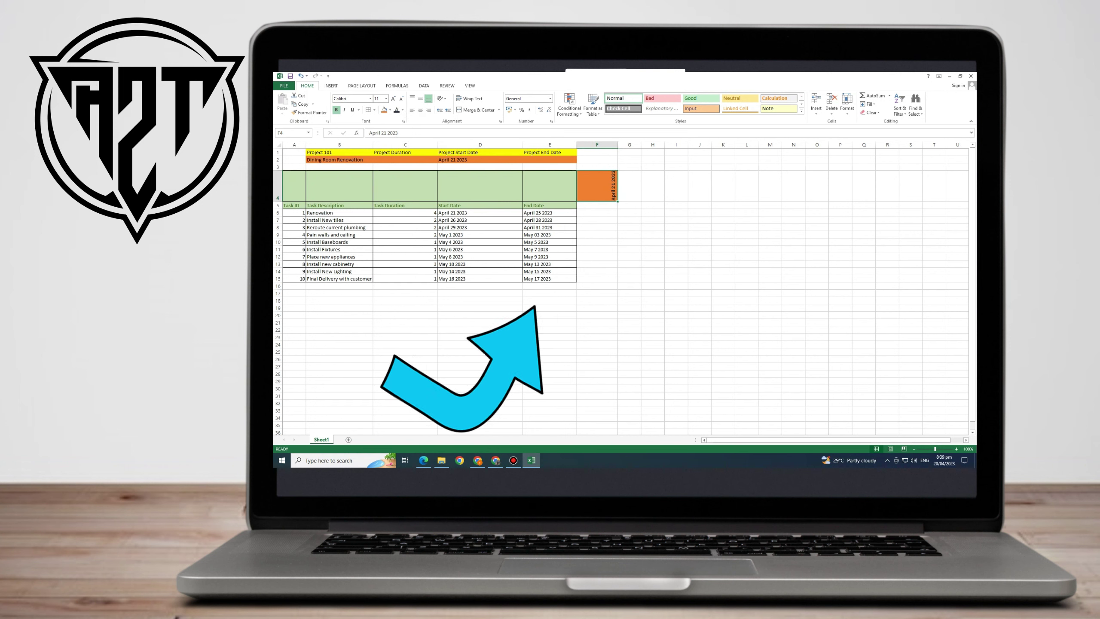
Try filling the date from cell F4 down column F through the task rows, and undo the fill.
key(alt)
drag(617, 201, 619, 281)
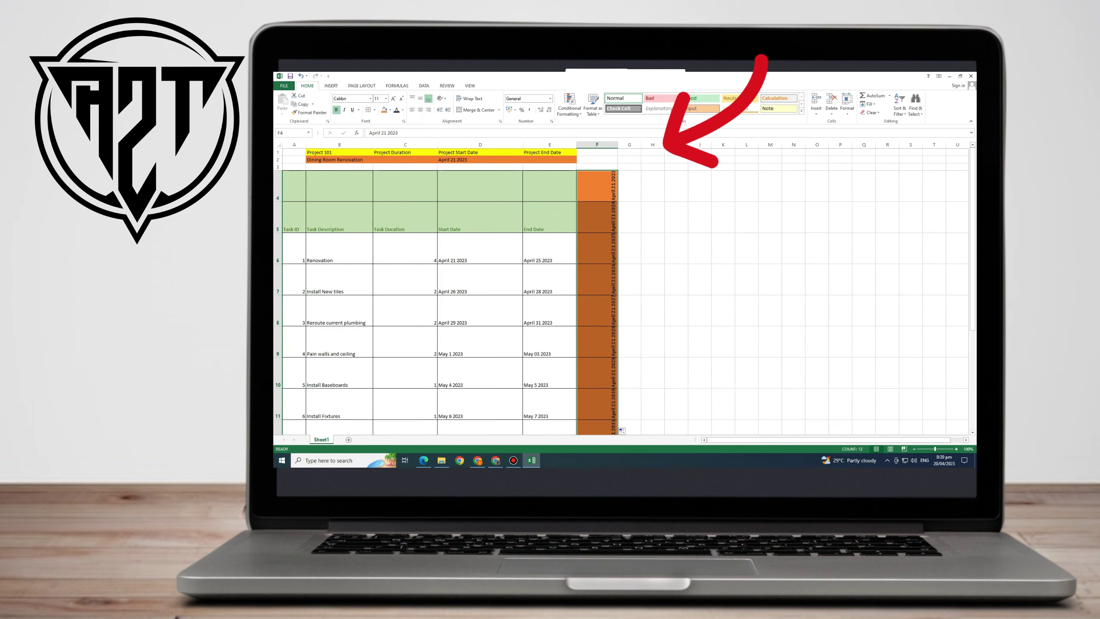
key(ctrl+z)
click(629, 212)
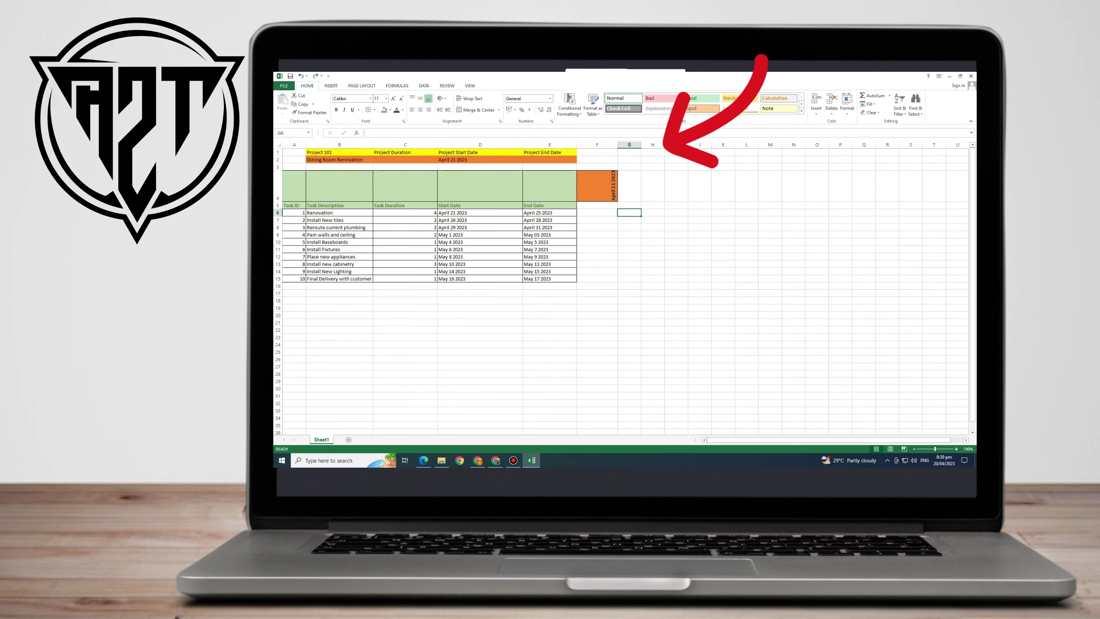
Apply all borders to cells F5:F15 beneath the rotated date.
drag(596, 204, 596, 278)
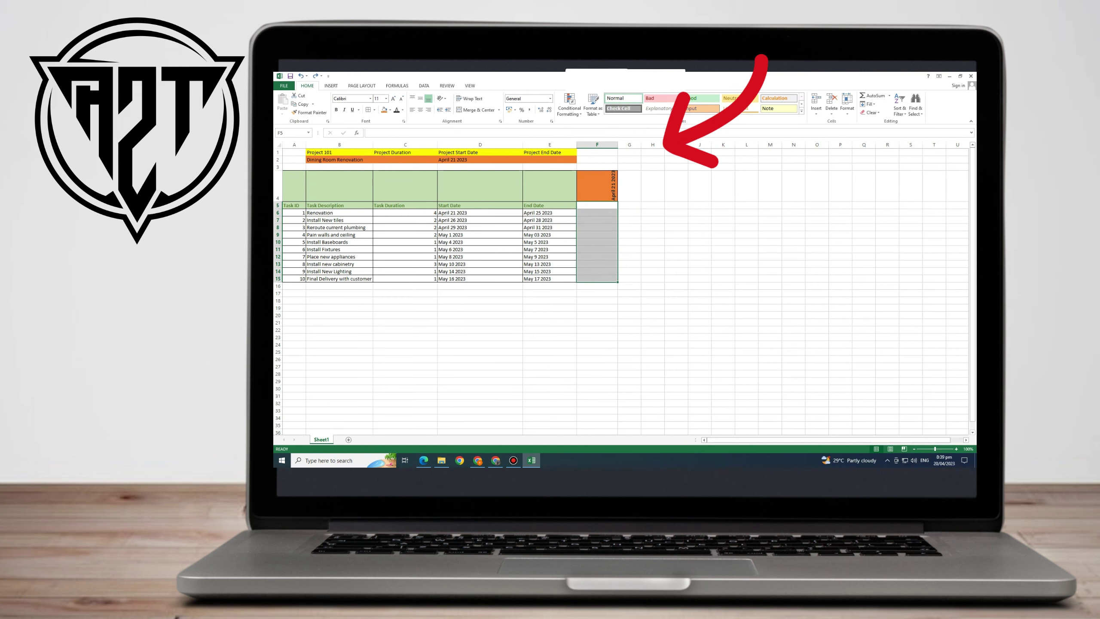
click(374, 110)
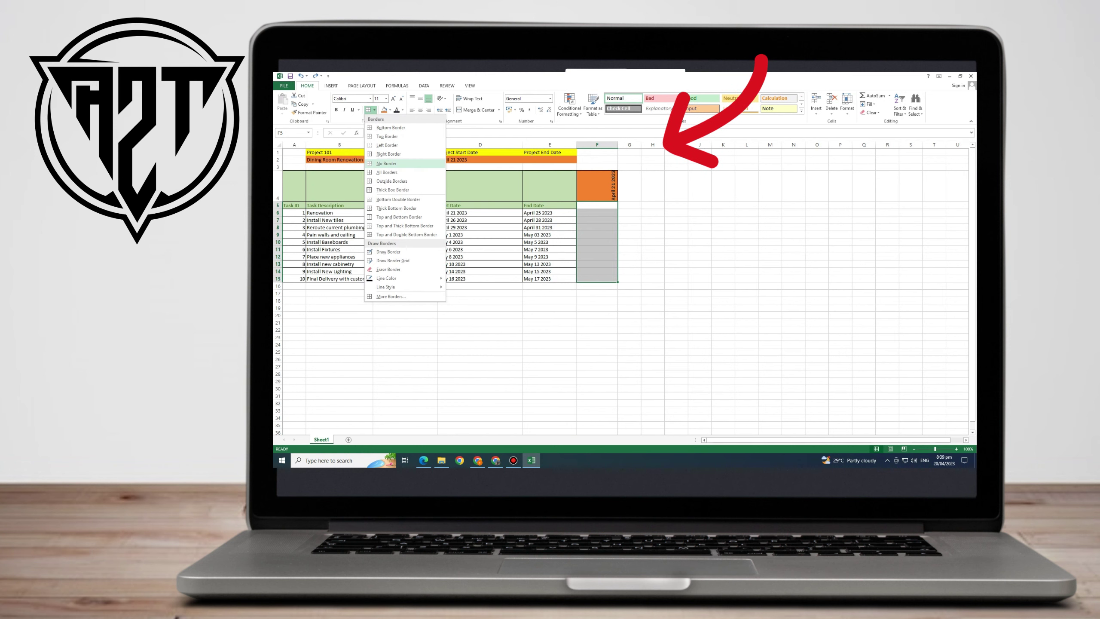
click(387, 172)
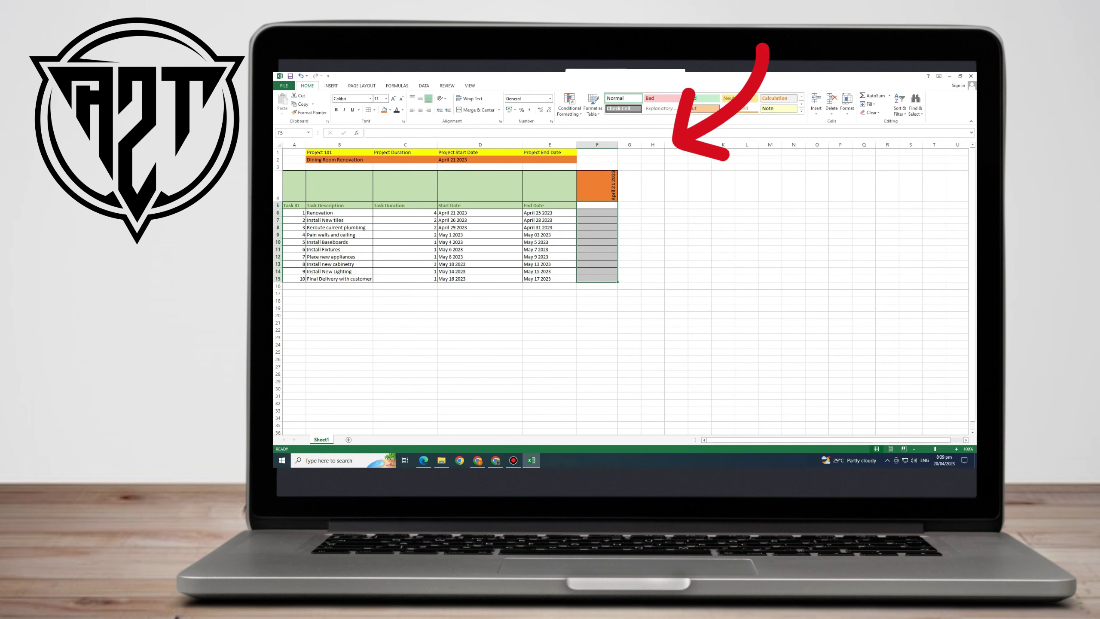
click(652, 220)
key(alt)
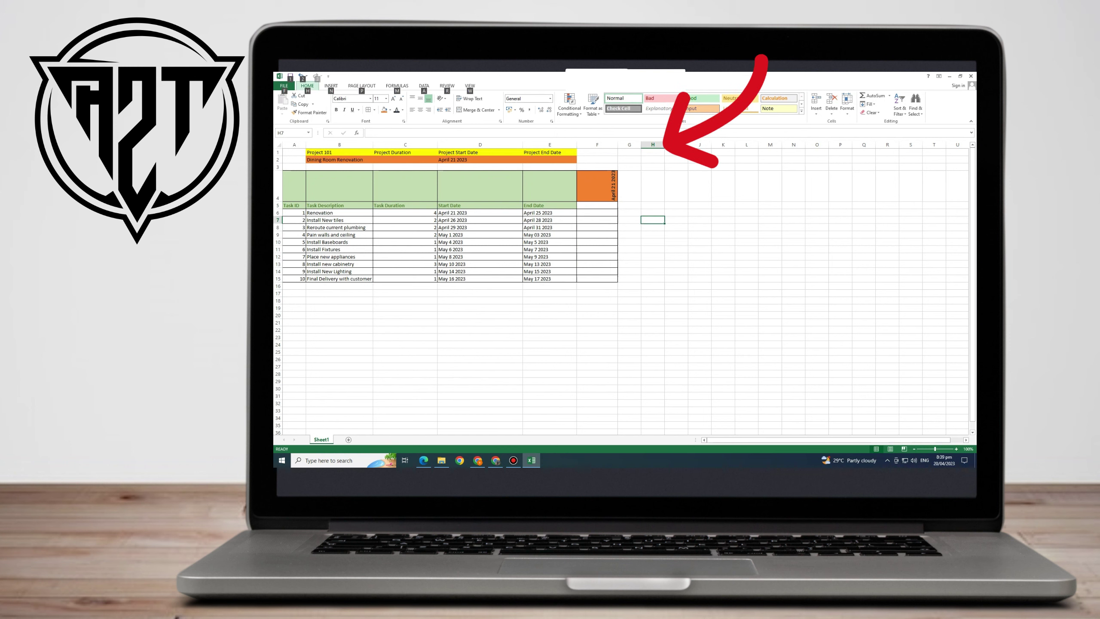
Try widening column F across the area beside the task table, and undo each width change.
click(628, 185)
drag(597, 186, 968, 187)
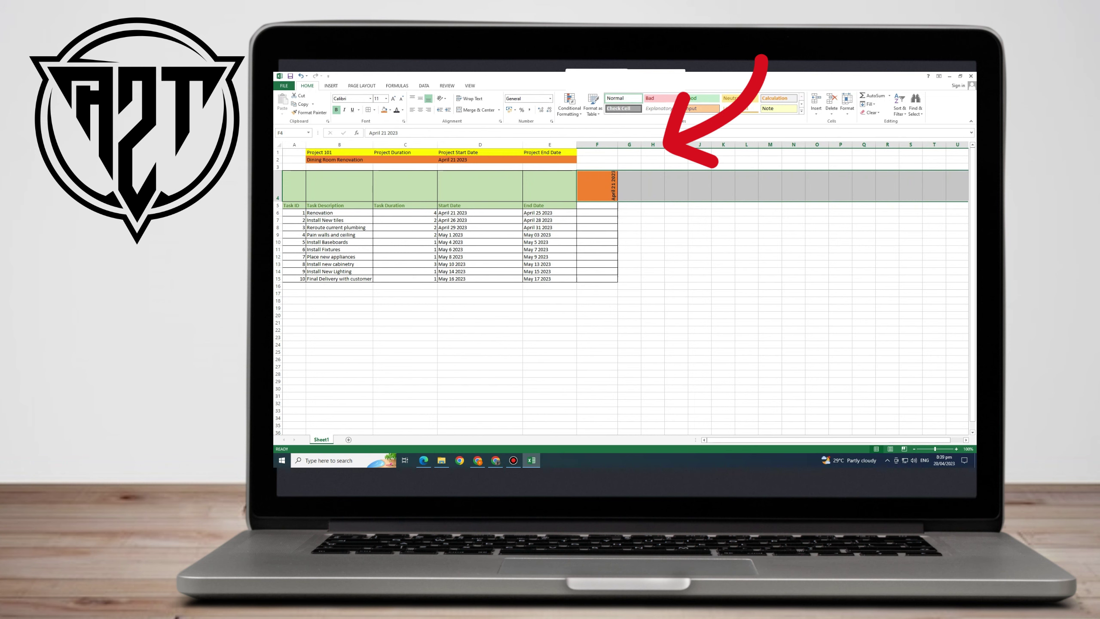
drag(596, 152, 890, 144)
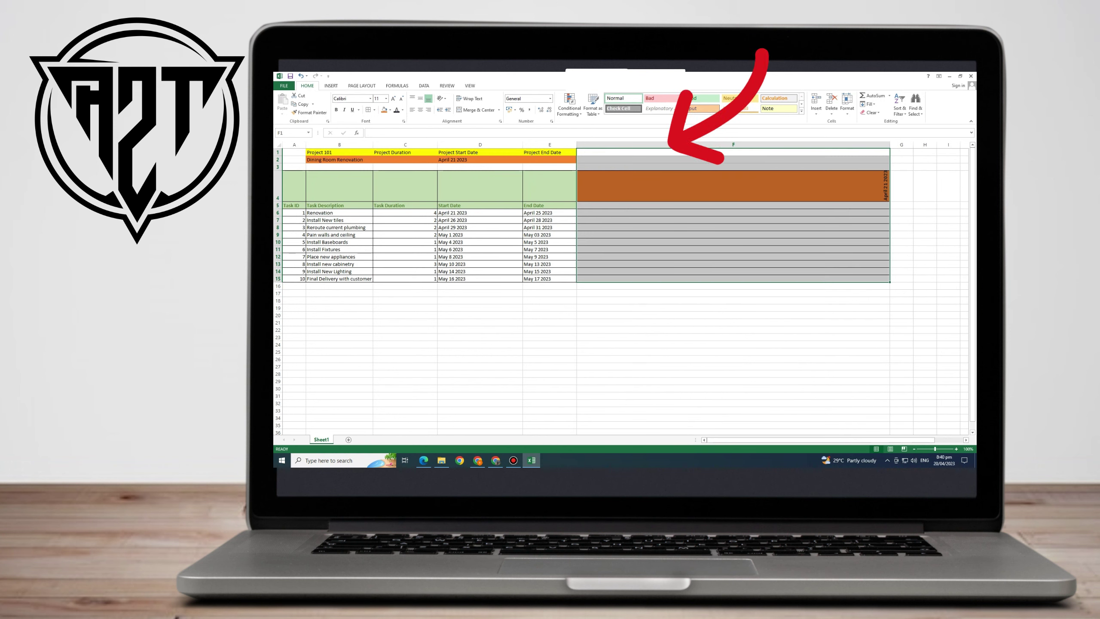
key(ctrl+z)
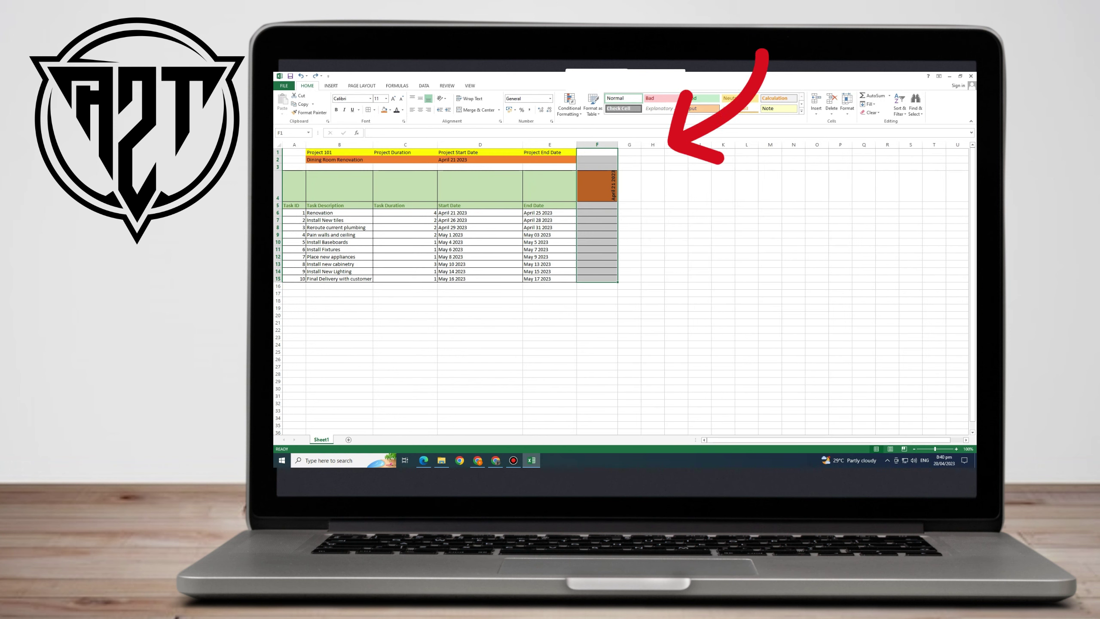
drag(617, 144, 770, 144)
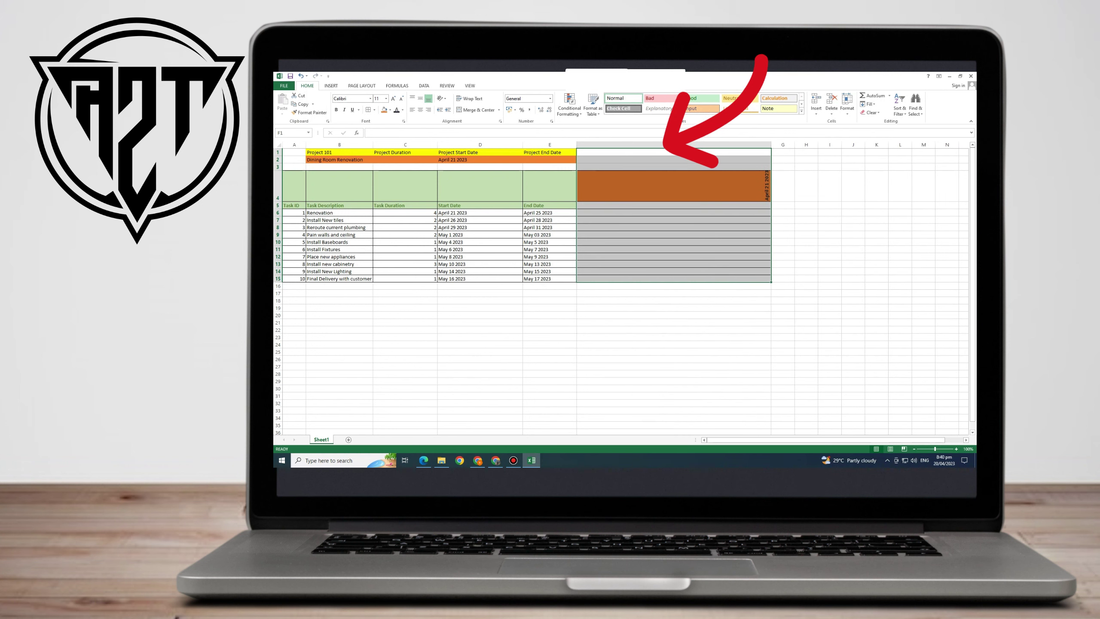
key(ctrl+z)
click(652, 242)
click(597, 145)
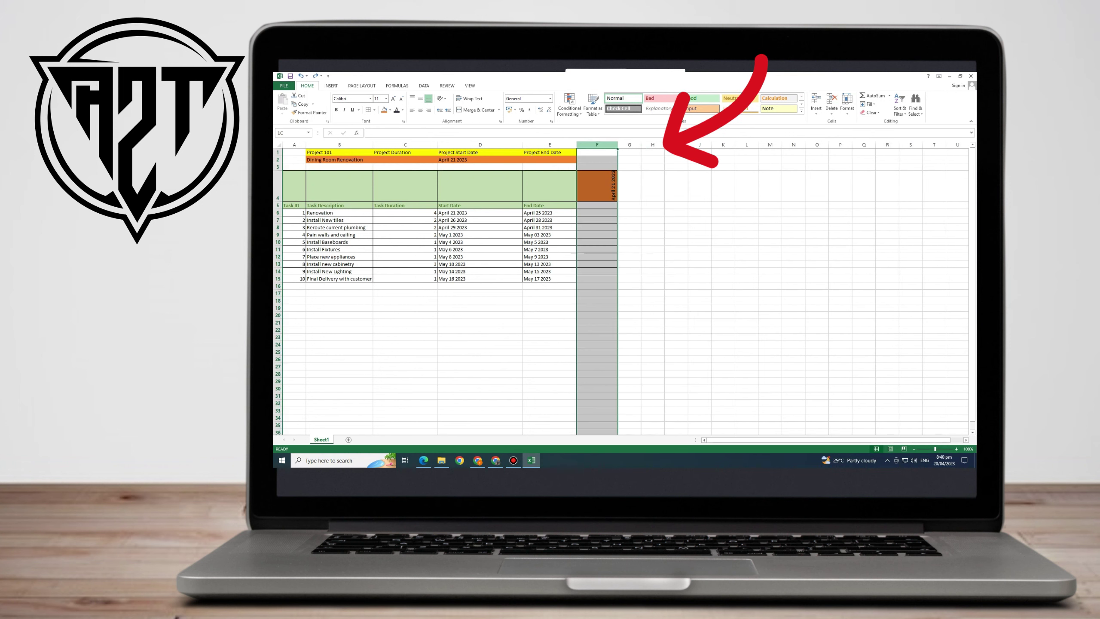
click(596, 271)
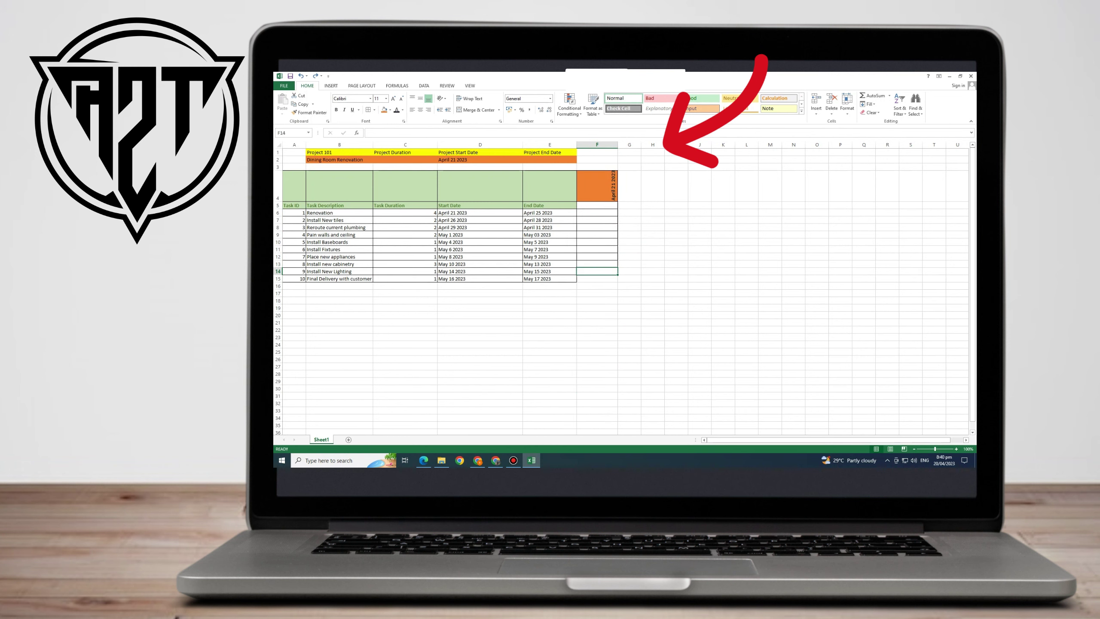
Try extending the date and bordered cells F1:F15 across to column R by filling, and undo the extra change beyond column R.
drag(597, 152, 899, 282)
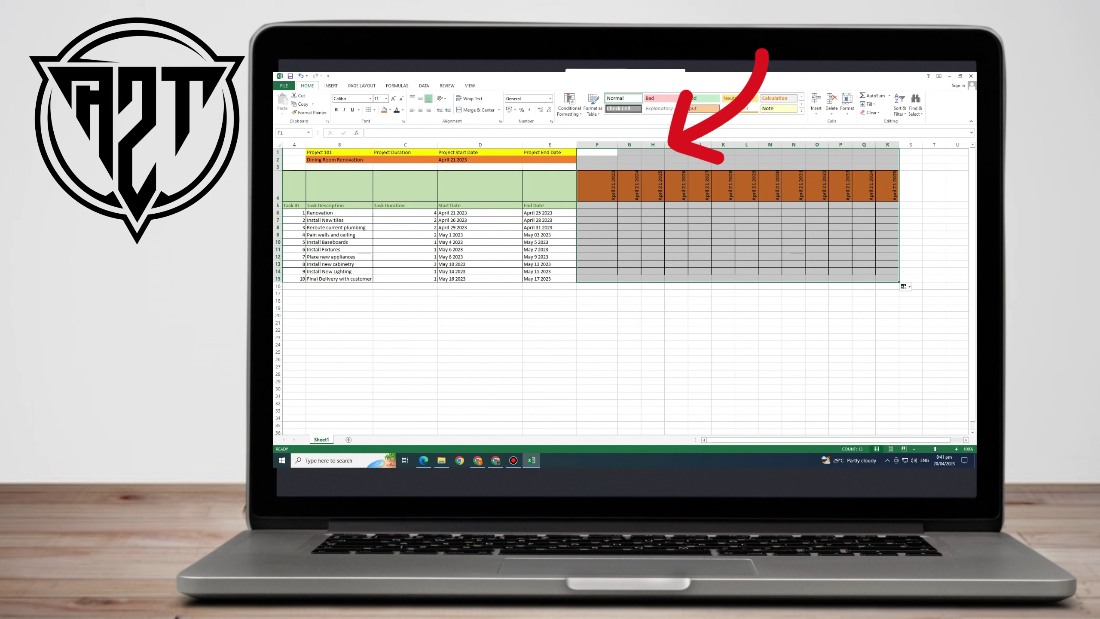
click(902, 286)
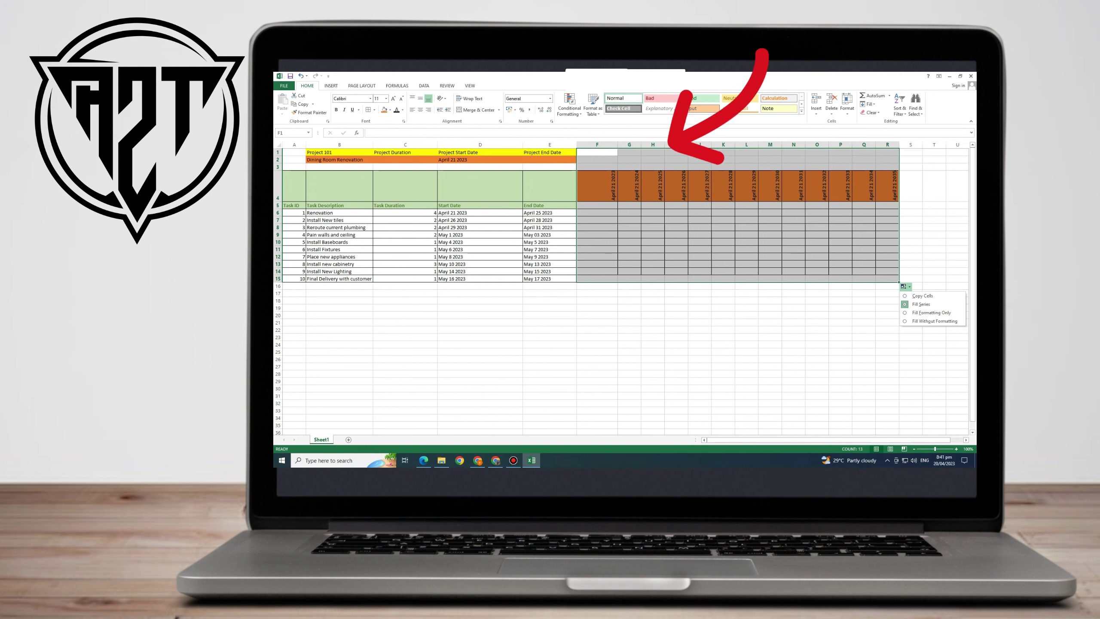
click(792, 186)
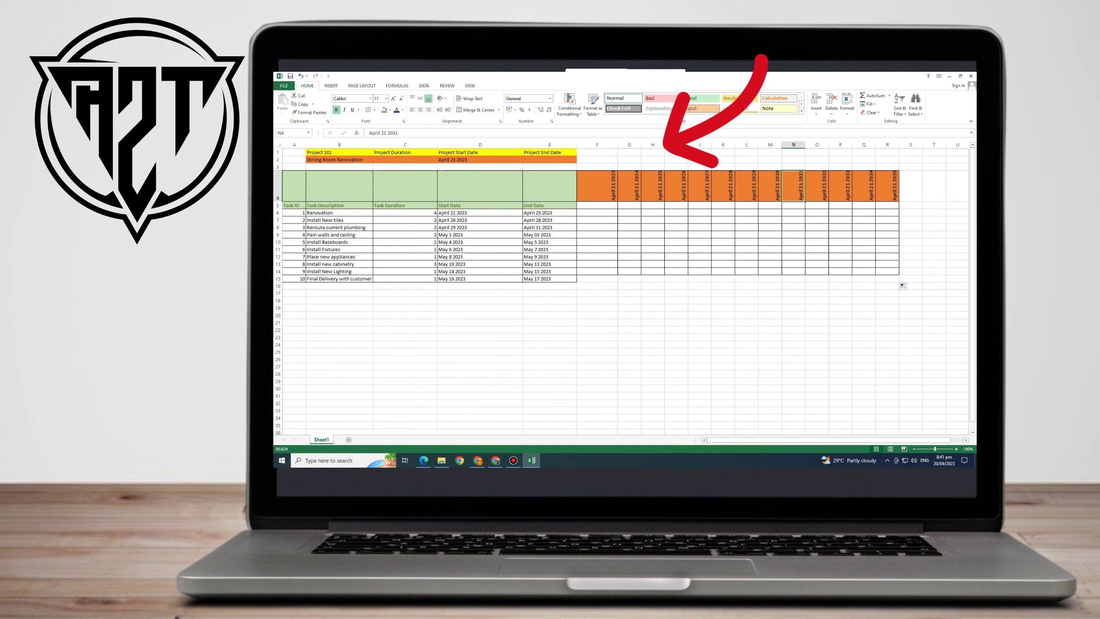
click(840, 227)
click(886, 271)
drag(899, 275, 921, 273)
key(ctrl+z)
key(ctrl+z)
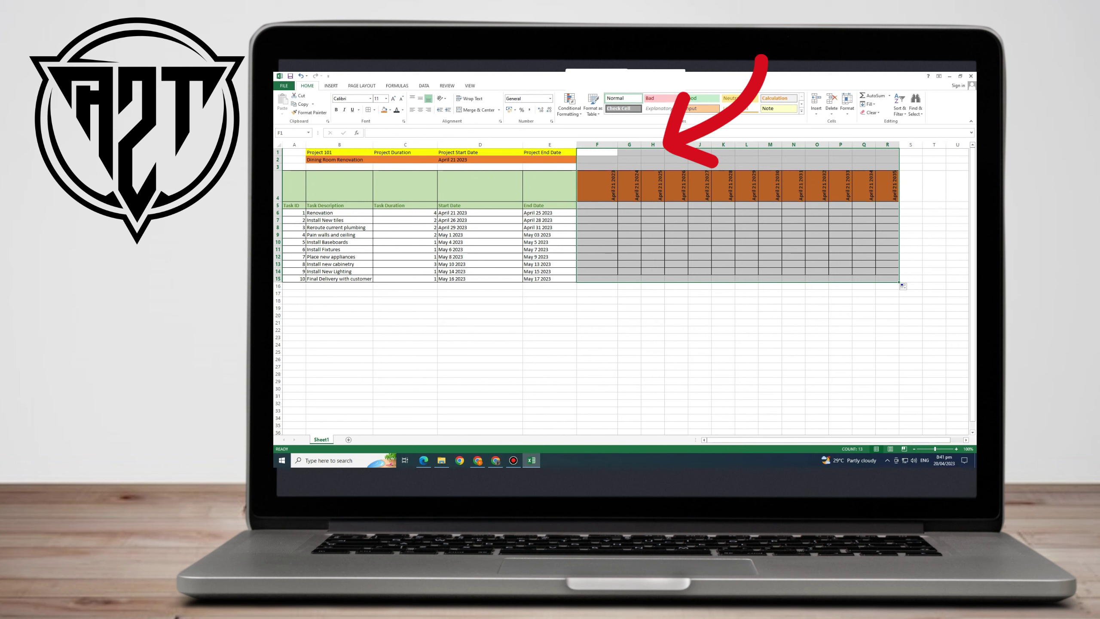
Try the Fill Series option on the cells extended to column R, and undo the whole fill back to column F.
click(903, 286)
click(921, 304)
click(793, 186)
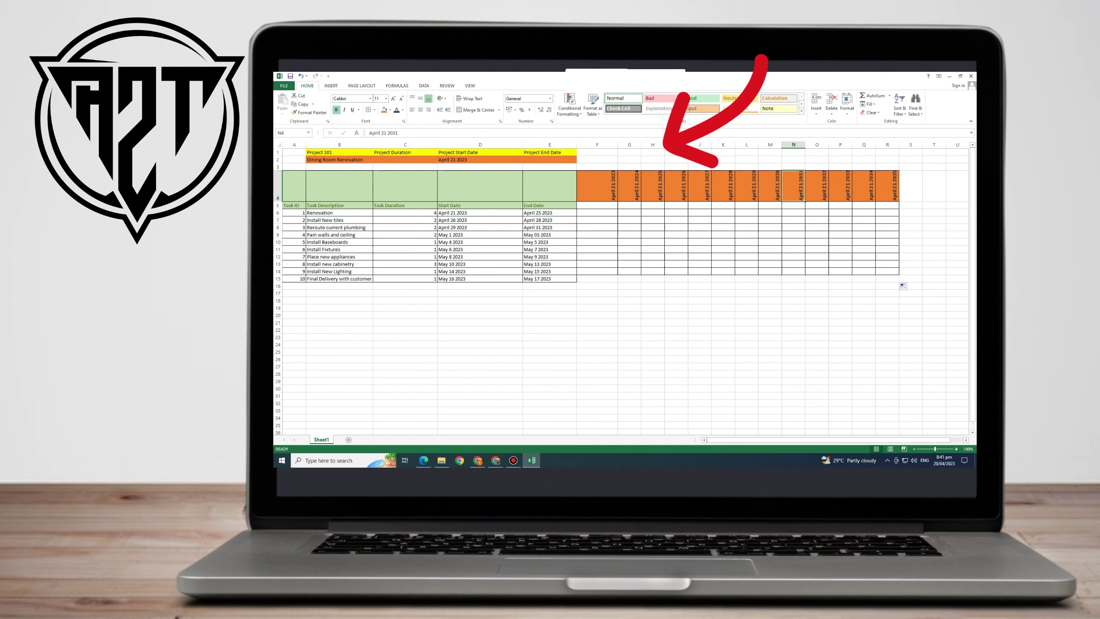
click(886, 270)
drag(899, 274, 921, 274)
key(ctrl+z)
key(ctrl+z)
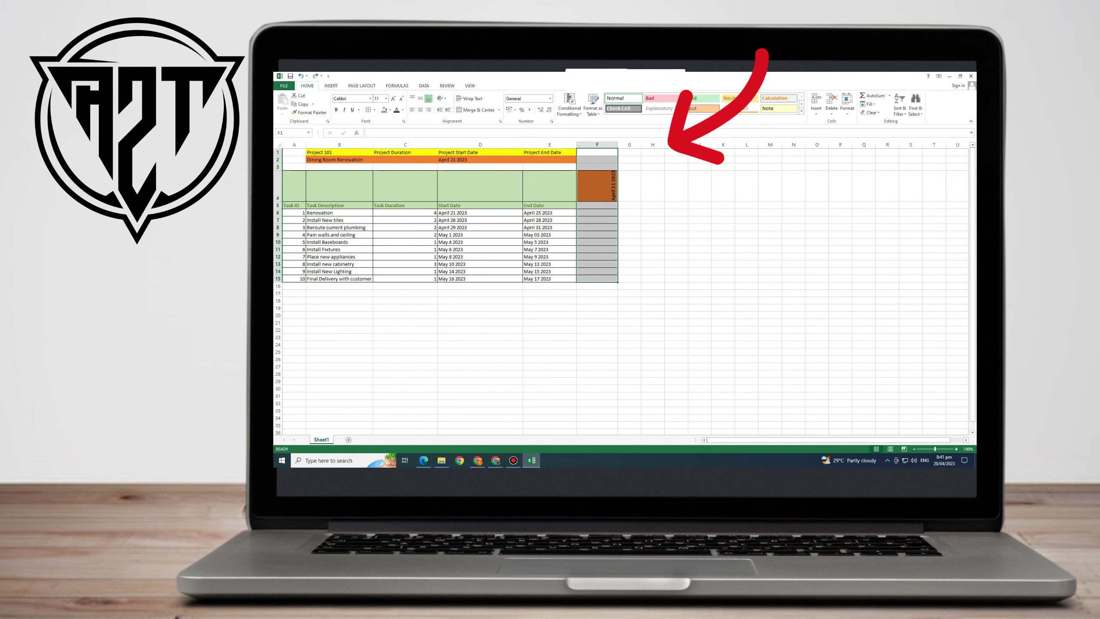
click(596, 205)
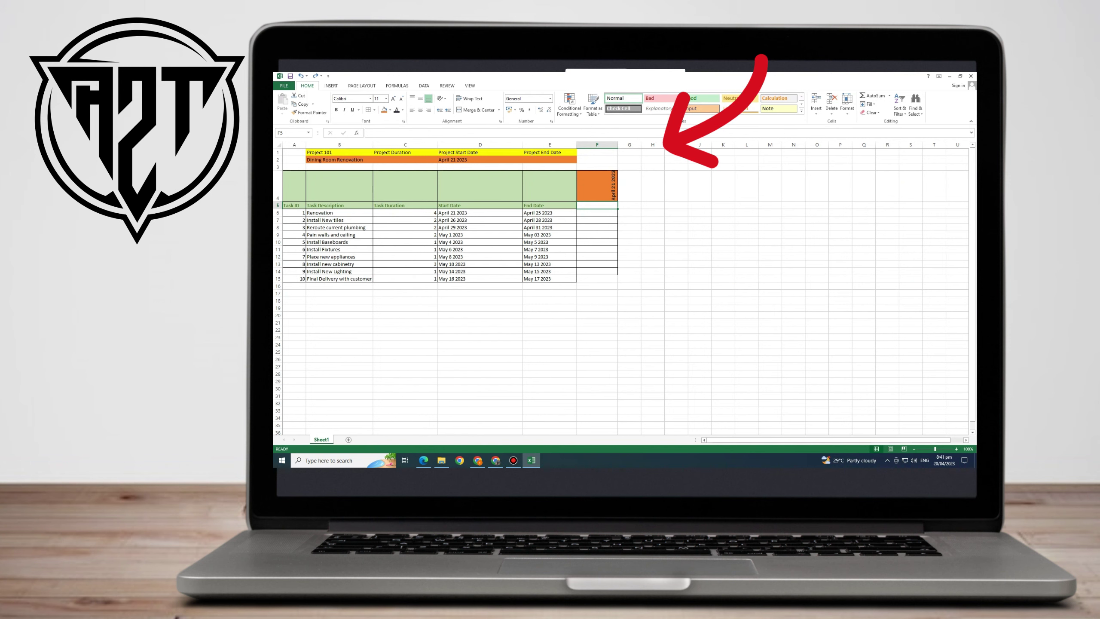
Try replacing the full date in cell F4 with a shortened April date.
drag(597, 185, 617, 281)
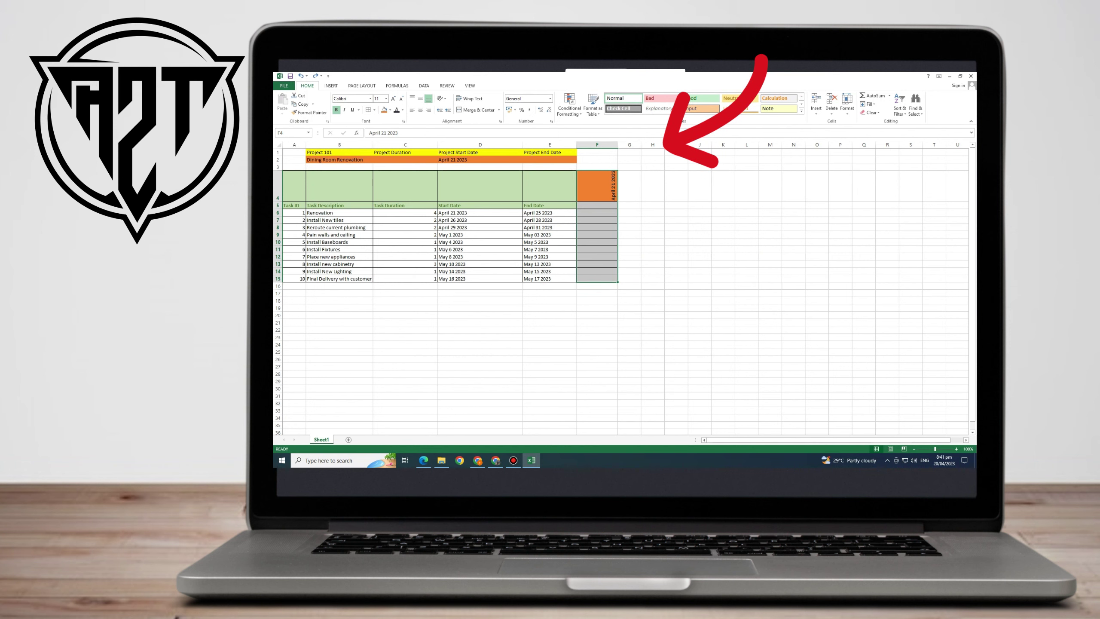
mouse_move(617, 282)
mouse_down()
mouse_move(663, 282)
mouse_move(617, 282)
mouse_up()
click(597, 185)
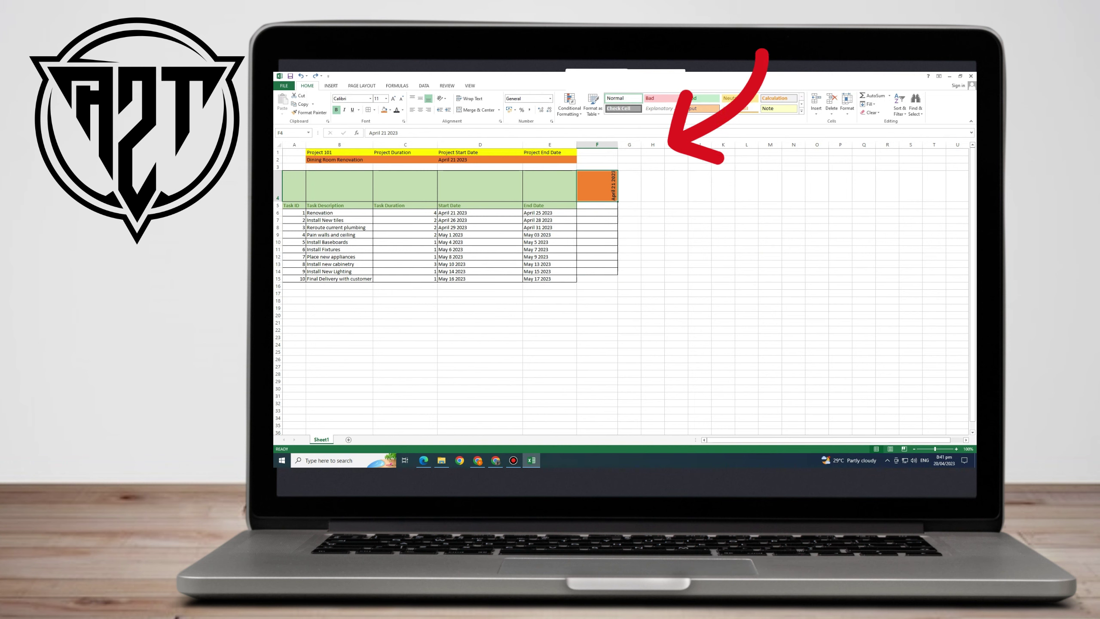
key(F2)
drag(606, 198, 577, 198)
text(2)
key(BackSpace)
text(April)
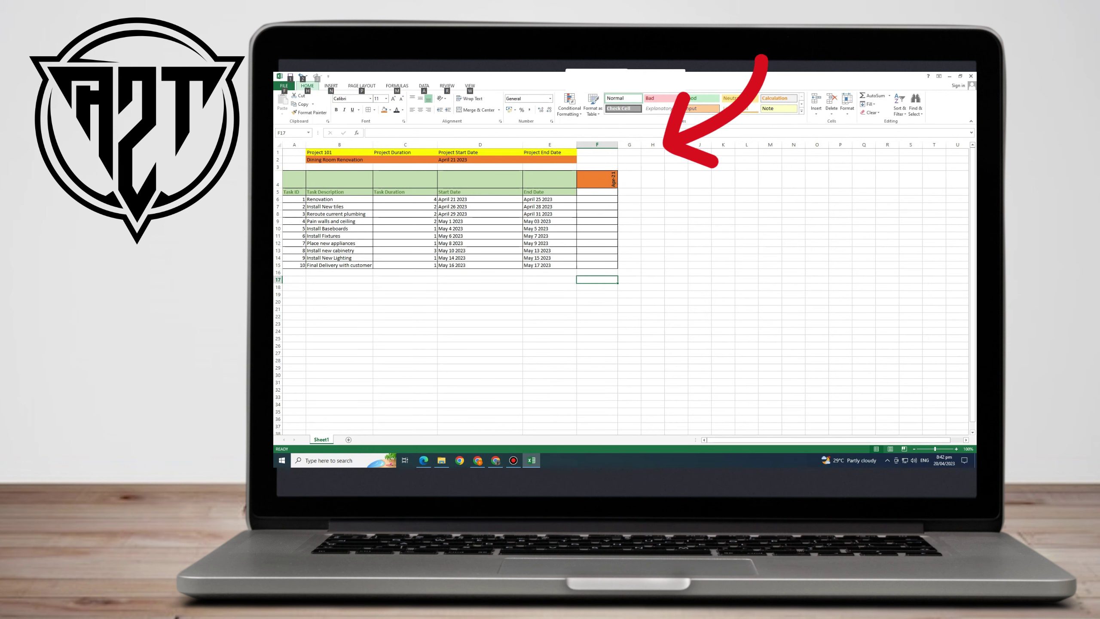
drag(596, 179, 756, 268)
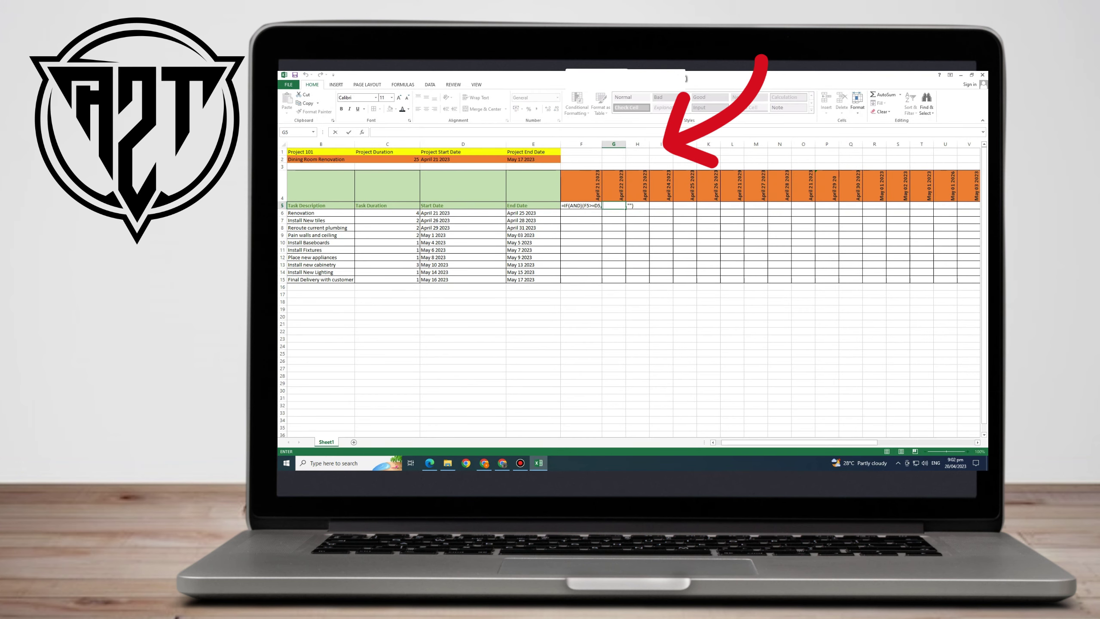
Try copying the formula text '=IF(AND)(F5>=D5,F5<=E5),"X,"") from cell F5 into cell F7, and undo the paste.
key(Return)
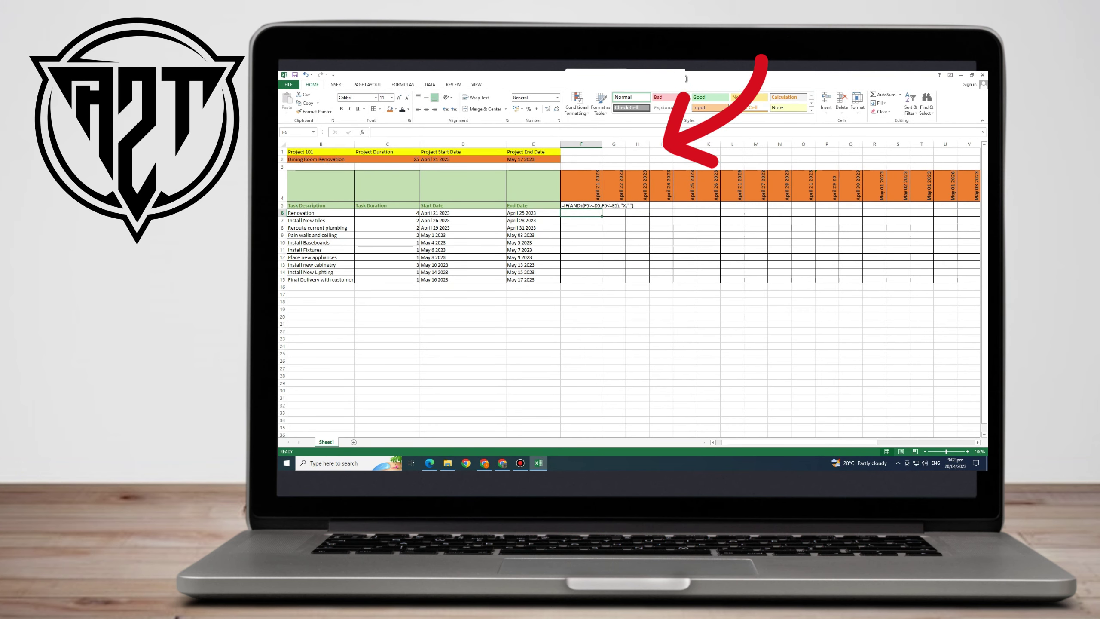
drag(581, 205, 613, 206)
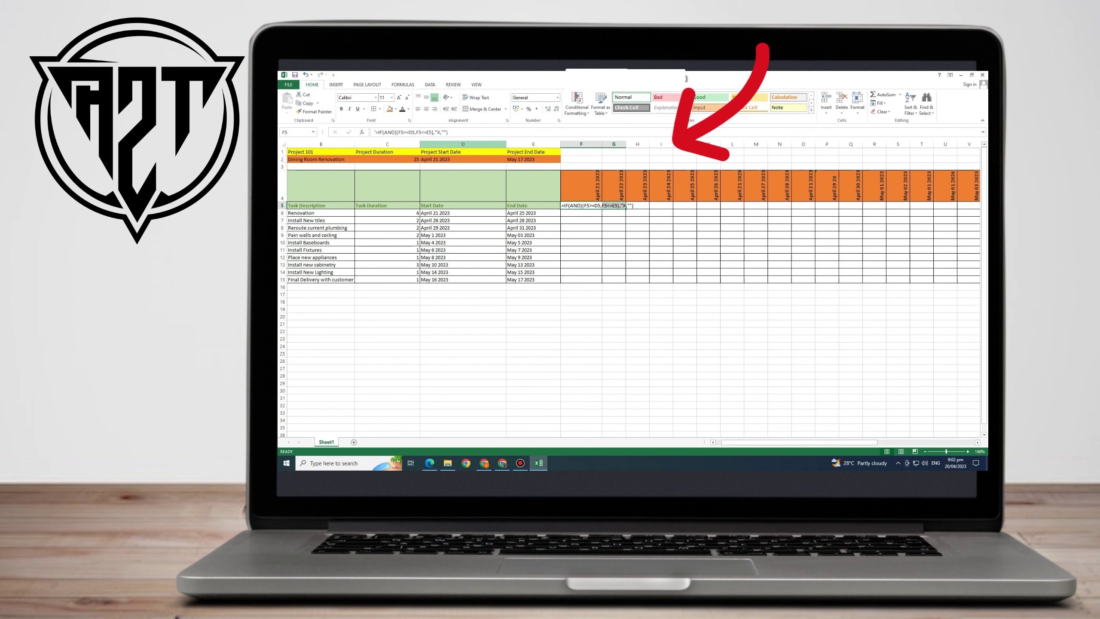
click(447, 132)
key(F2)
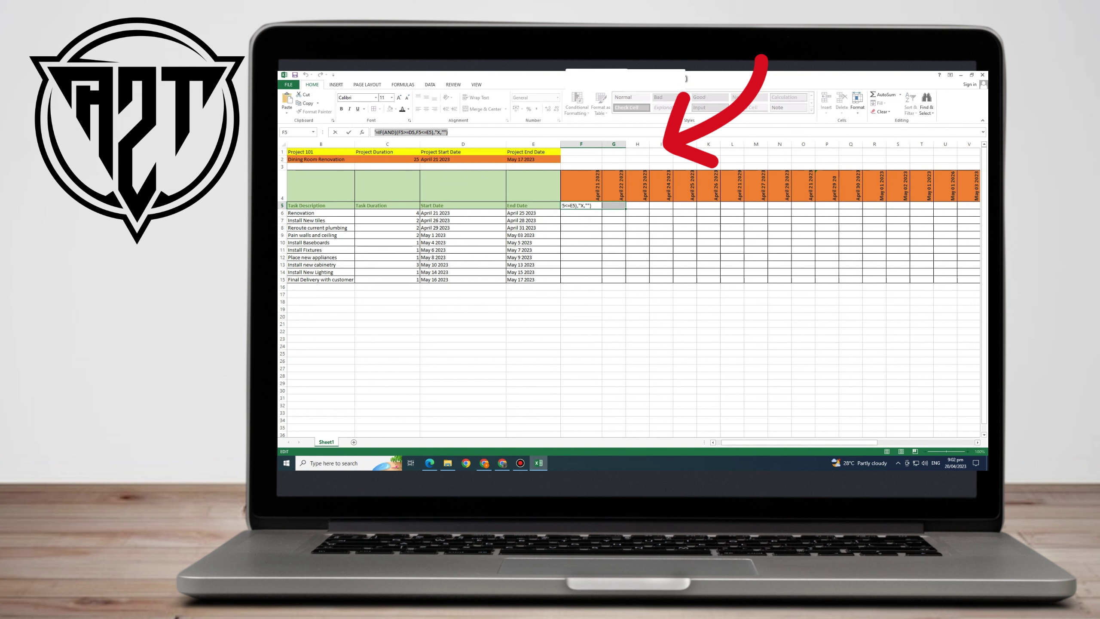
click(580, 220)
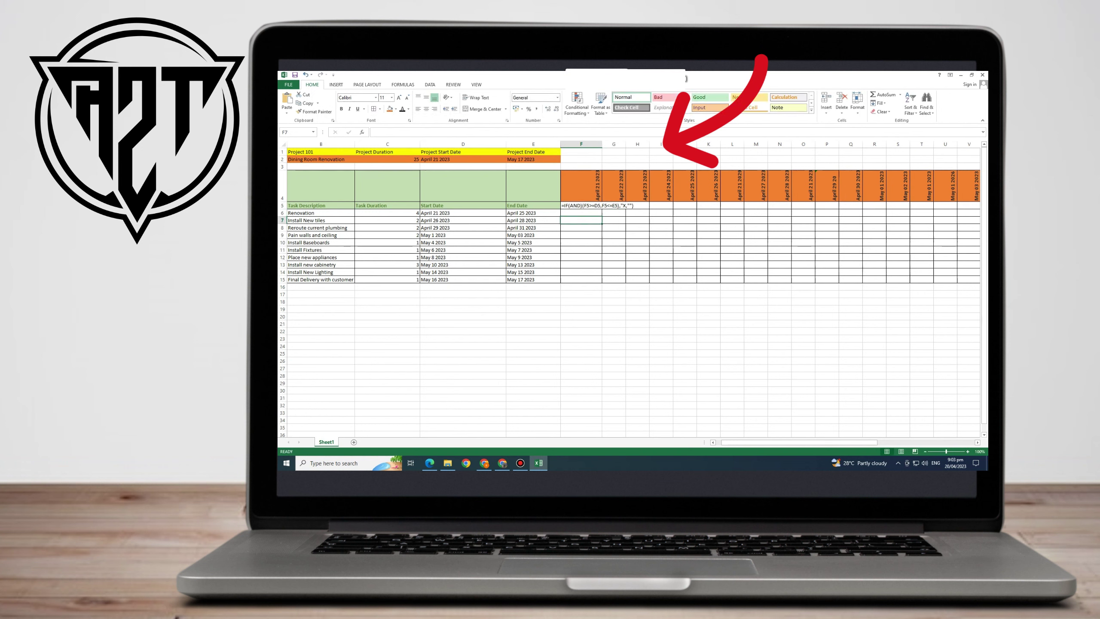
click(447, 132)
text('=IF(AND)(F5>=D5,F5<=E5),"X,""))
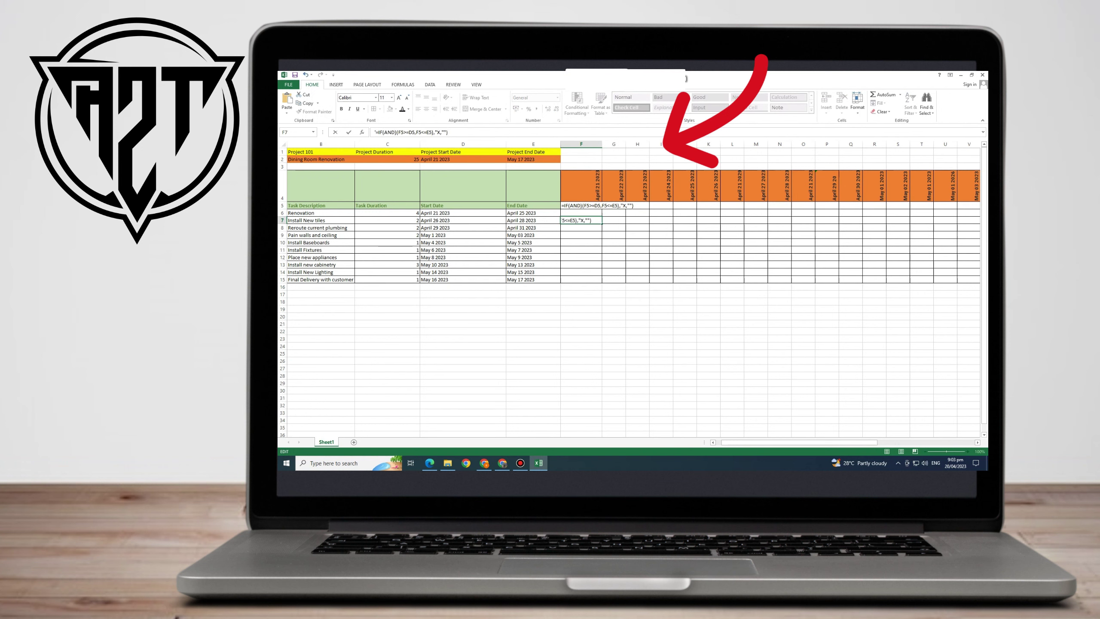
key(Return)
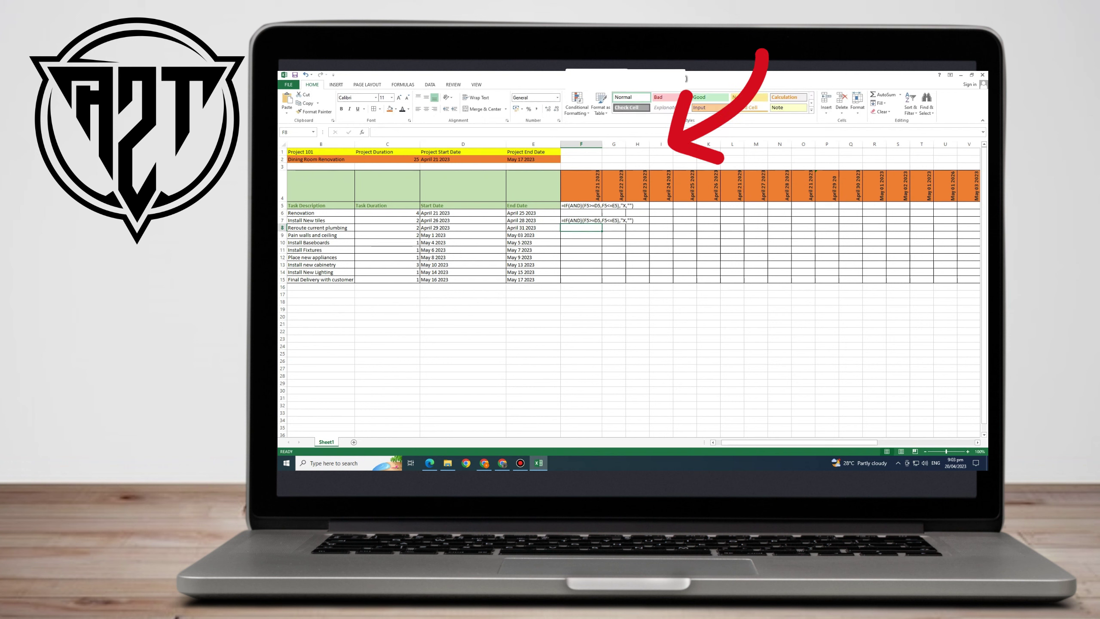
key(ctrl+z)
Open the IF/AND formula text in cell F5 for editing.
drag(581, 206, 623, 205)
key(ctrl+z)
click(374, 132)
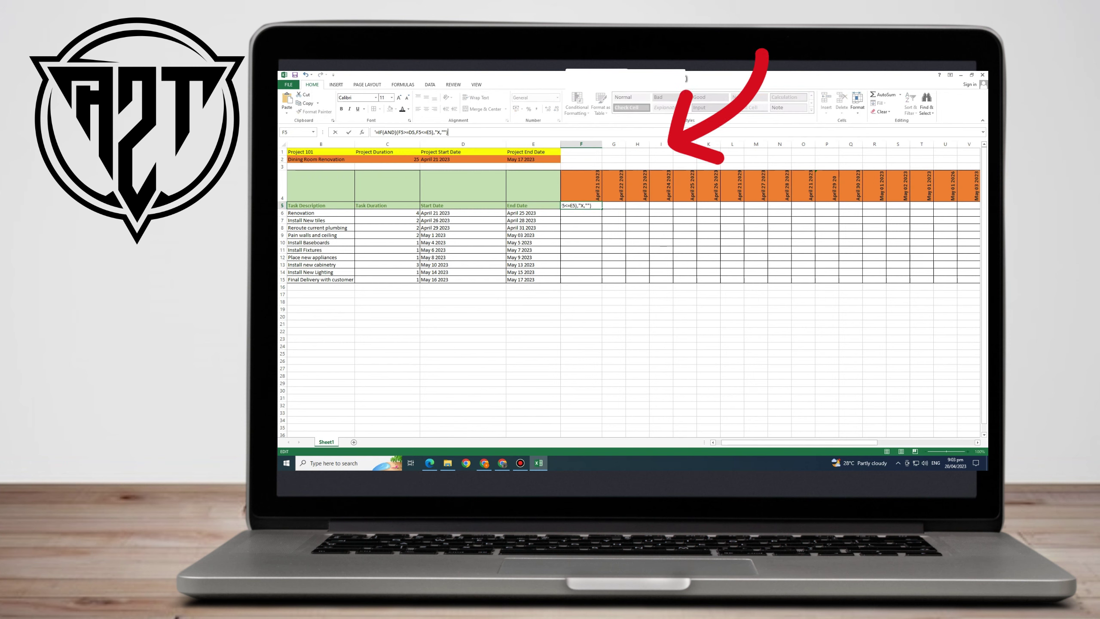